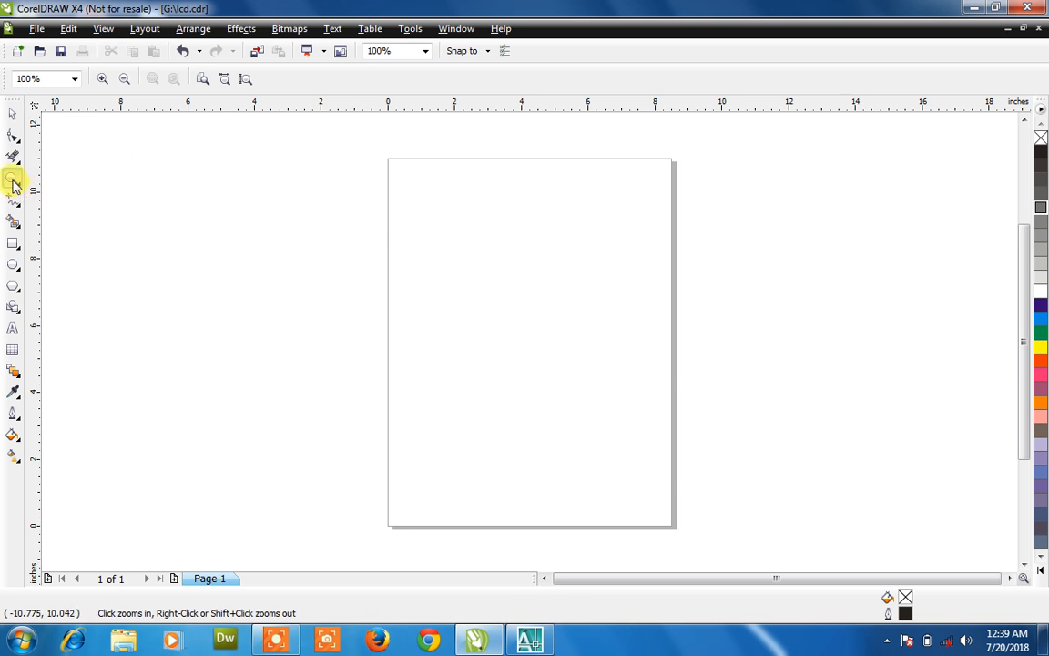
- Draw a rectangle on the page, fill it red, and scale it down to about 2.06 by 2.39 inches toward the page's lower-right corner
click(13, 242)
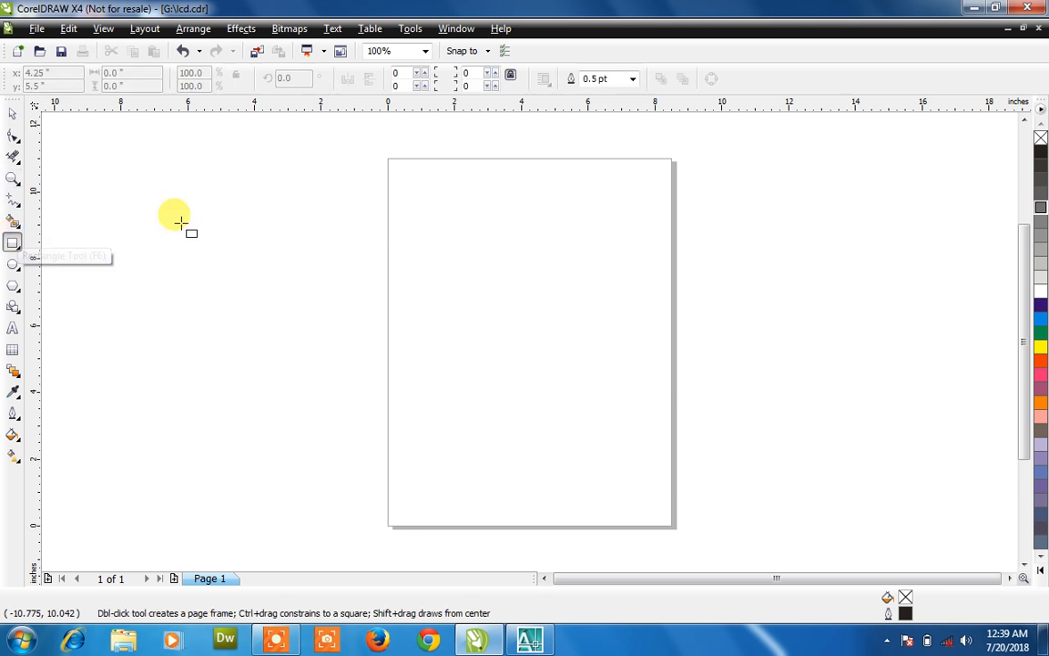
drag(411, 222, 643, 489)
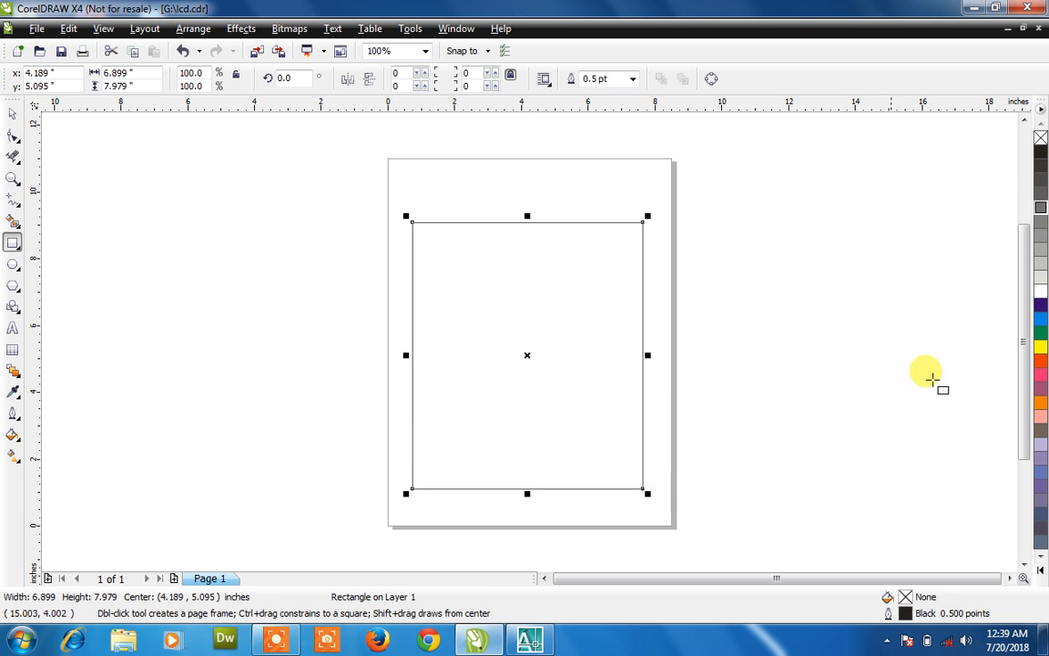
click(1041, 360)
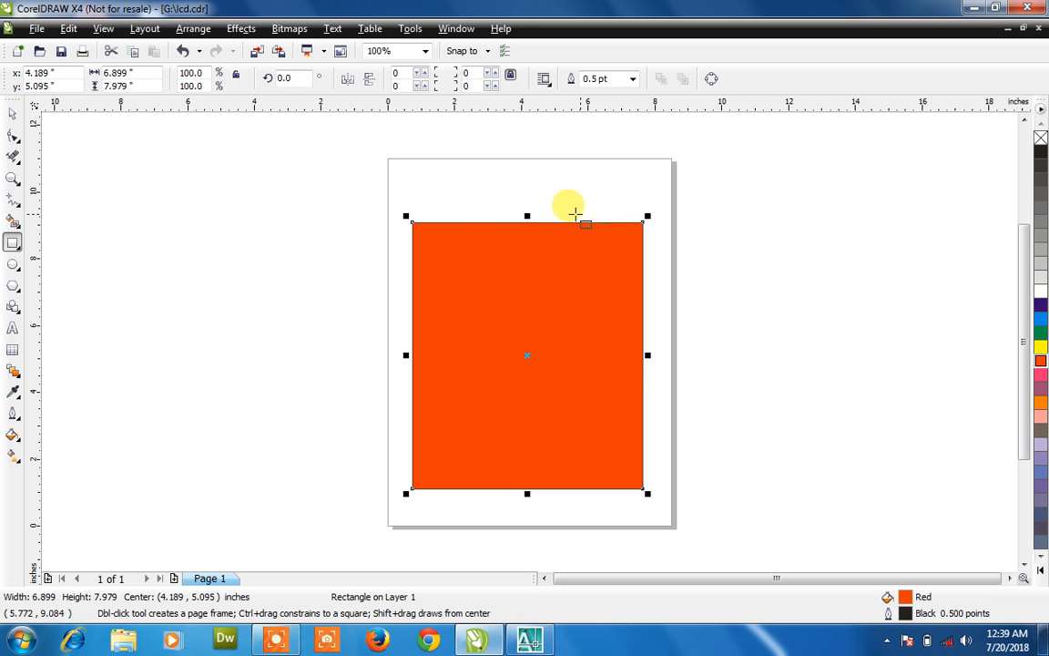
drag(406, 216, 568, 402)
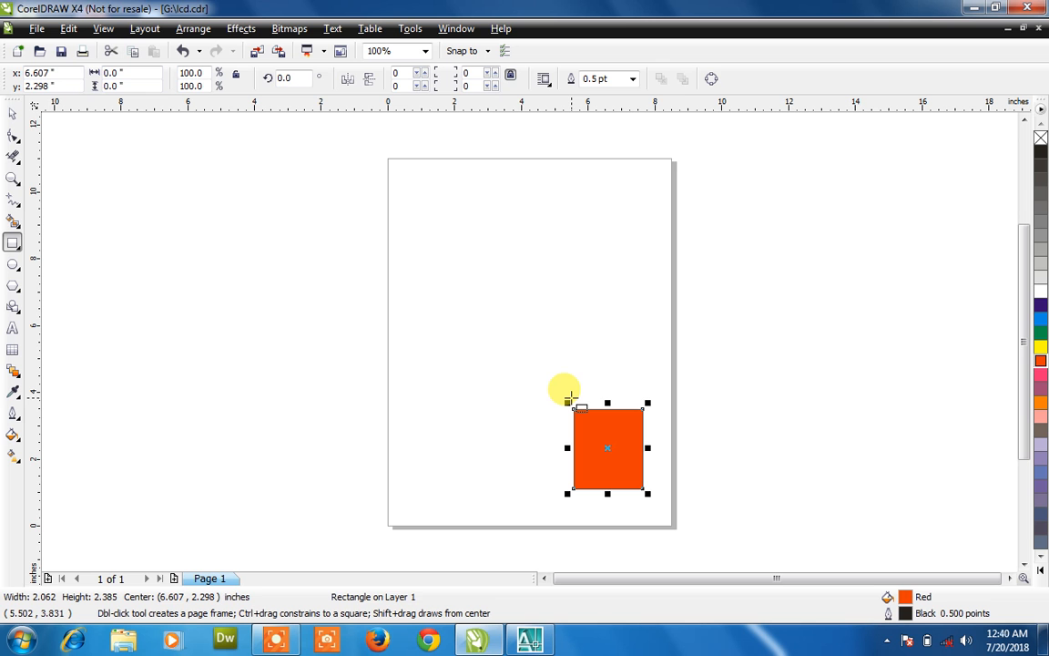
- Draw a cyan-filled rectangle about 6.38 by 5.3 inches on the upper page and a green-filled one about 2.73 by 3.31 inches below it
drag(417, 183, 630, 359)
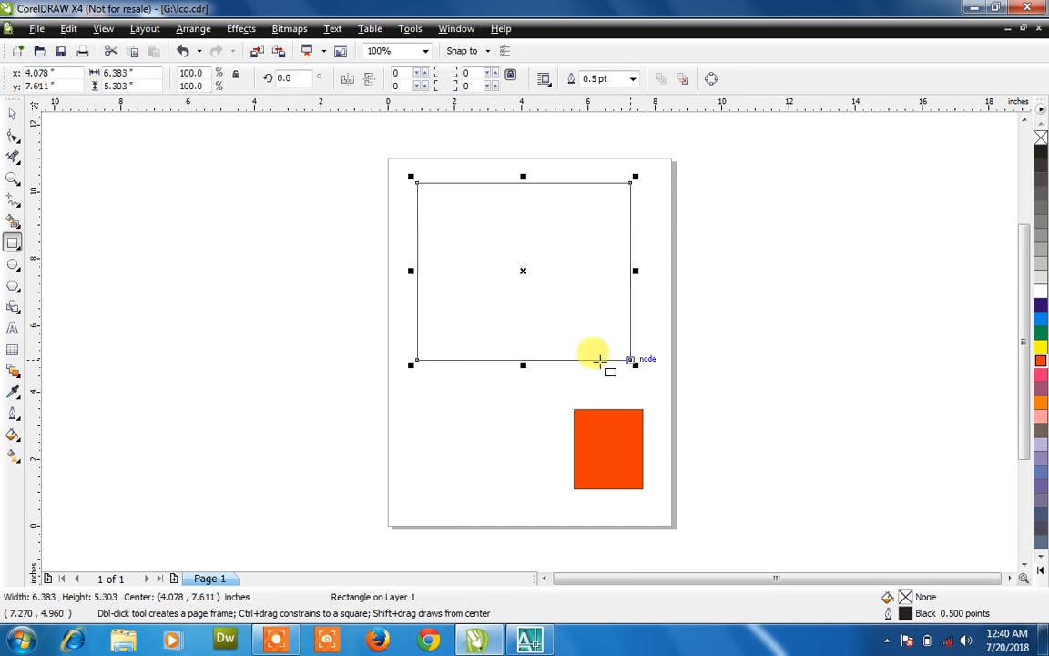
drag(446, 392, 536, 501)
click(602, 211)
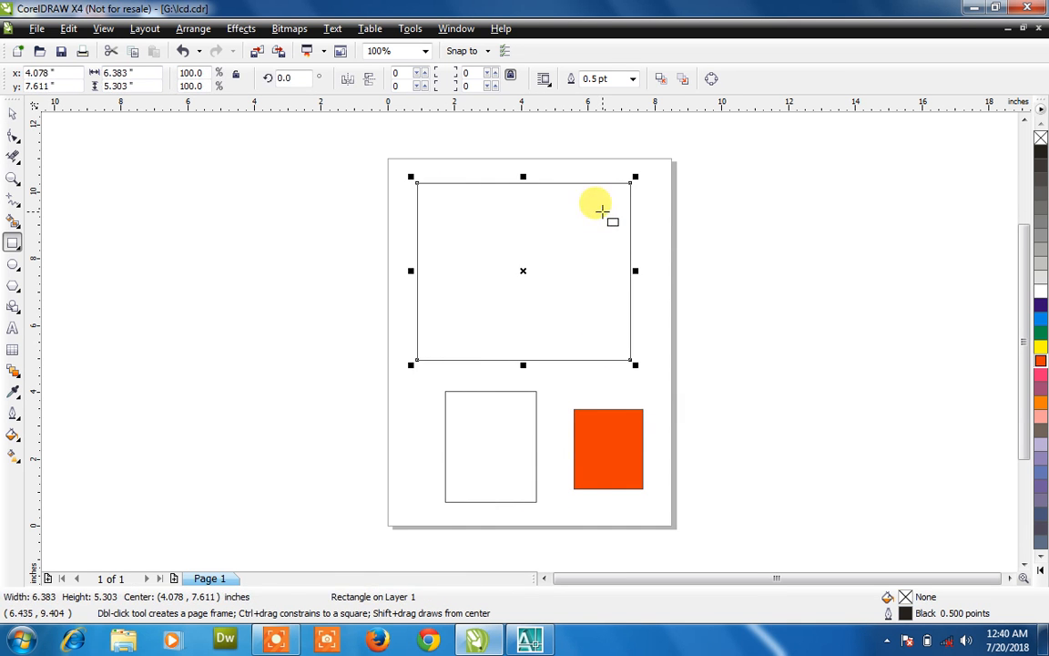
click(1041, 318)
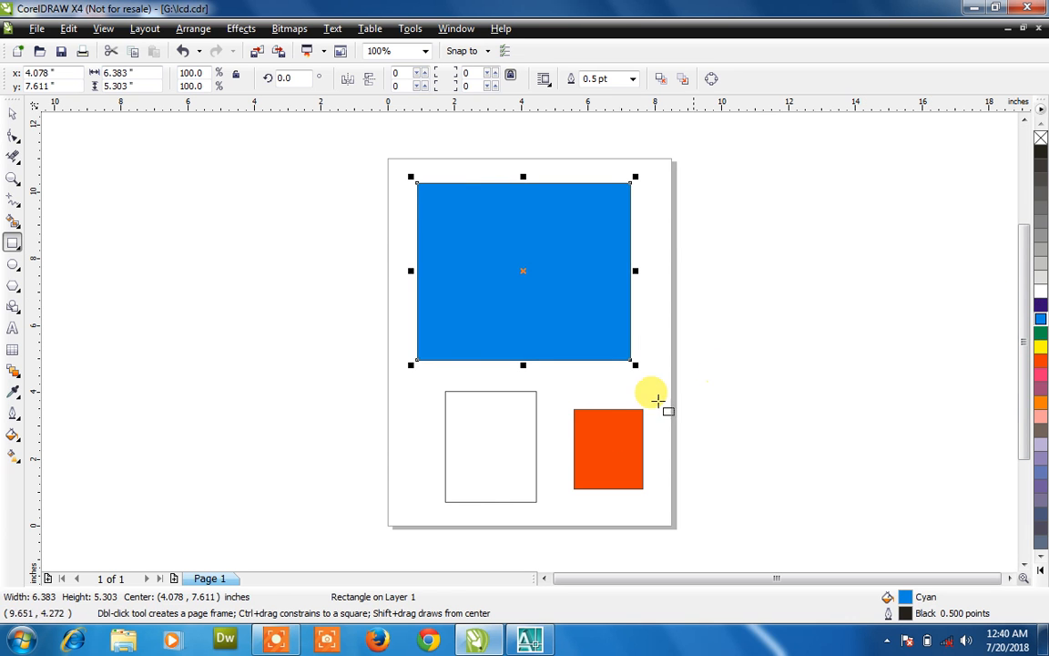
click(485, 464)
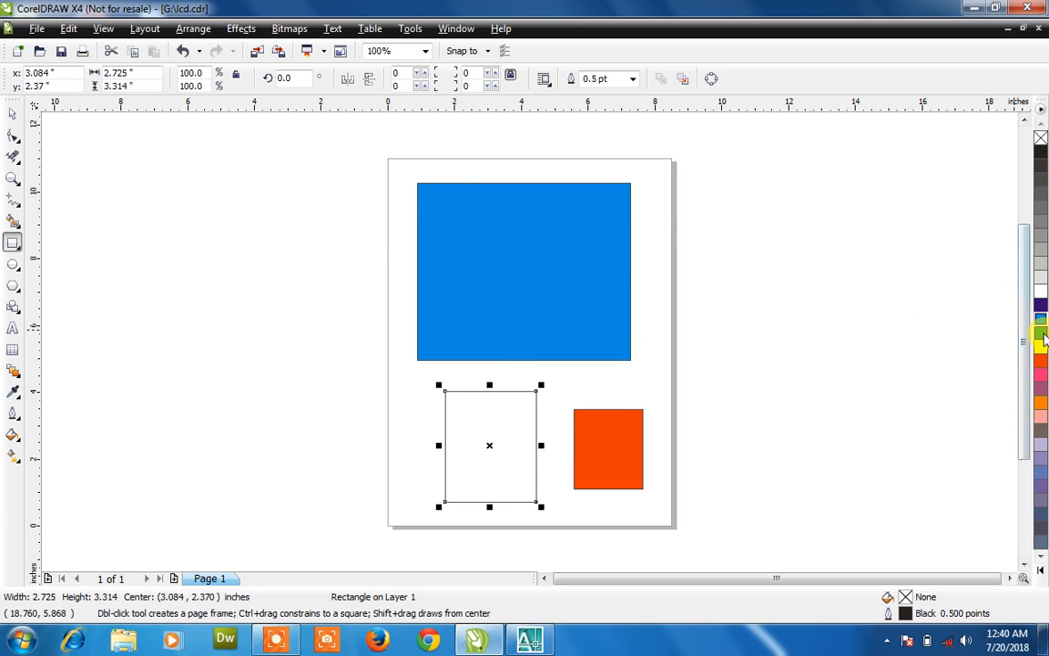
click(1043, 335)
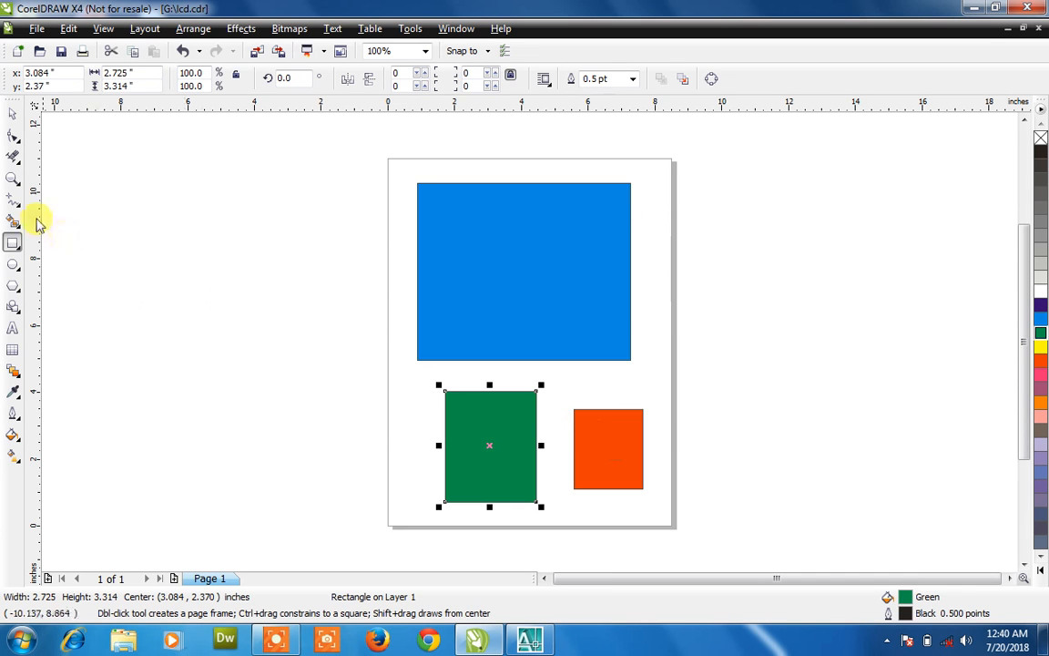
- Zoom in closely on the red rectangle and return to the full page view
click(11, 179)
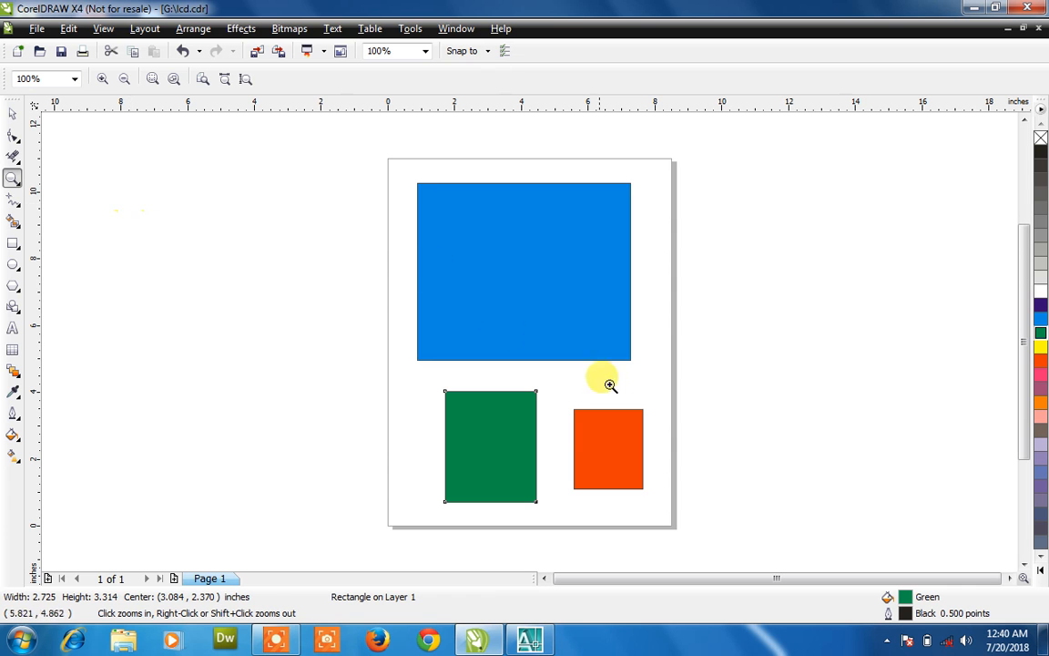
drag(647, 403, 567, 498)
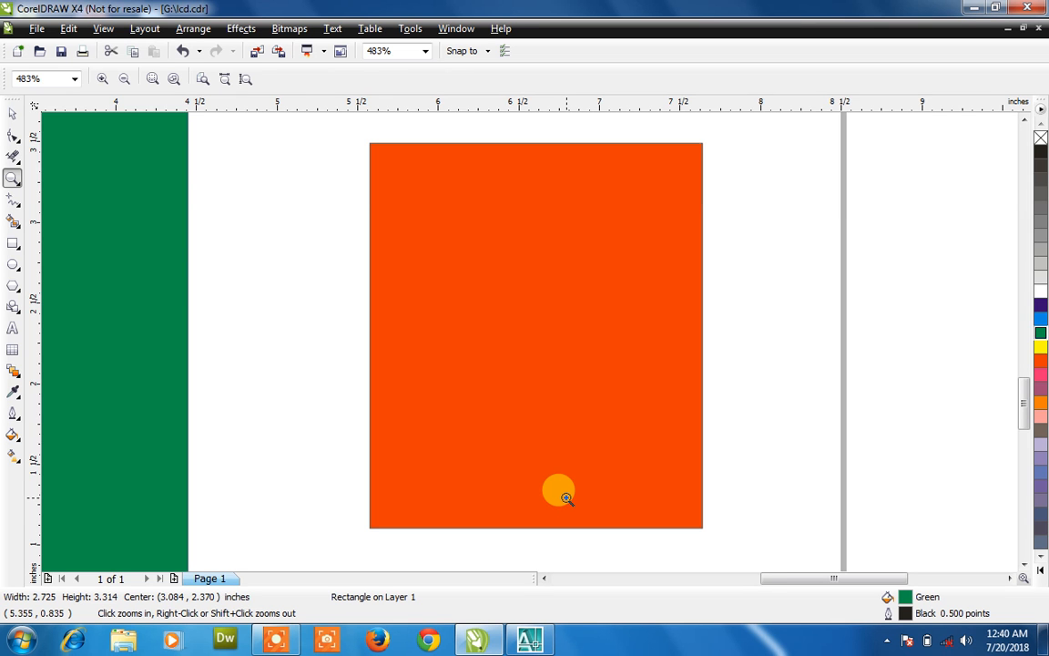
right_click(567, 498)
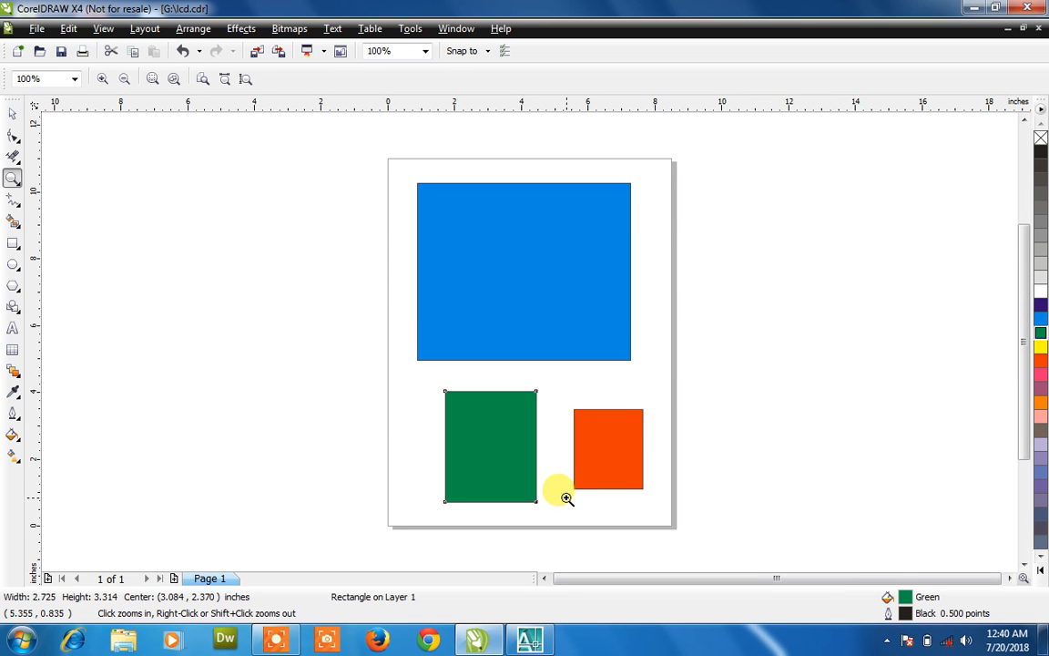
- Scale the cyan rectangle up proportionally to about 22 by 18.3 inches and back down to about 3.95 by 3.28 inches below the page
click(12, 113)
click(507, 293)
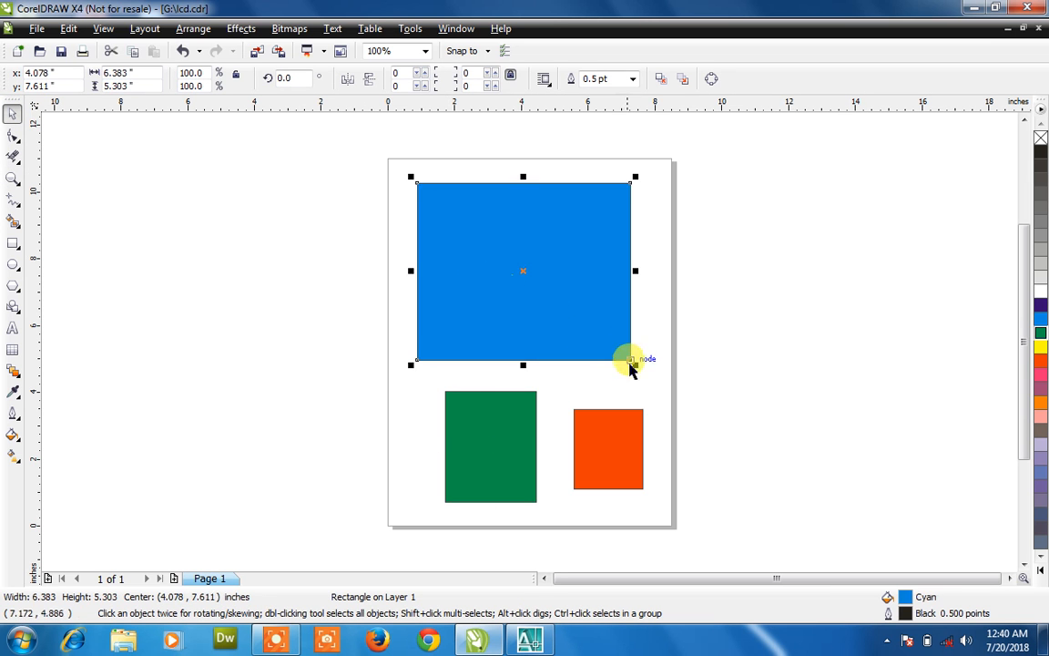
drag(630, 361, 973, 630)
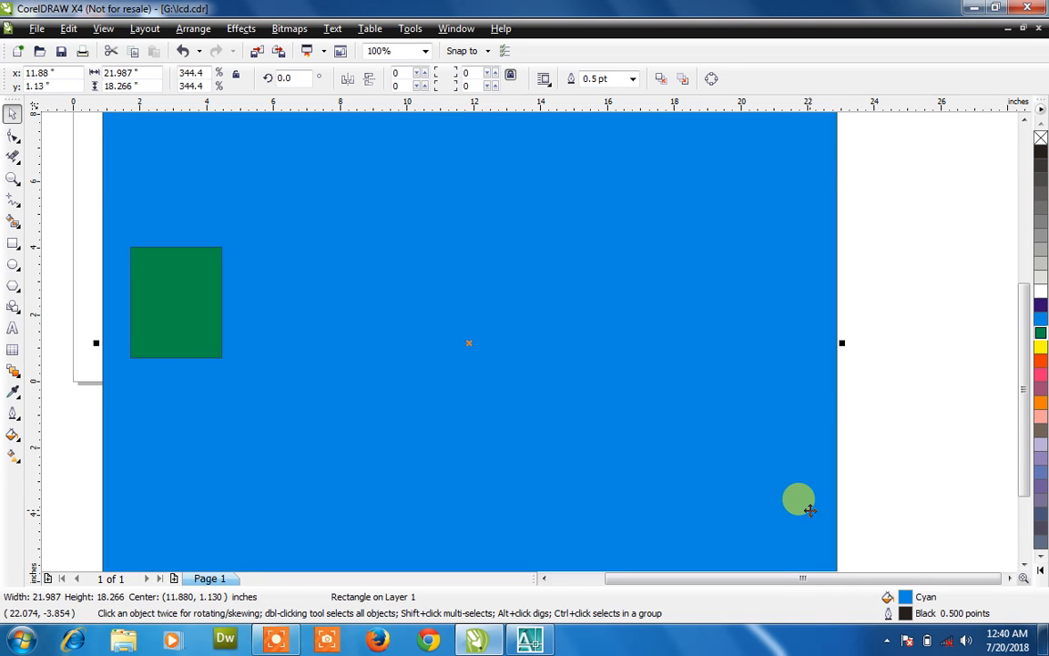
key(F4)
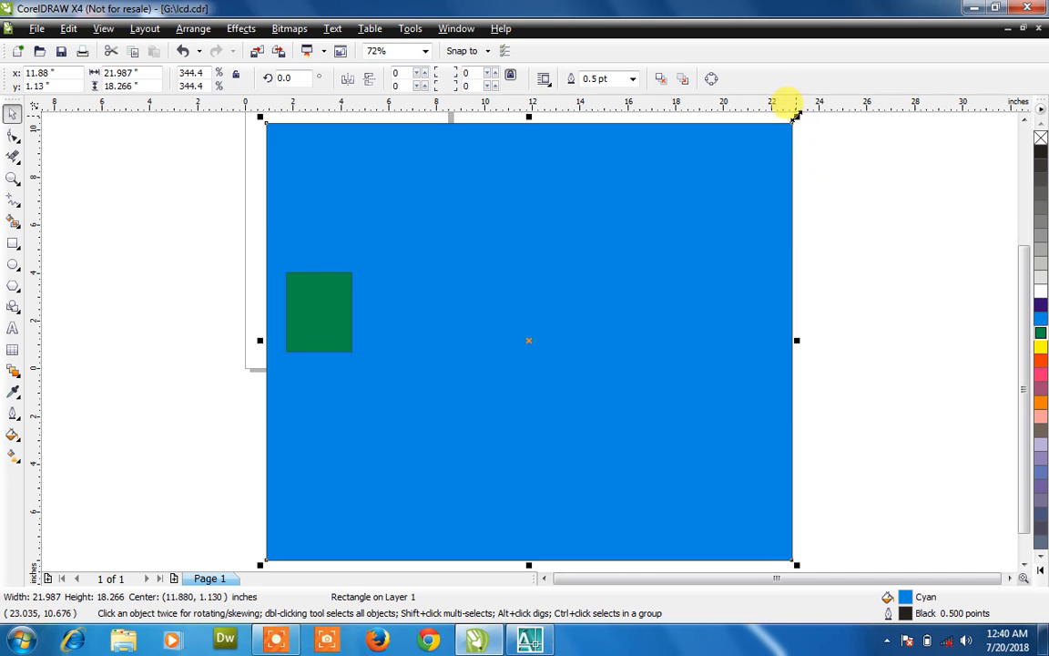
drag(795, 115, 365, 460)
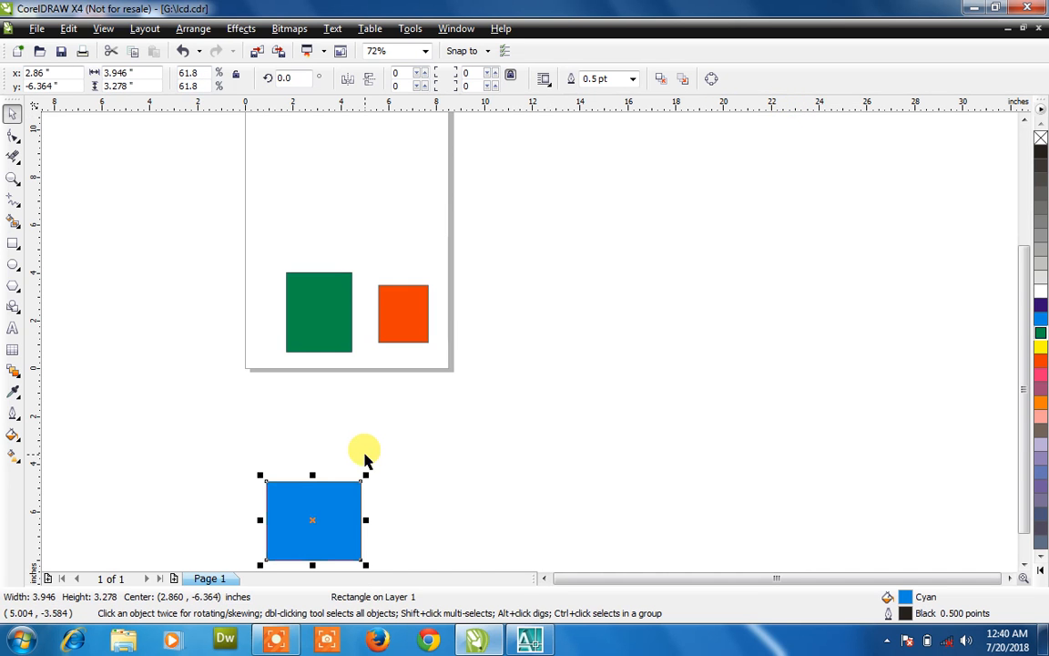
- Draw a rectangle about 6.55 by 1.2 inches along the page's upper edge and fill it with 50% Black
scroll(364, 461, up, 2)
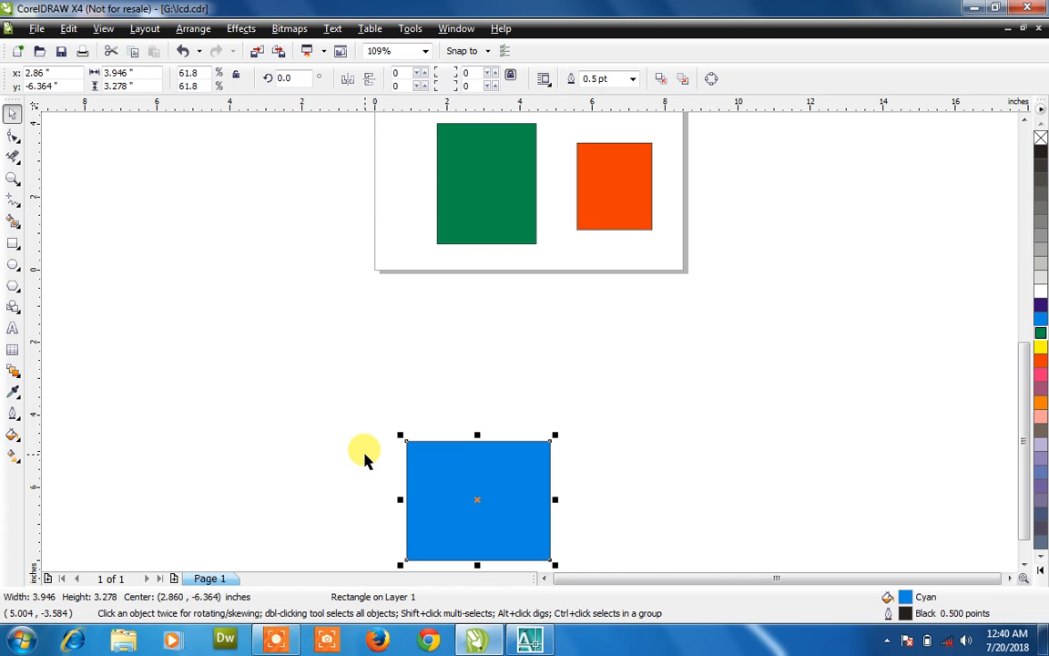
drag(1022, 357, 1007, 209)
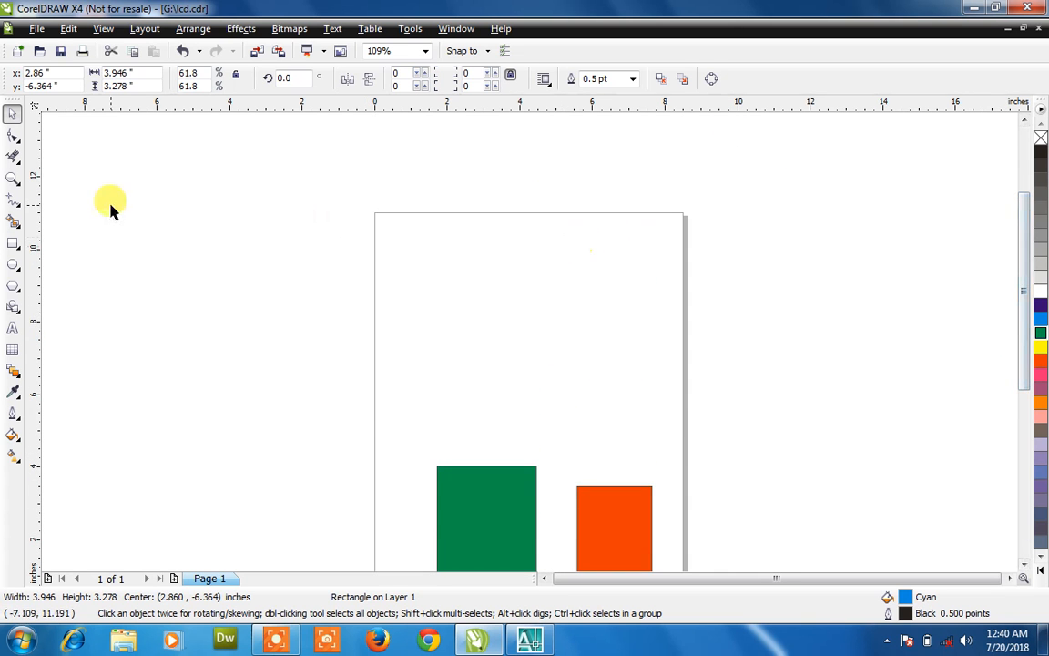
click(13, 243)
drag(407, 225, 646, 269)
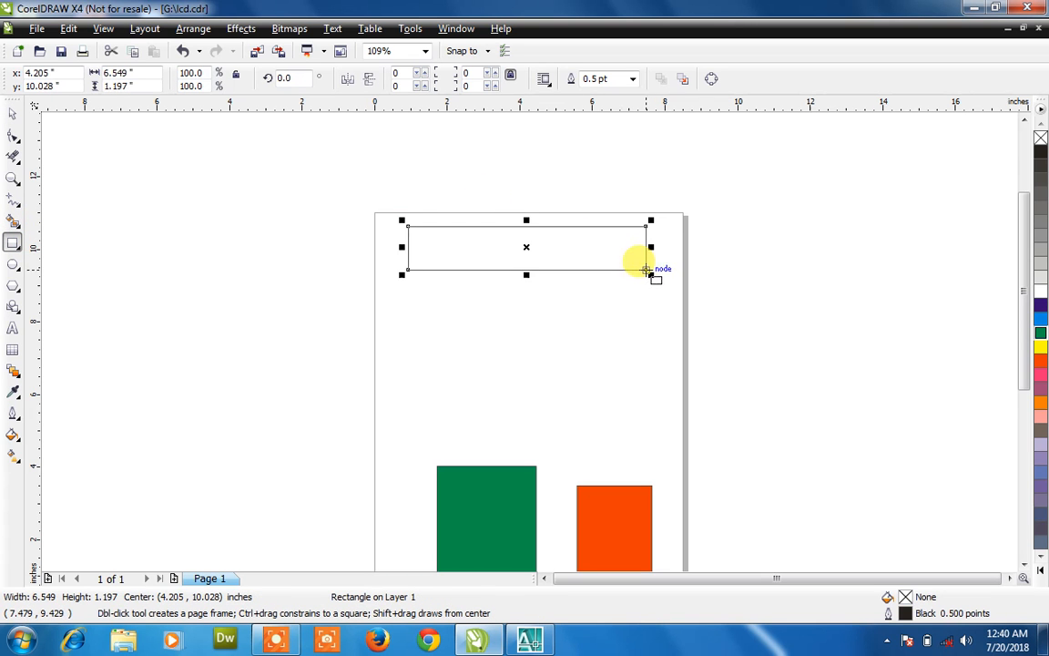
click(1040, 221)
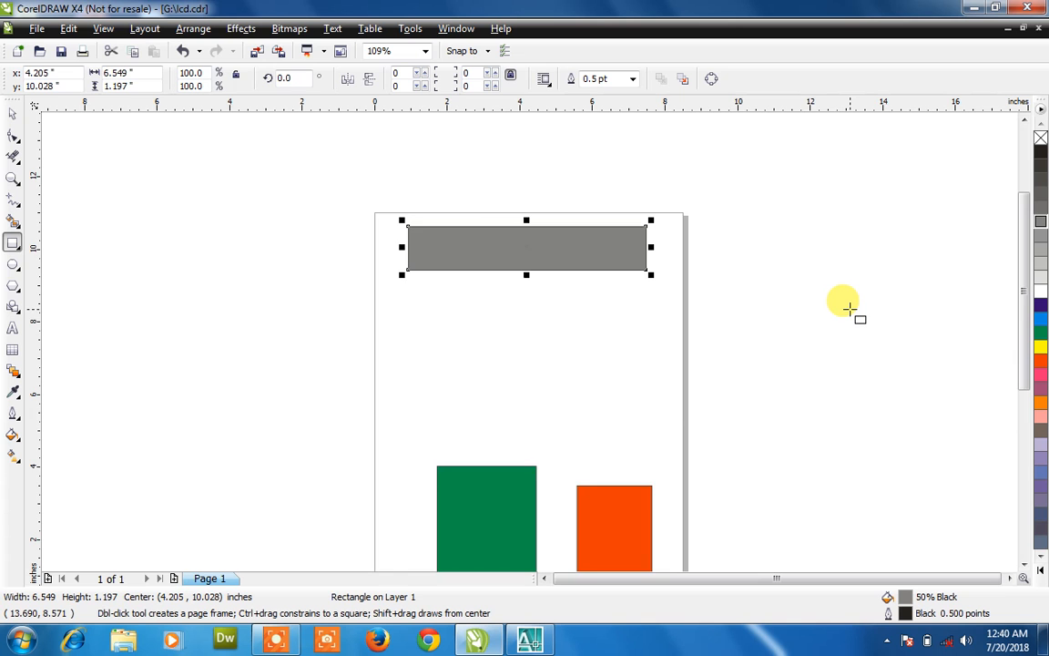
- Centre the cyan rectangle on the page
key(shift+F4)
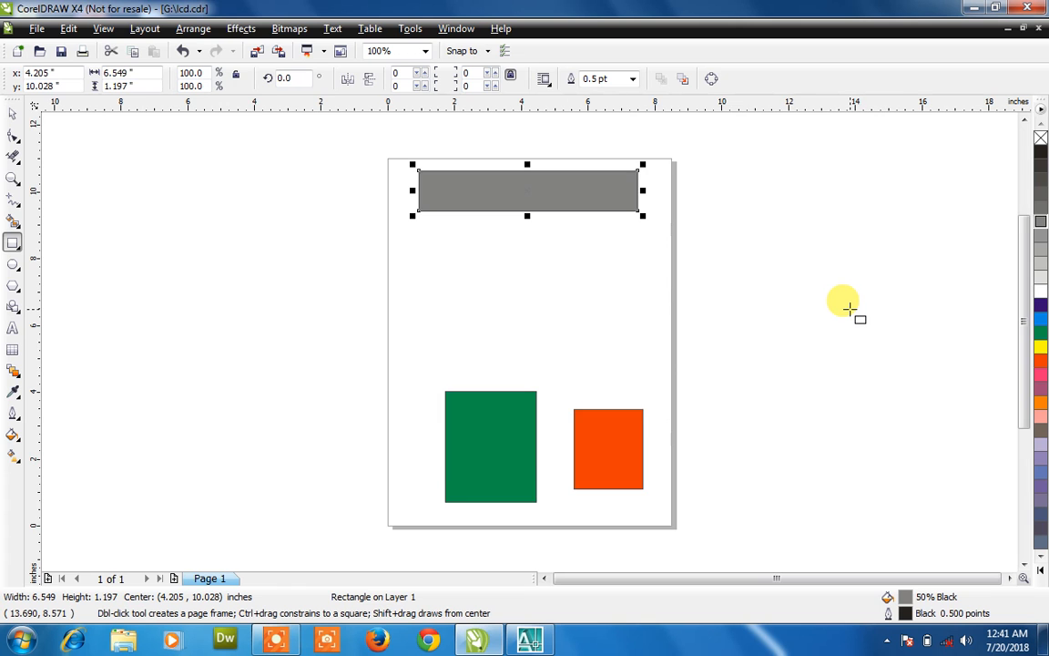
key(F4)
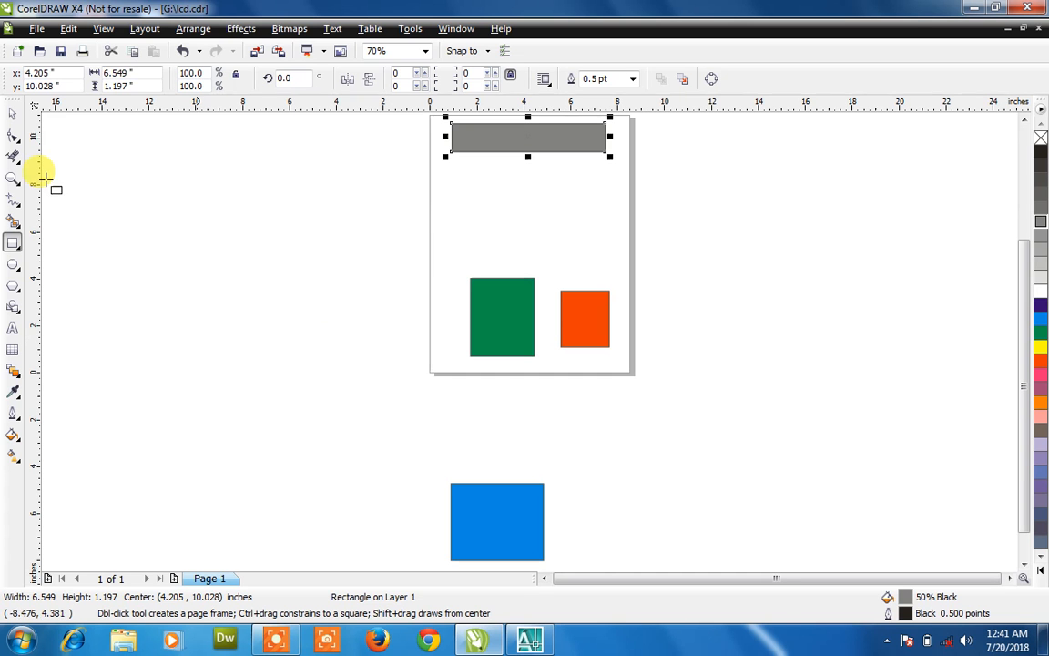
click(13, 113)
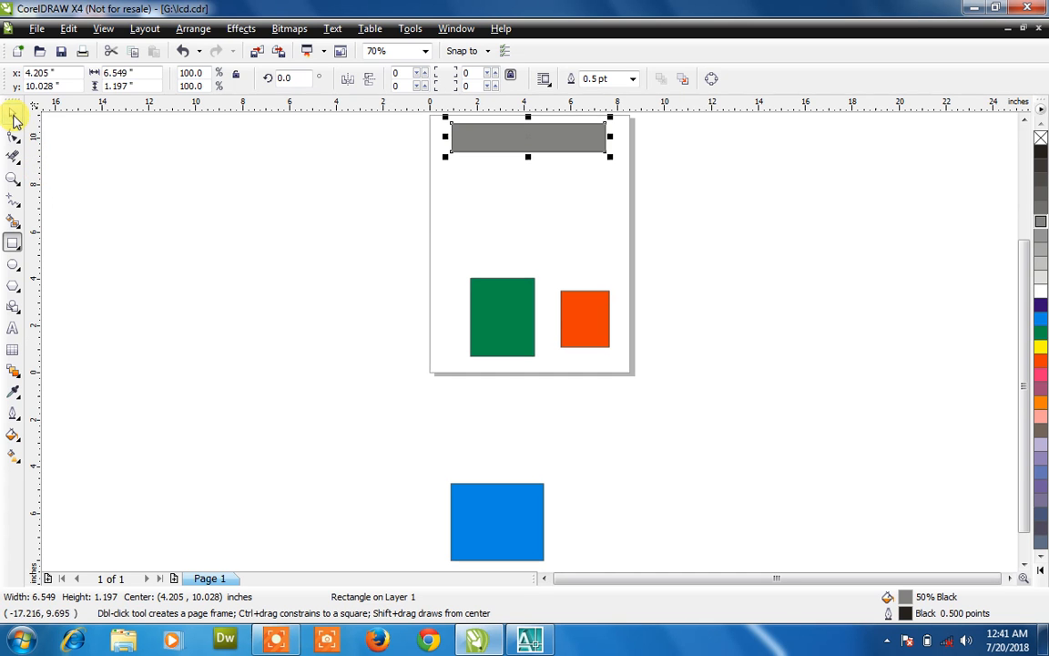
click(490, 503)
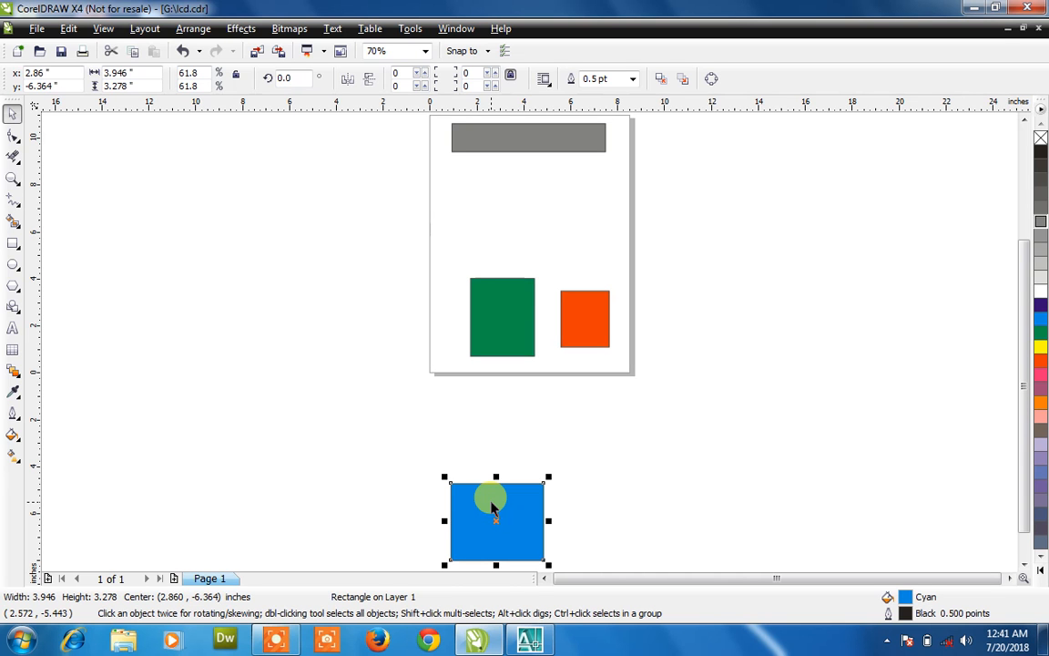
key(p)
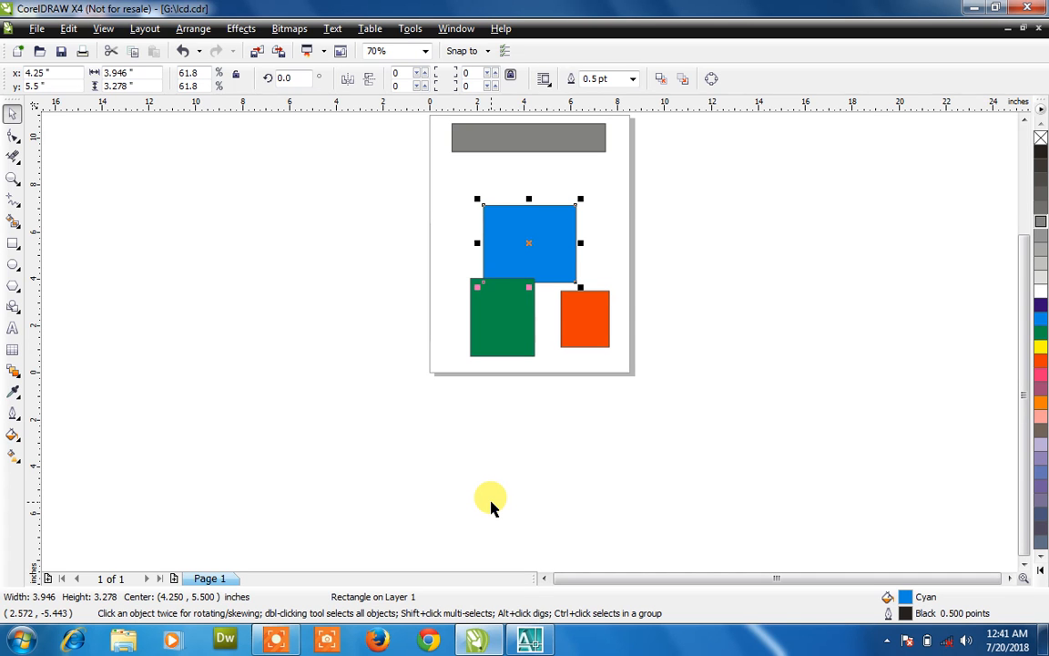
- View the drawing at different magnifications up to 140%, and fit the whole page in view
click(14, 180)
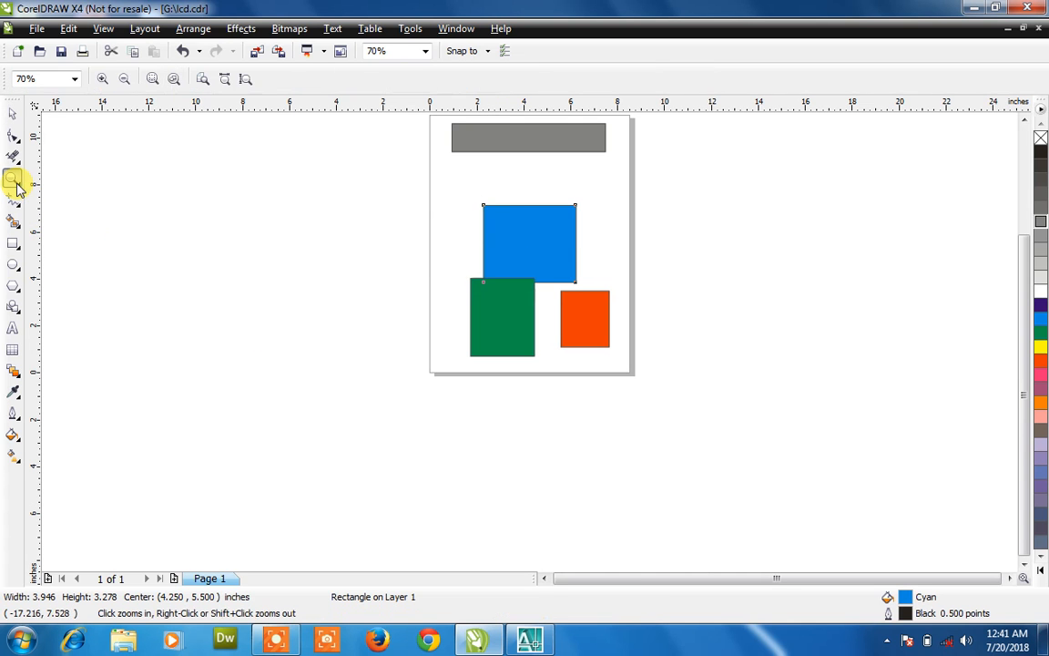
click(124, 81)
click(102, 80)
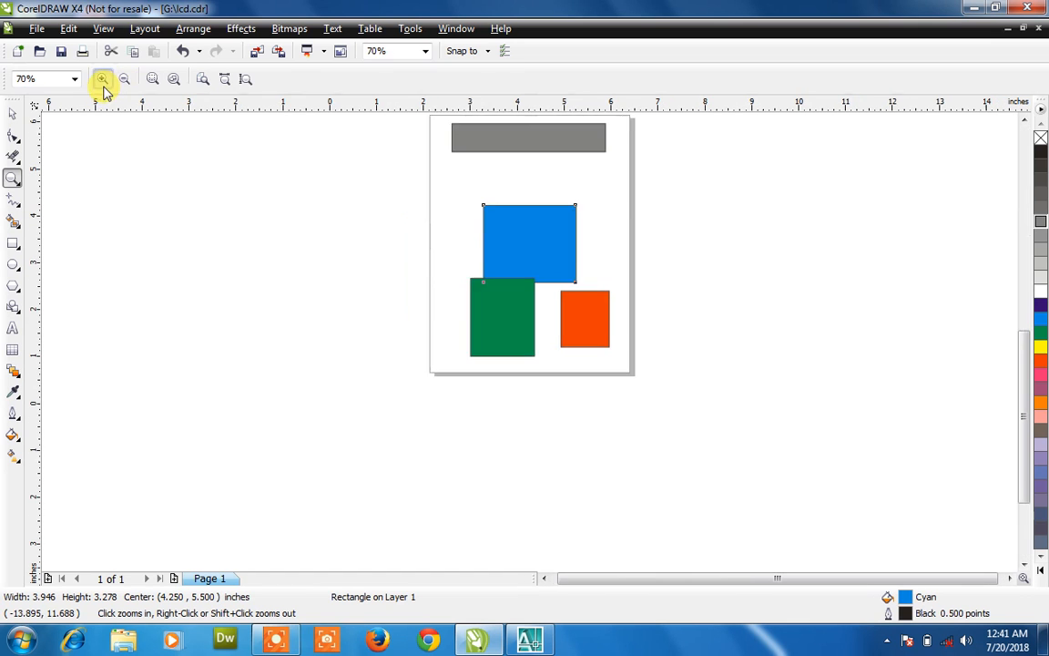
click(102, 80)
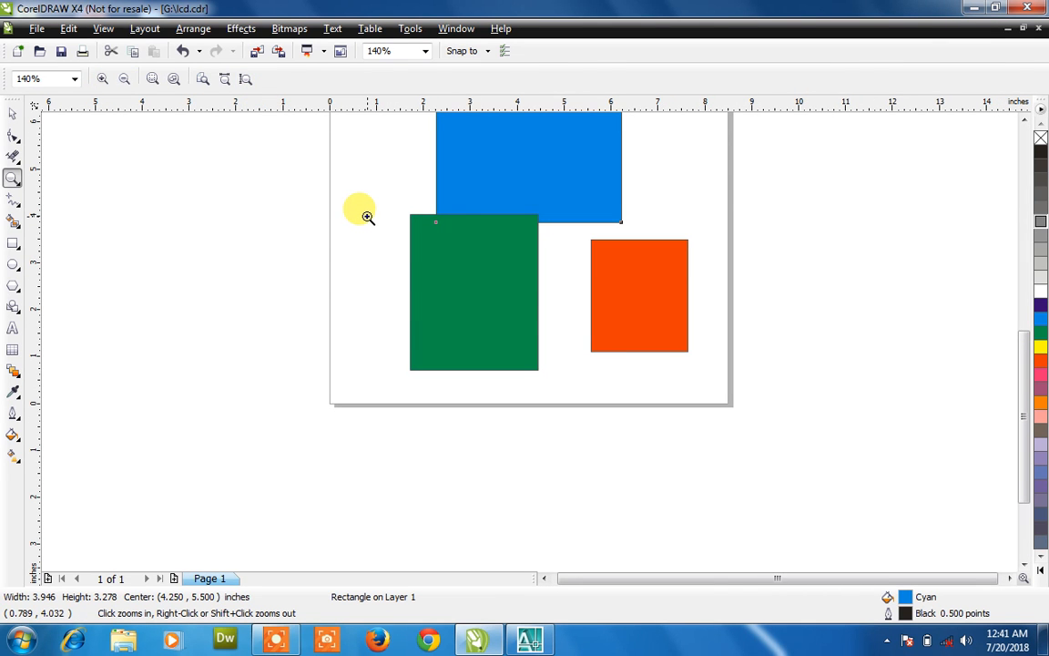
key(F4)
key(shift+F4)
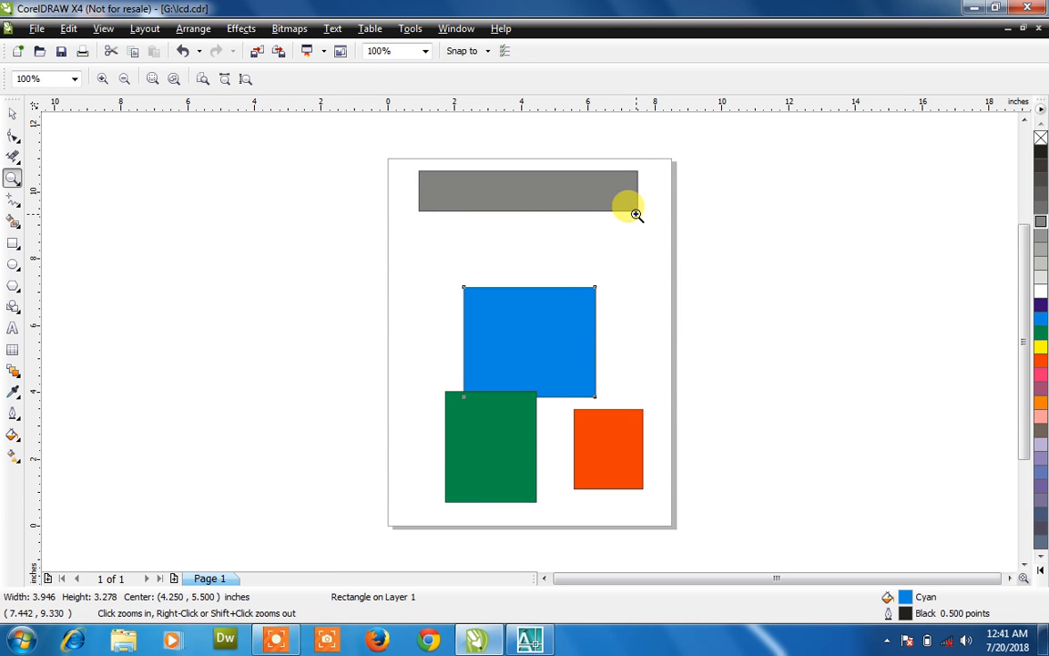
- Zoom in closely on the grey rectangle and the blank area beside the page, returning to the full page each time
drag(642, 165, 407, 227)
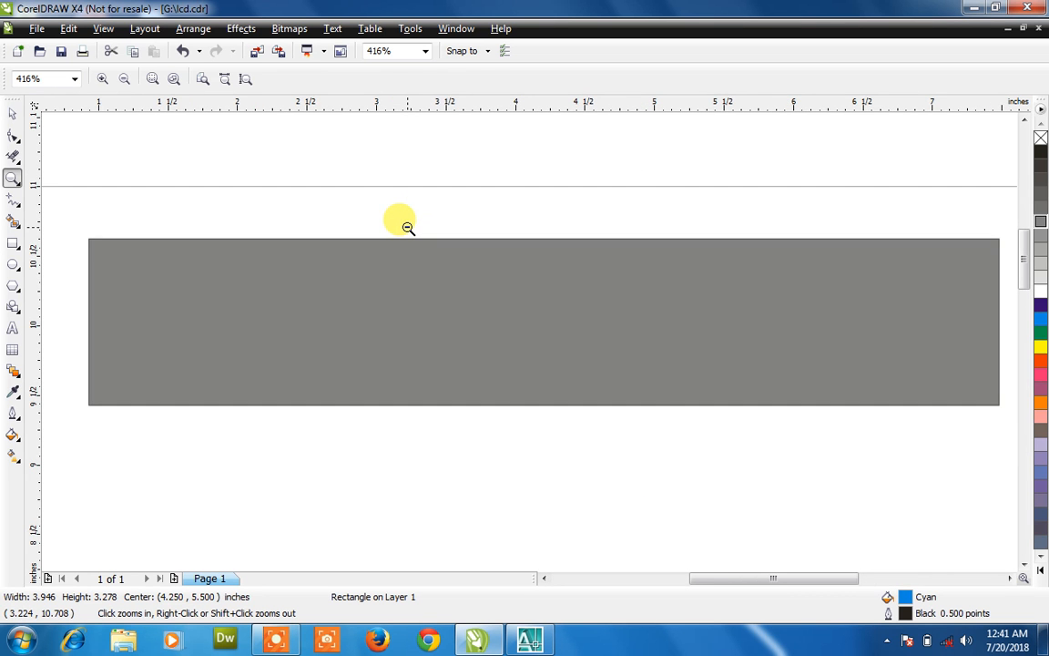
key(shift+F4)
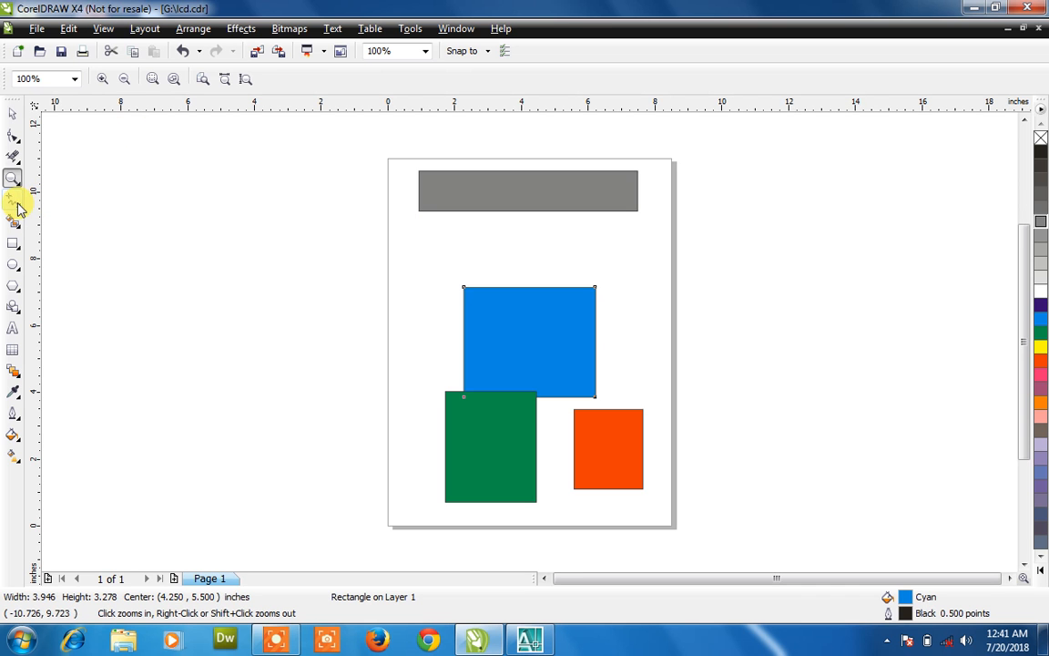
click(364, 235)
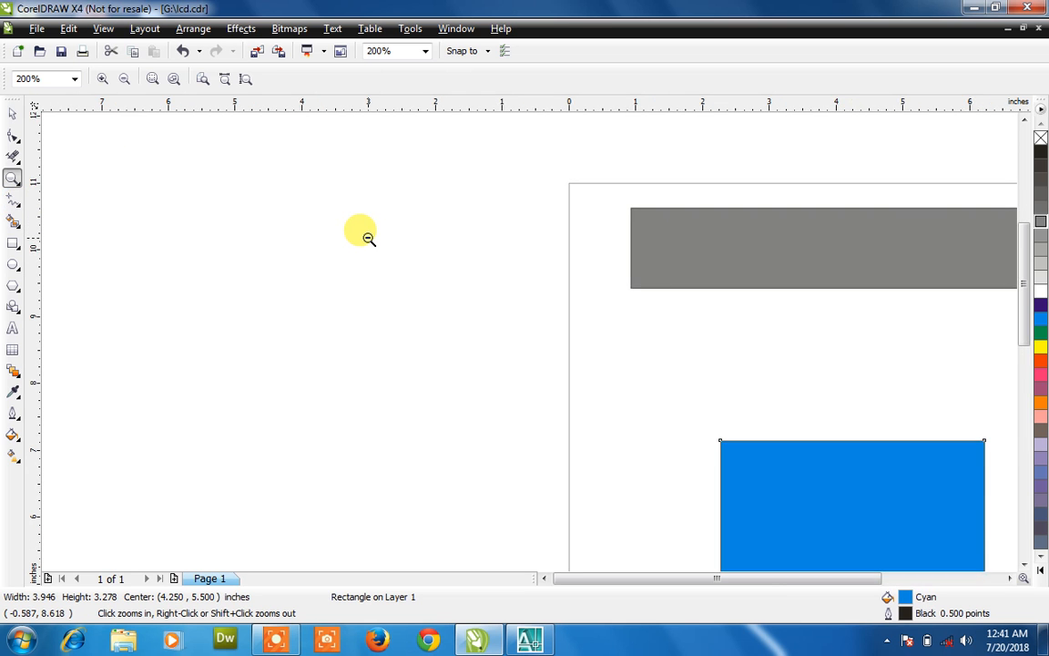
shift+click(368, 238)
- Delete all four rectangles from the page
key(ctrl+a)
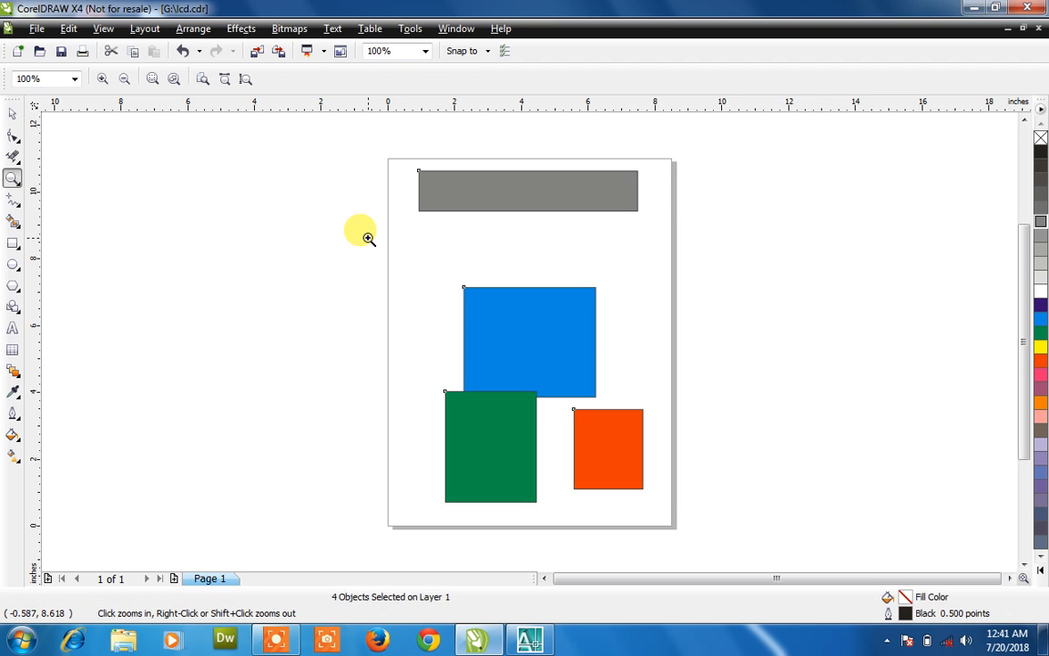
key(Delete)
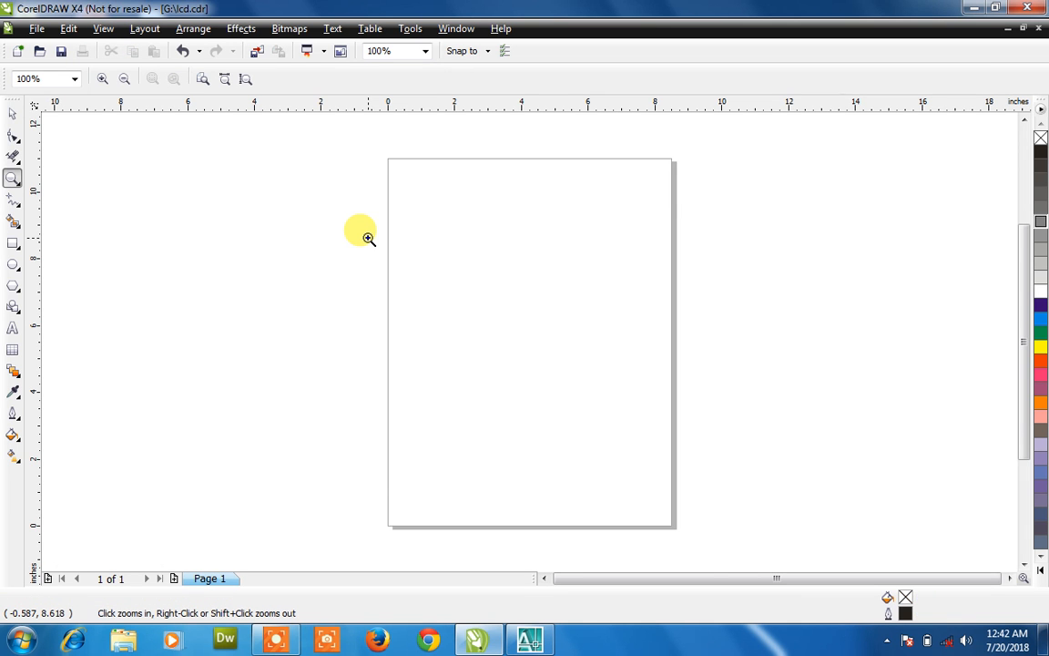
click(368, 238)
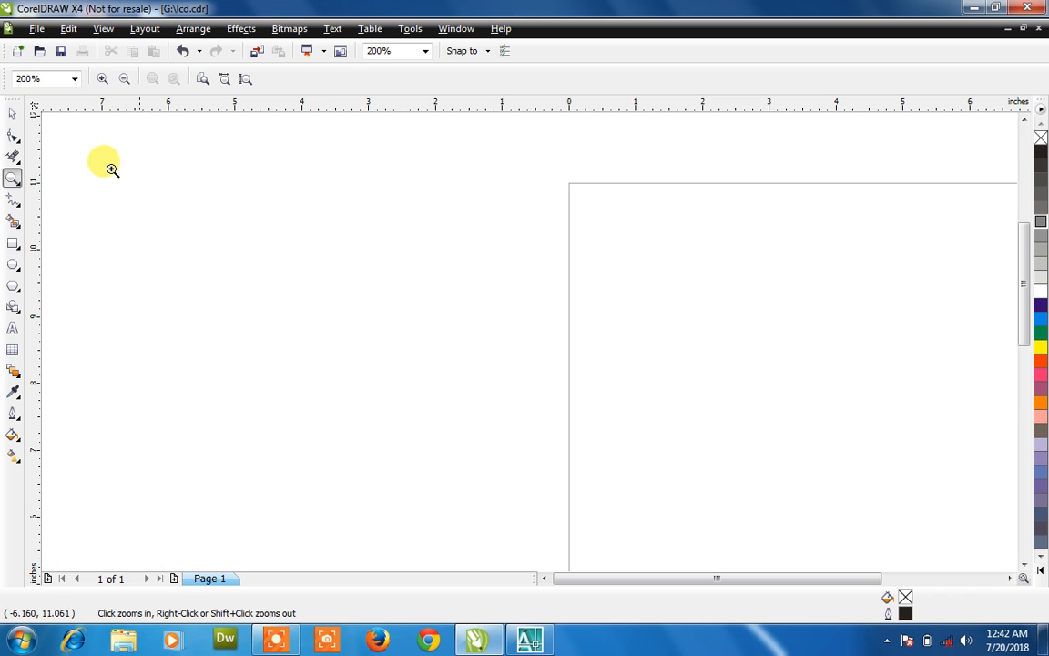
- Fit the page in view and draw winding curves across the middle of the page with the Freehand tool
click(10, 113)
key(F3)
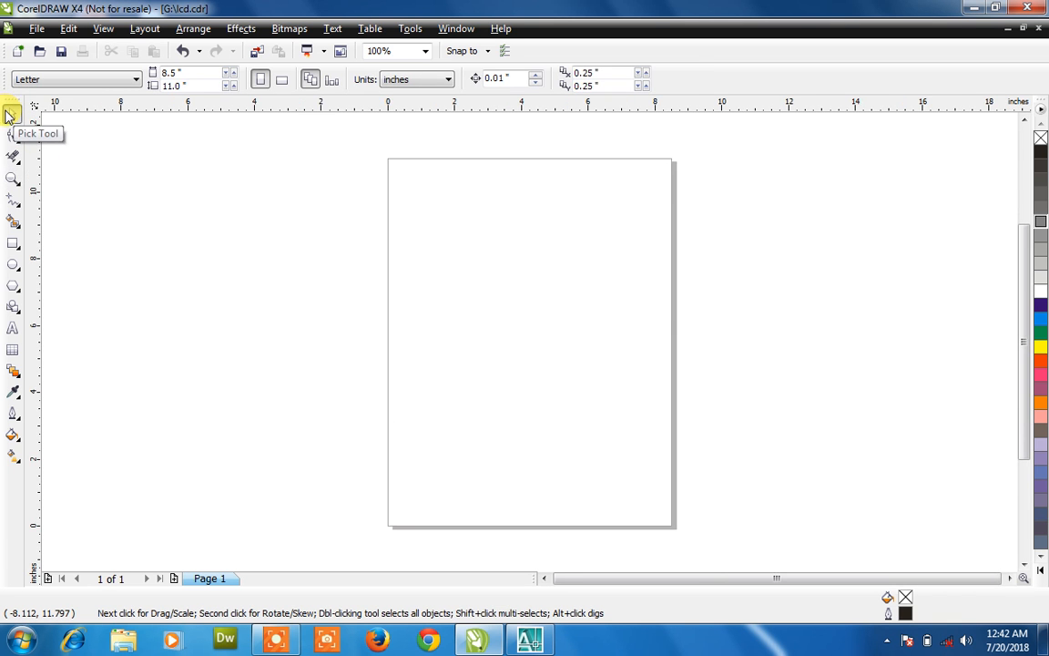
click(15, 205)
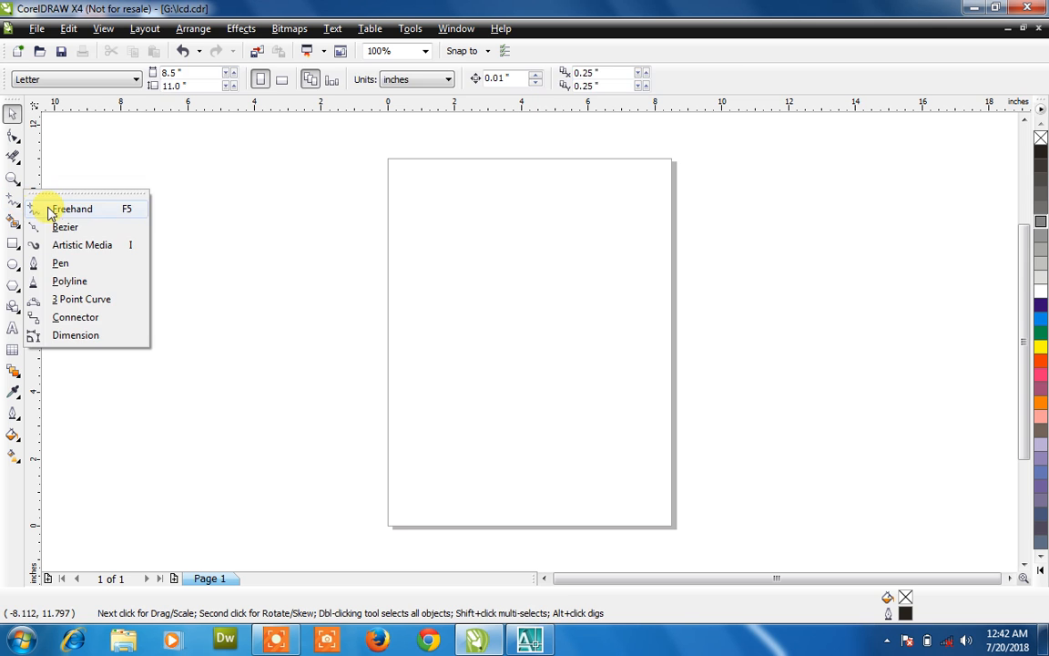
click(44, 207)
mouse_move(467, 242)
mouse_down()
mouse_move(461, 340)
mouse_move(578, 440)
mouse_move(428, 364)
mouse_up()
mouse_move(552, 222)
mouse_down()
mouse_move(543, 445)
mouse_move(512, 472)
mouse_move(520, 405)
mouse_move(587, 380)
mouse_up()
mouse_move(590, 284)
mouse_down()
mouse_move(499, 258)
mouse_move(584, 417)
mouse_up()
- Delete the freehand curves from the page
key(Delete)
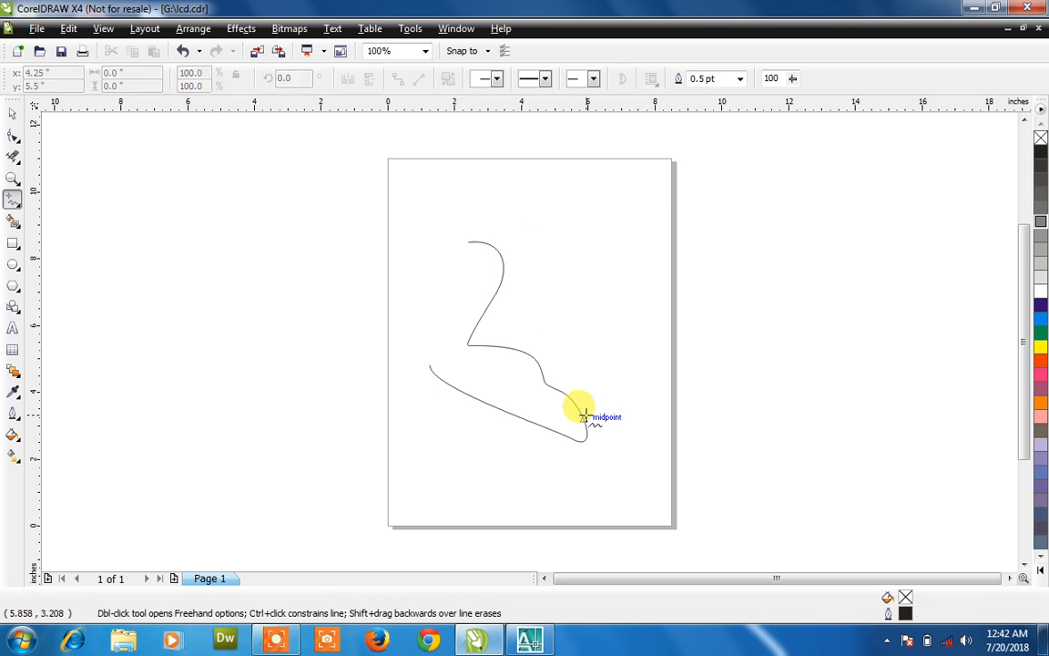
click(13, 115)
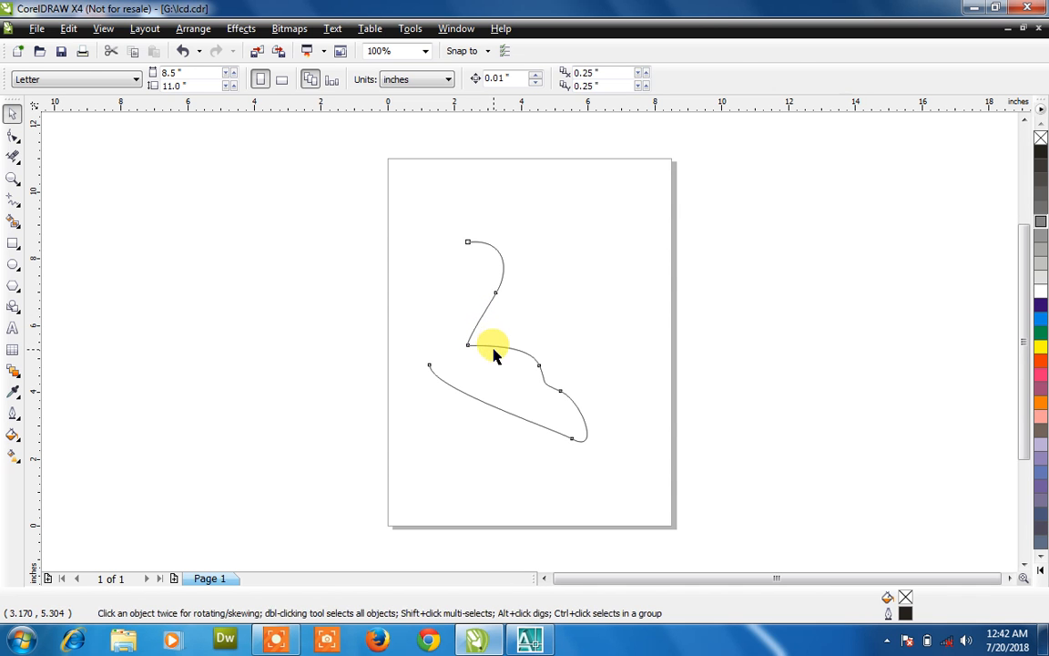
click(492, 350)
key(Delete)
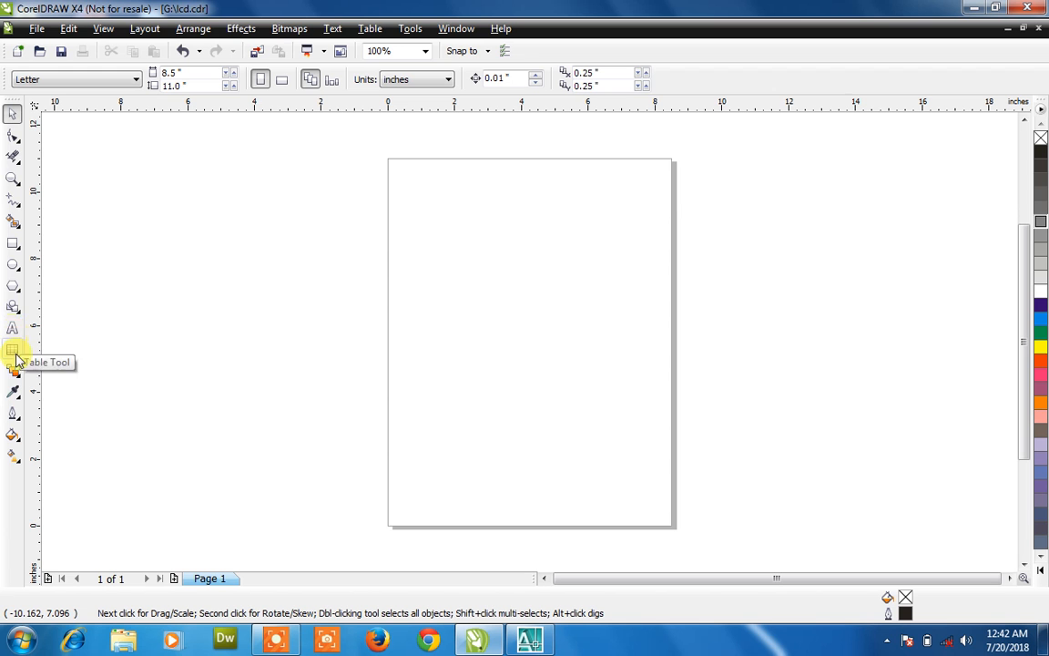
- Draw three signature-like freehand strokes crossing each other in the upper half of the page
click(12, 200)
mouse_move(420, 353)
mouse_down()
mouse_move(429, 229)
mouse_move(456, 332)
mouse_move(462, 317)
mouse_move(585, 318)
mouse_up()
drag(501, 249, 508, 355)
mouse_move(526, 259)
mouse_down()
mouse_move(533, 372)
mouse_move(485, 333)
mouse_move(528, 352)
mouse_move(490, 338)
mouse_move(504, 222)
mouse_move(550, 260)
mouse_move(507, 299)
mouse_move(407, 319)
mouse_move(590, 357)
mouse_up()
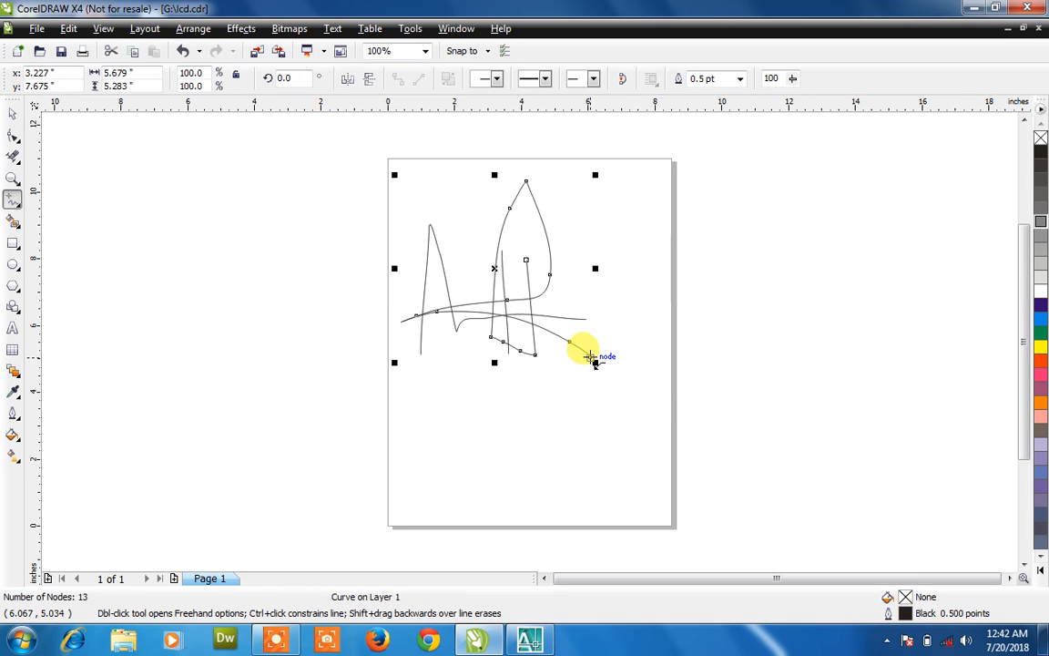
- Delete all the signature-like freehand strokes
click(12, 110)
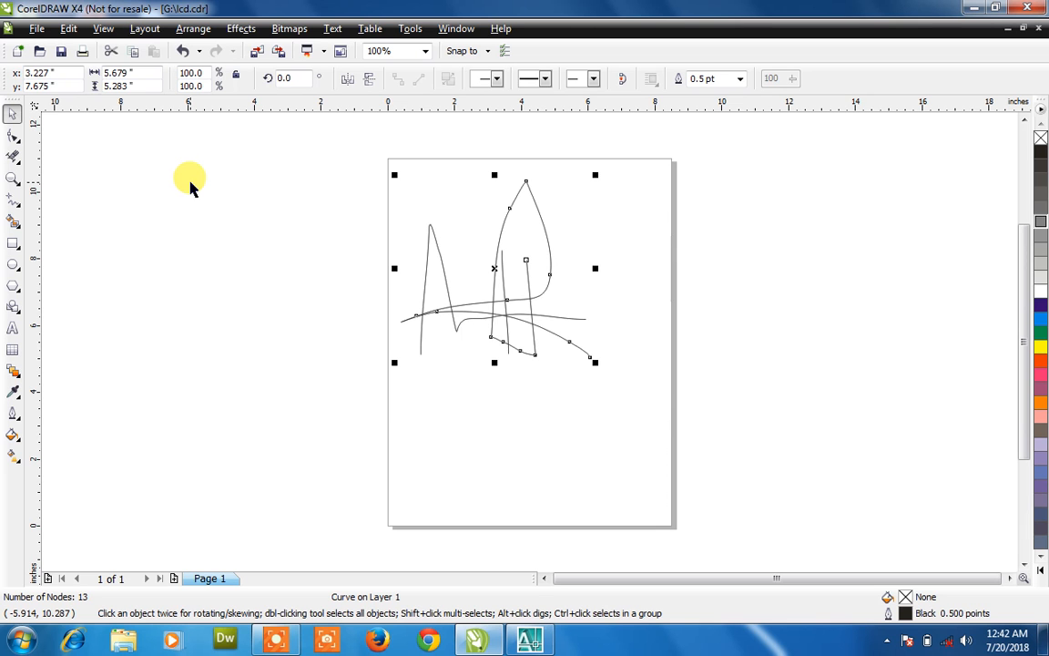
key(Delete)
drag(403, 193, 628, 394)
click(628, 396)
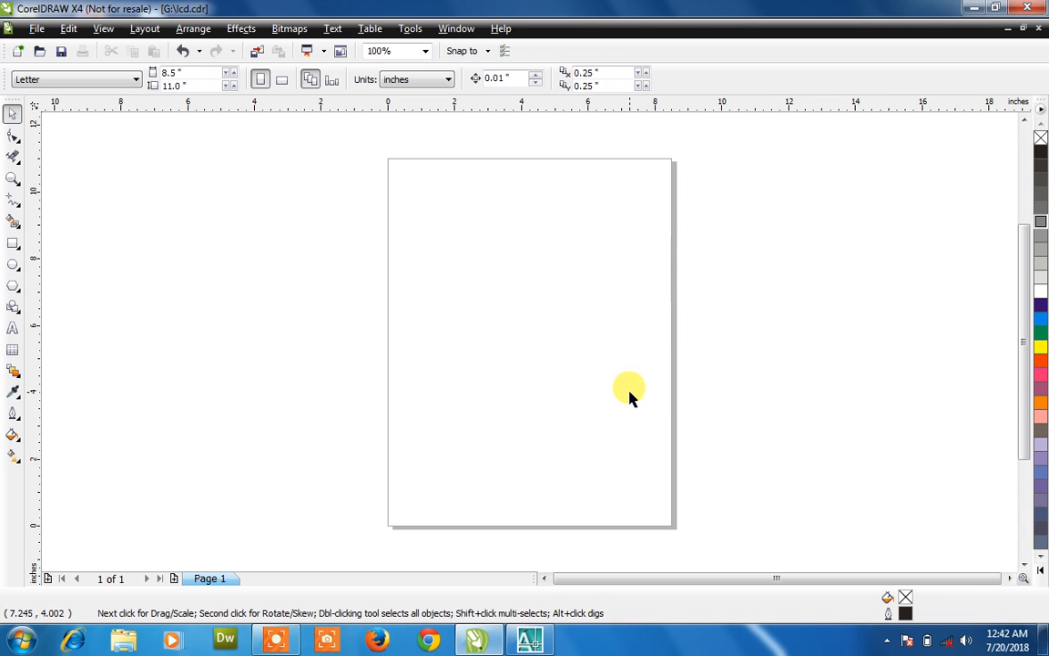
- Draw an open Bezier path of three straight segments around the page, starting near the page's upper-left corner
click(15, 205)
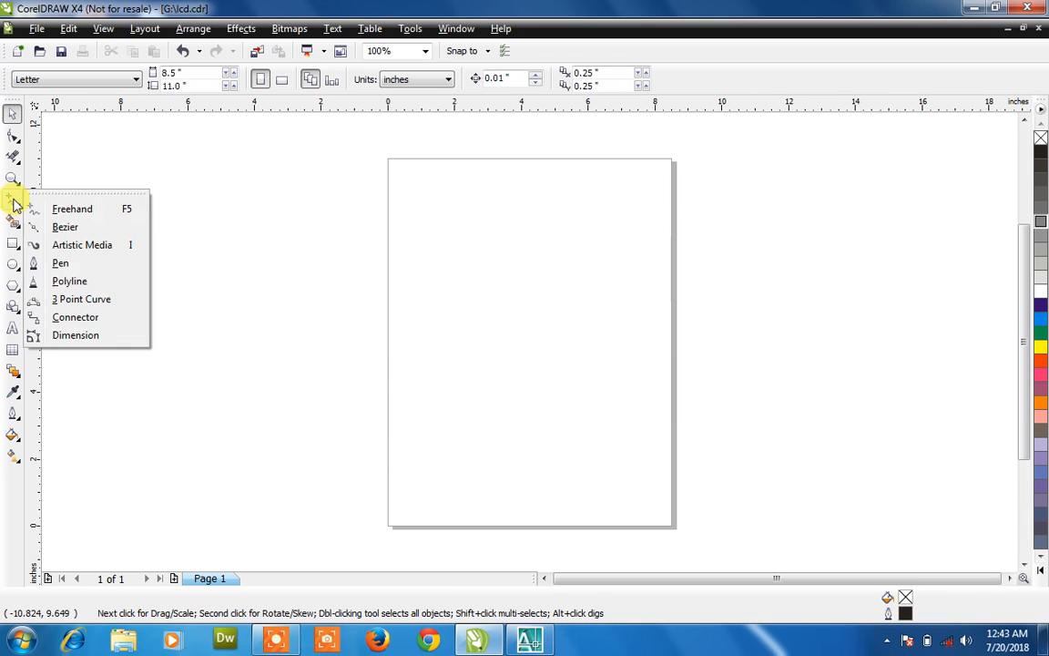
click(22, 225)
click(427, 190)
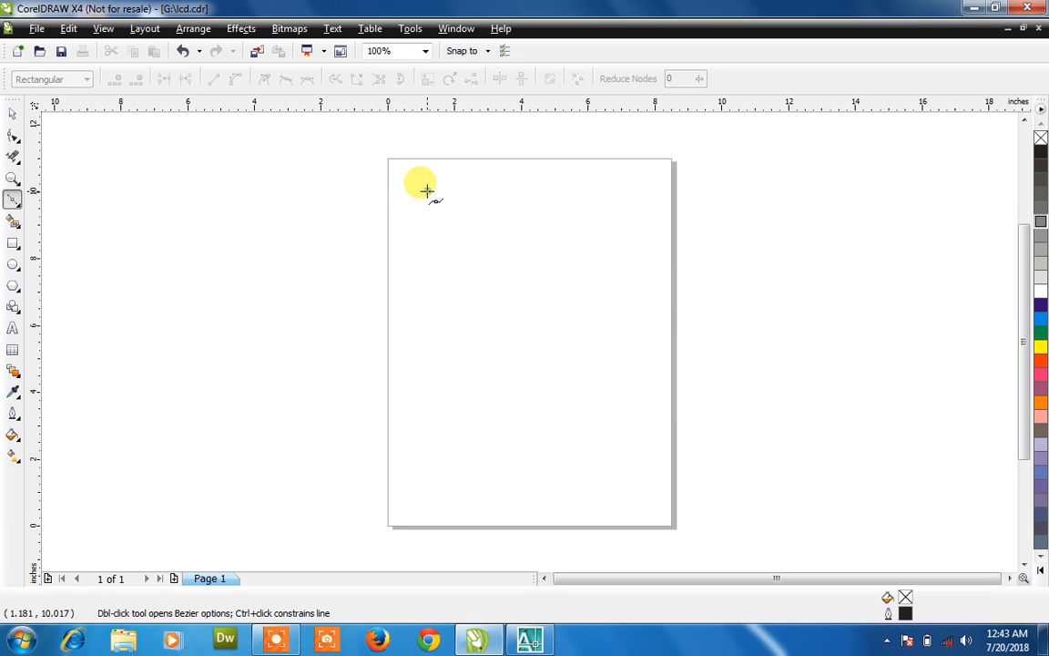
click(647, 455)
click(403, 500)
click(394, 281)
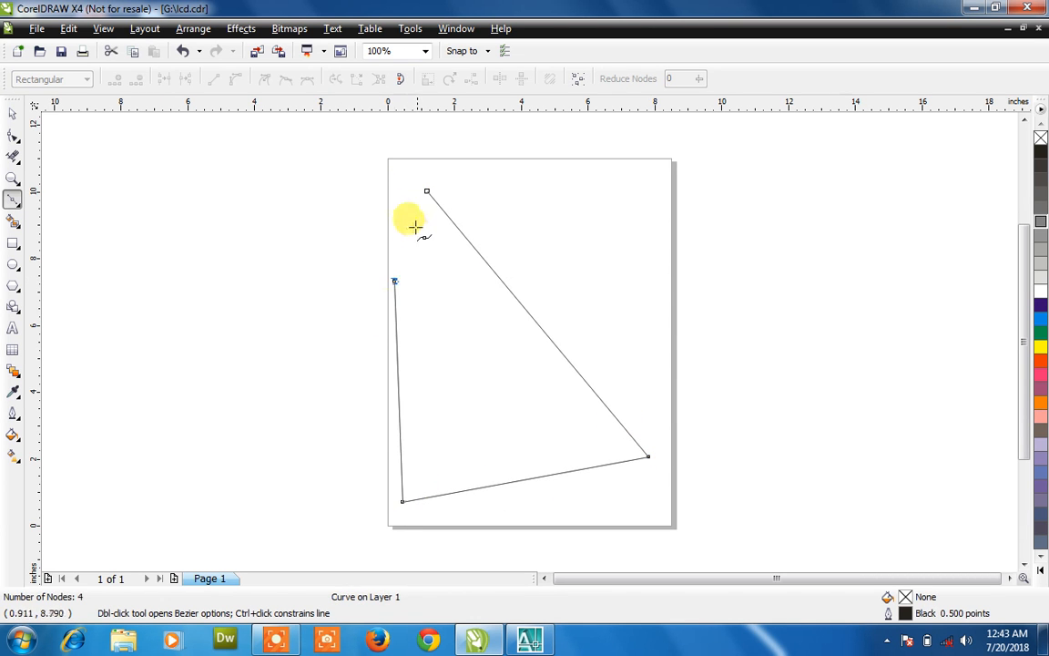
- Extend the Bezier path beyond both sides of the page with curved and straight segments, finishing inside the loop beside the page's left edge
drag(201, 235, 161, 374)
click(216, 438)
click(353, 480)
click(500, 540)
drag(737, 458, 683, 323)
click(608, 249)
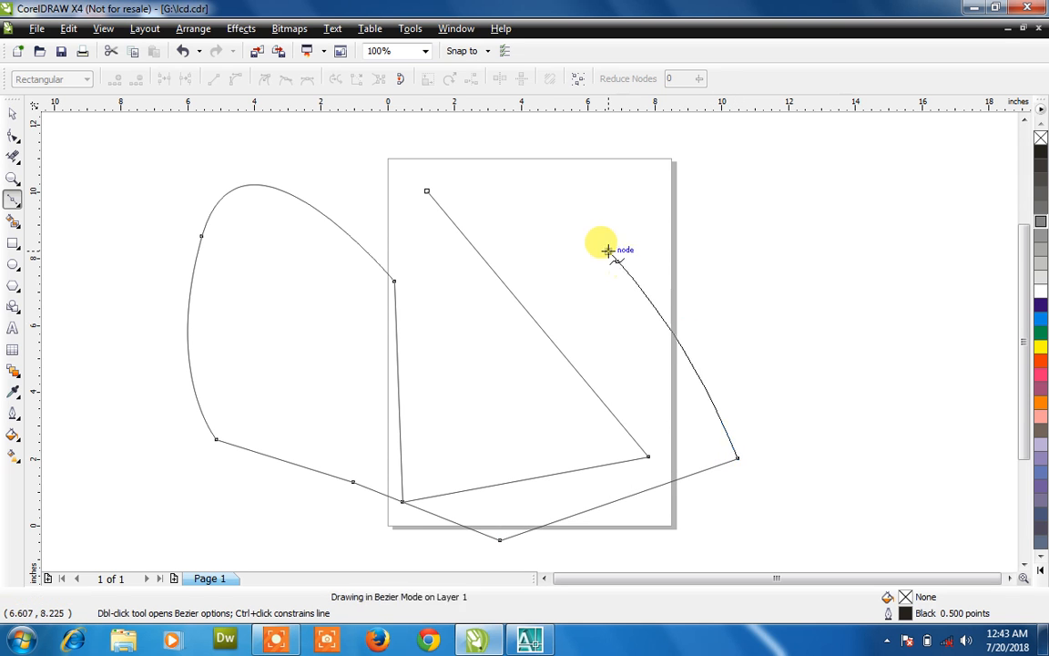
click(527, 240)
click(394, 282)
click(331, 404)
click(242, 372)
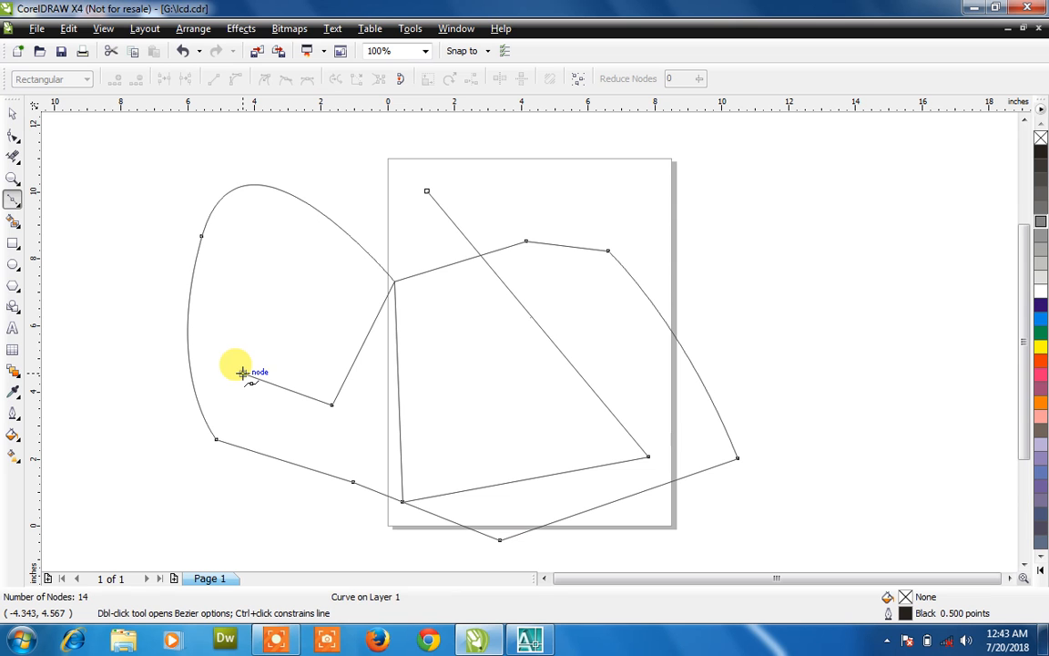
- Reshape the path with the Shape tool by moving its start node and two right-hand nodes, and shorten the curve handle beside the page's right edge
click(14, 134)
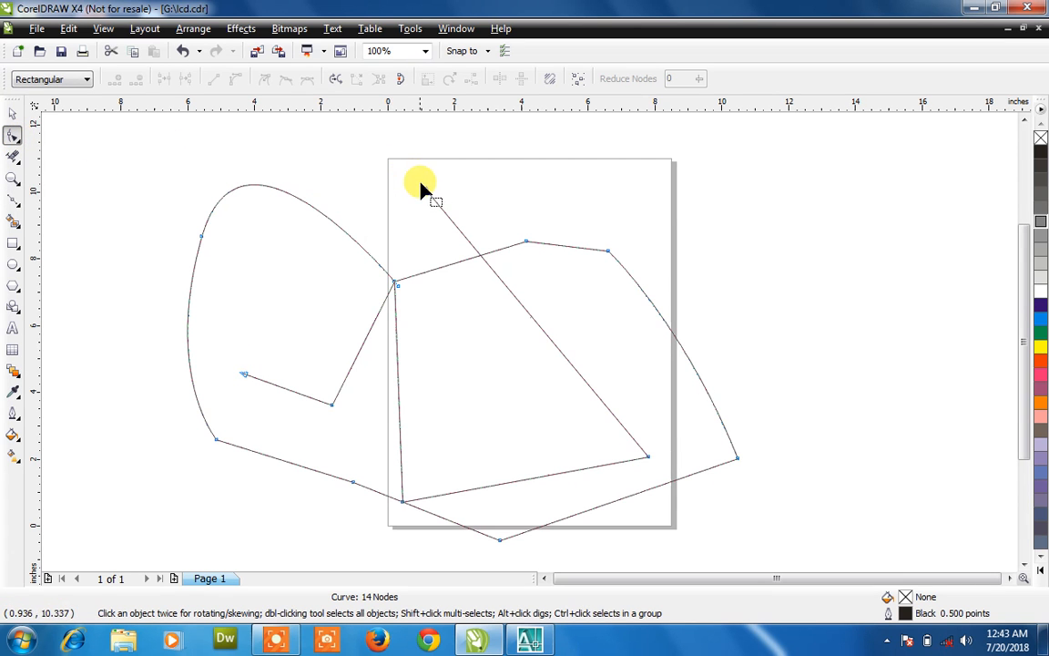
drag(434, 200, 699, 222)
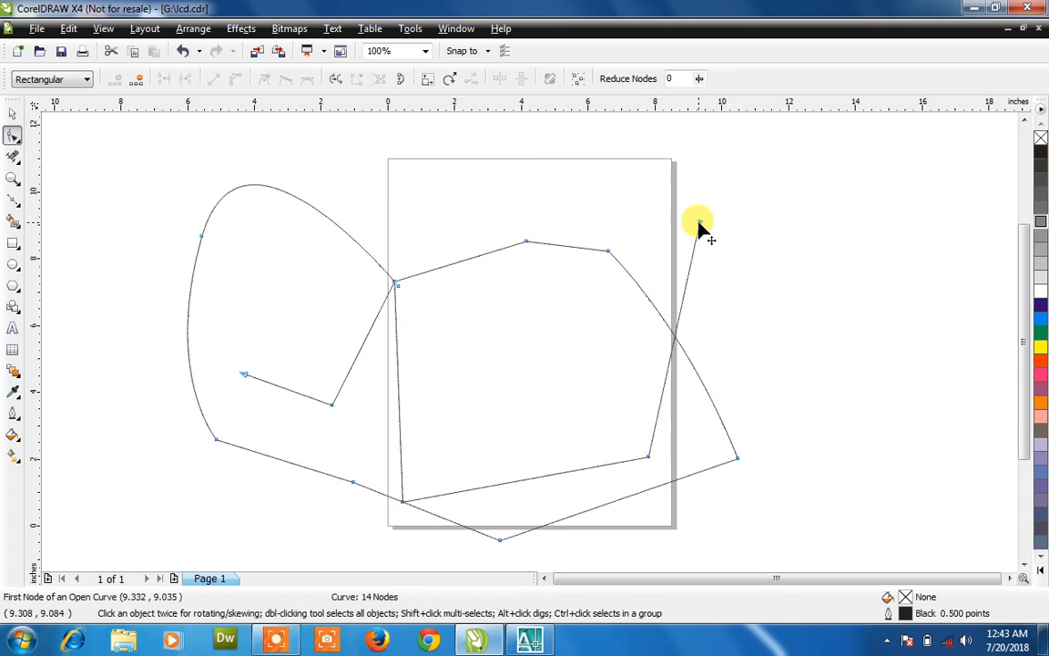
drag(648, 456, 827, 462)
click(735, 458)
drag(735, 458, 662, 398)
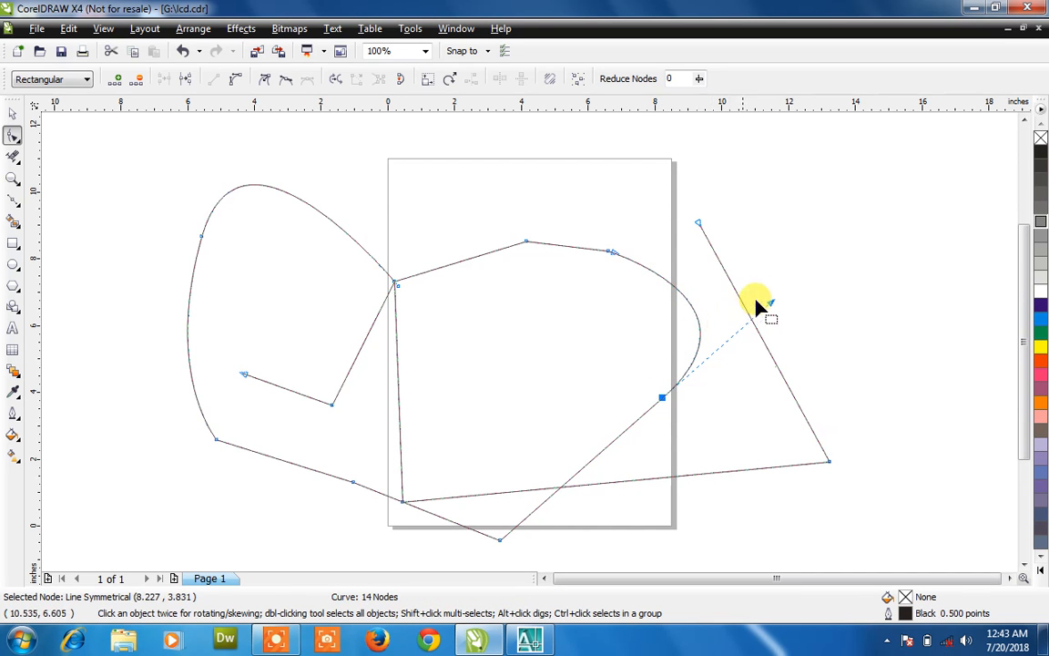
drag(771, 303, 686, 375)
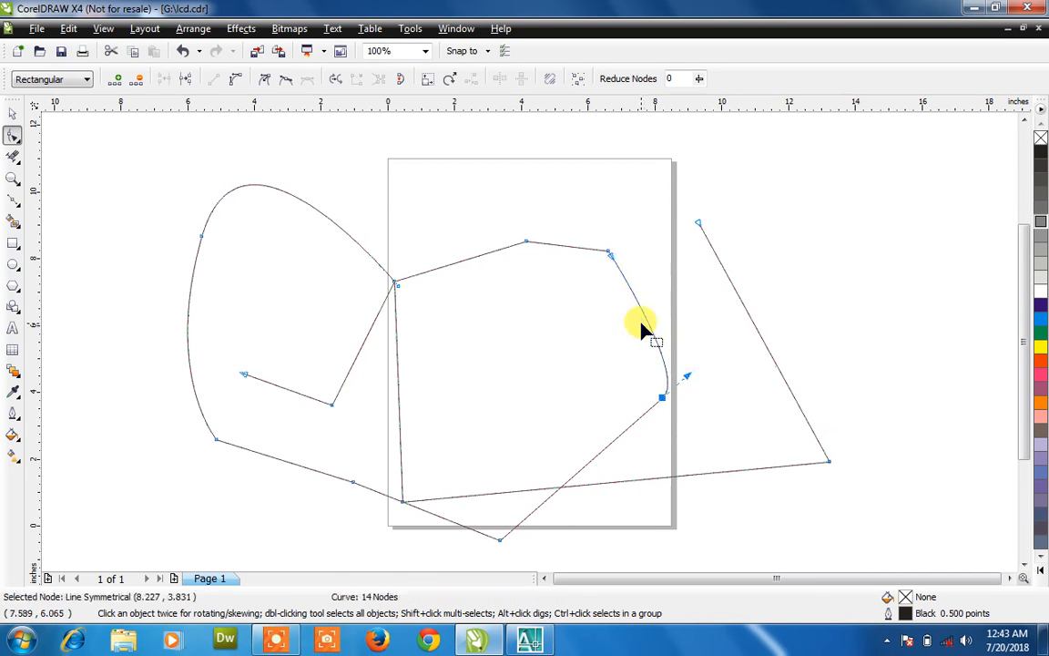
- Reshape the loop left of the page by its curve handle and delete the loop's symmetrical node
click(216, 440)
drag(161, 373, 111, 276)
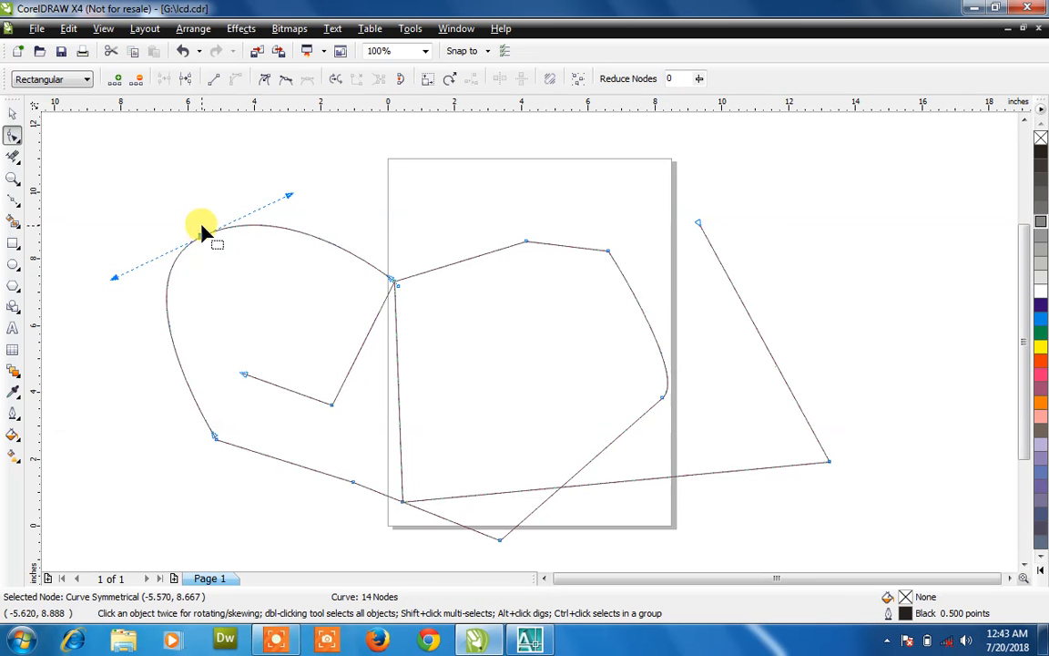
click(137, 81)
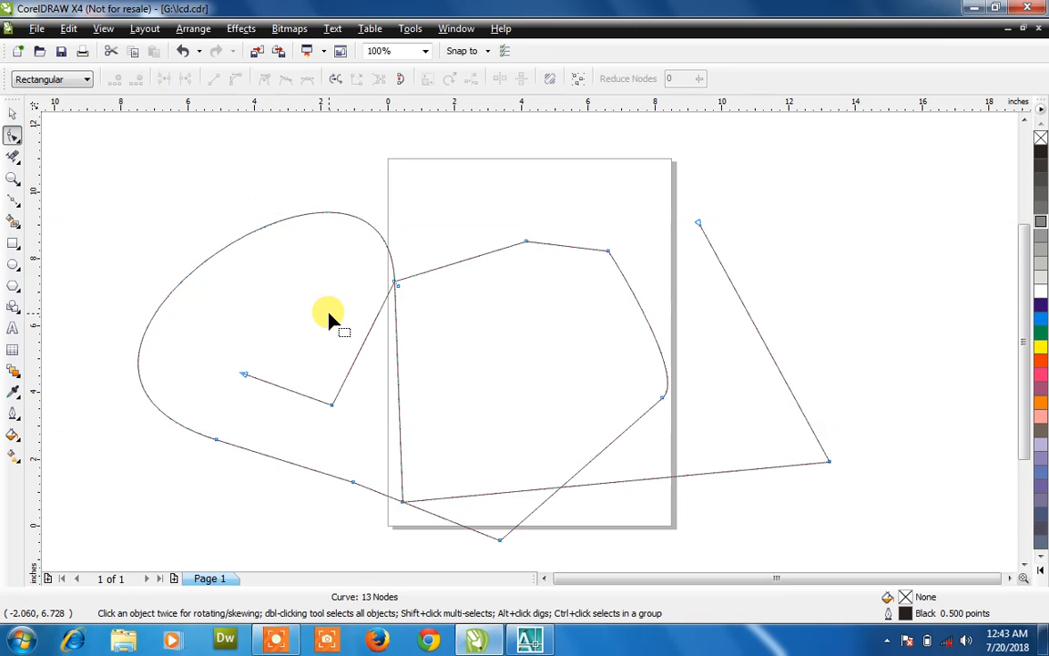
- Replace the path's node at the upper middle of the page with a new one on the joined segment, raised to about 9.67 inches
click(527, 242)
scroll(528, 243, up, 1)
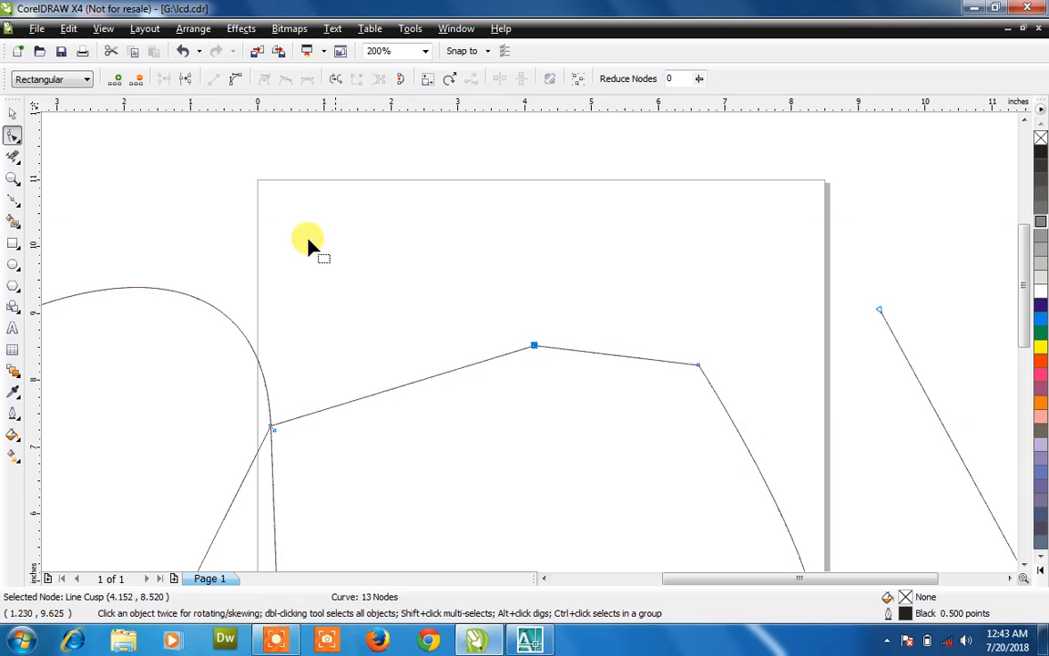
click(138, 82)
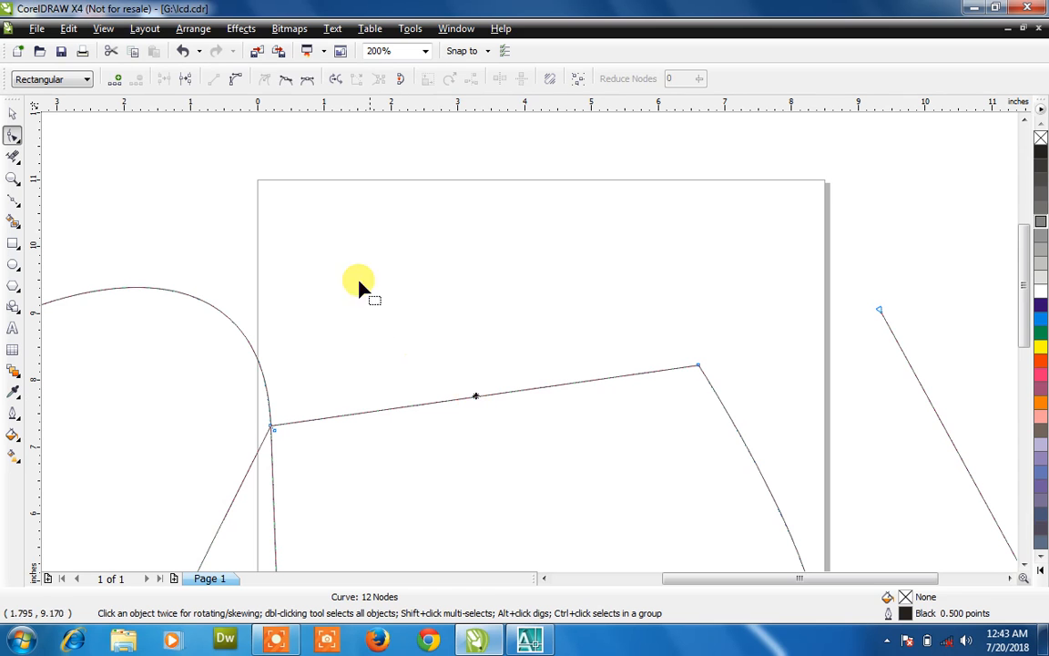
click(114, 80)
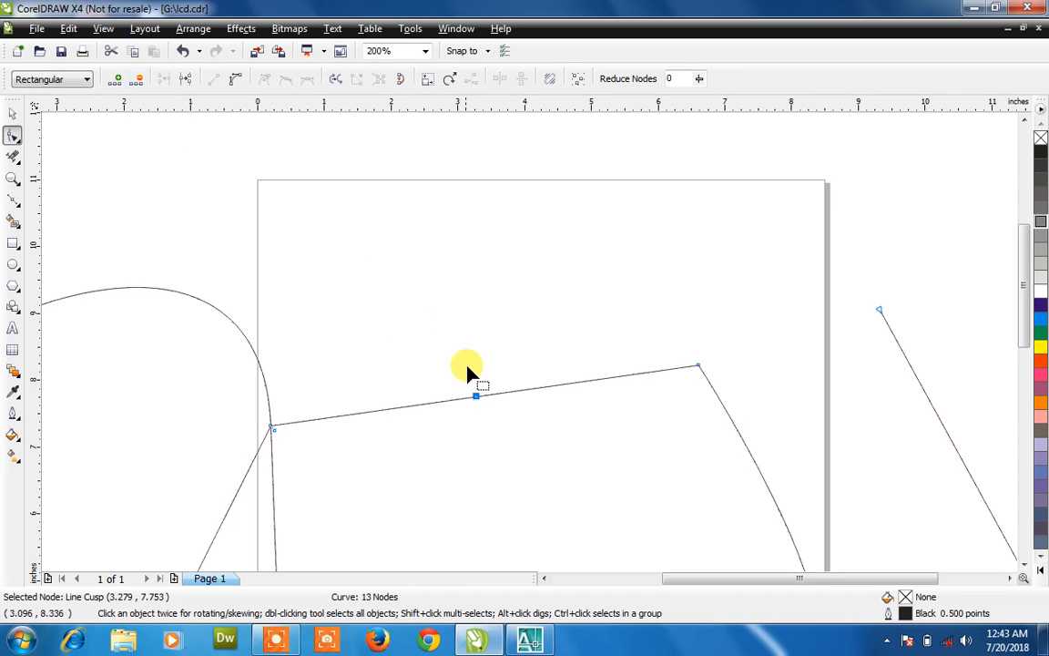
drag(475, 395, 479, 270)
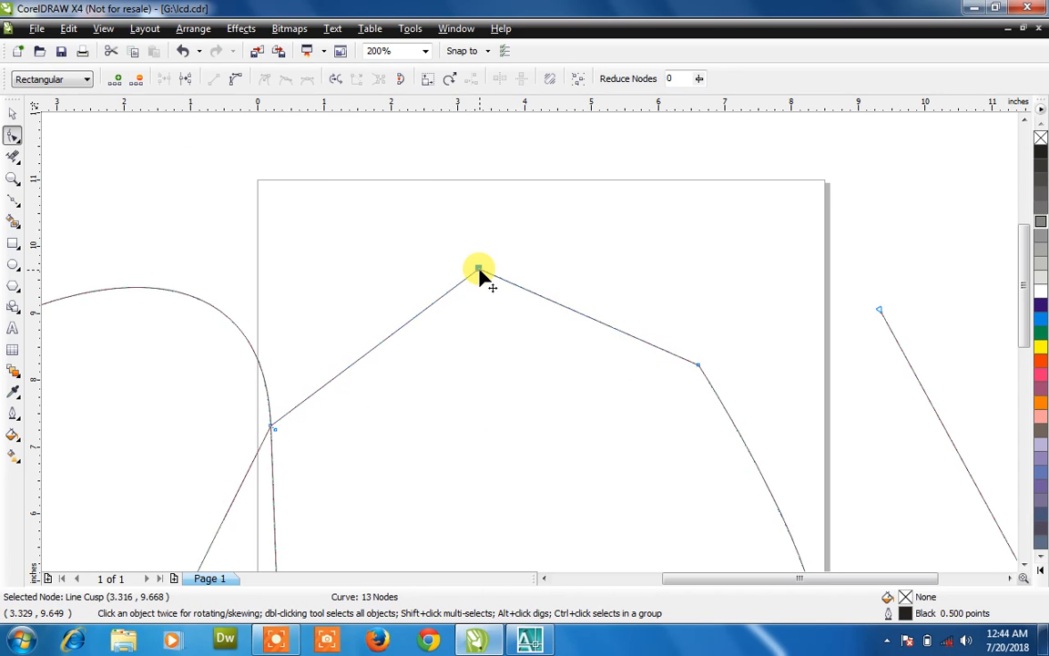
- Delete the whole Bezier path and fit the page in view
key(ctrl+a)
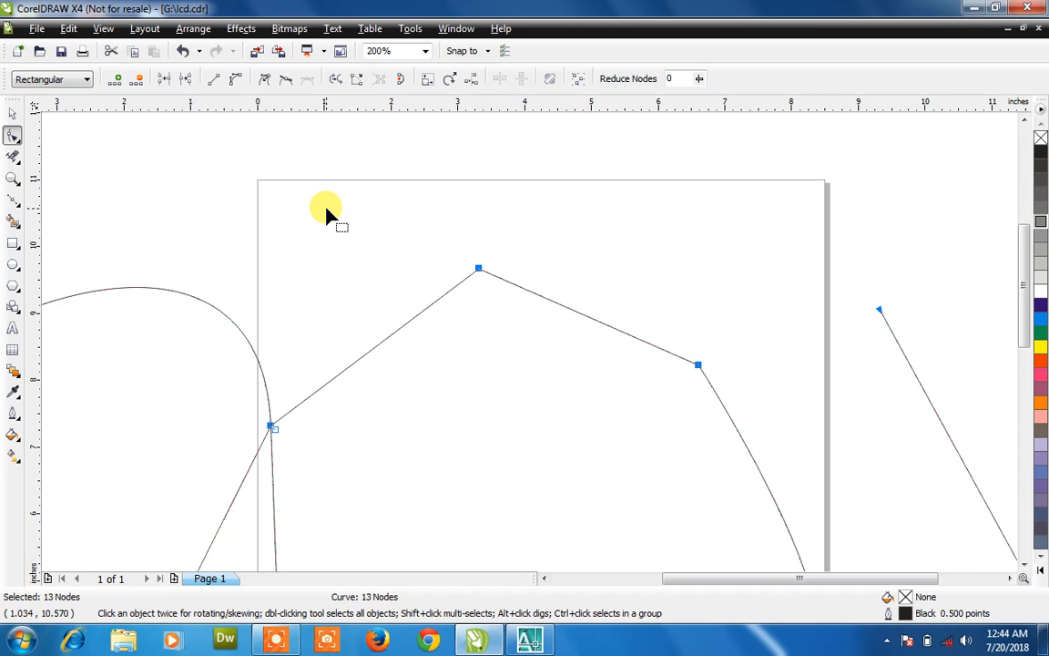
key(Delete)
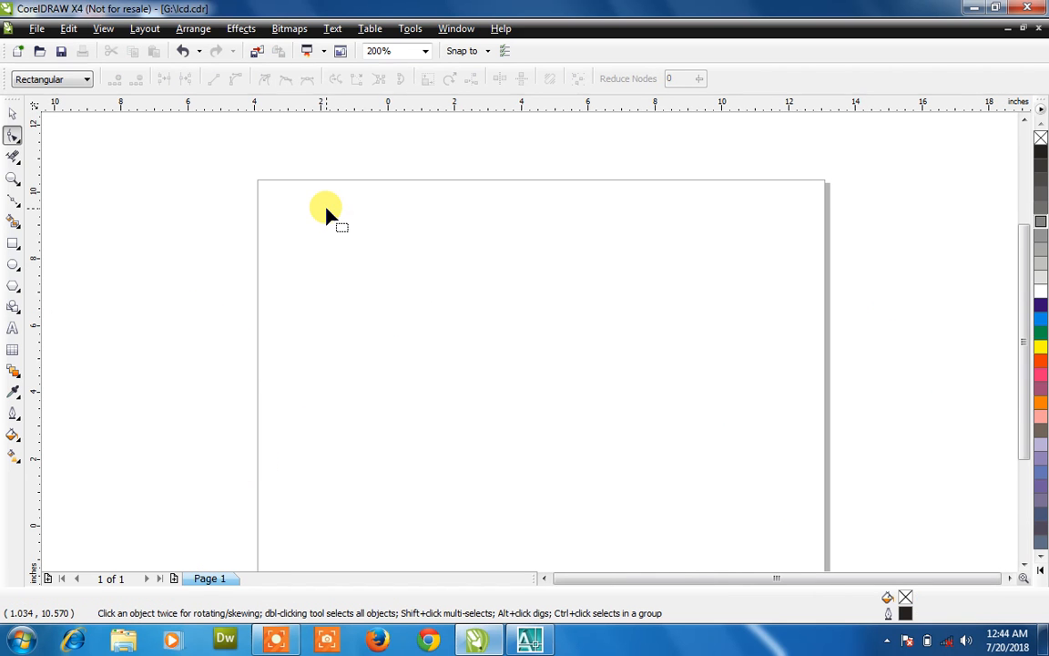
key(F3)
- Draw a winding Artistic Media preset stroke with 0.5-inch width down the page
click(17, 202)
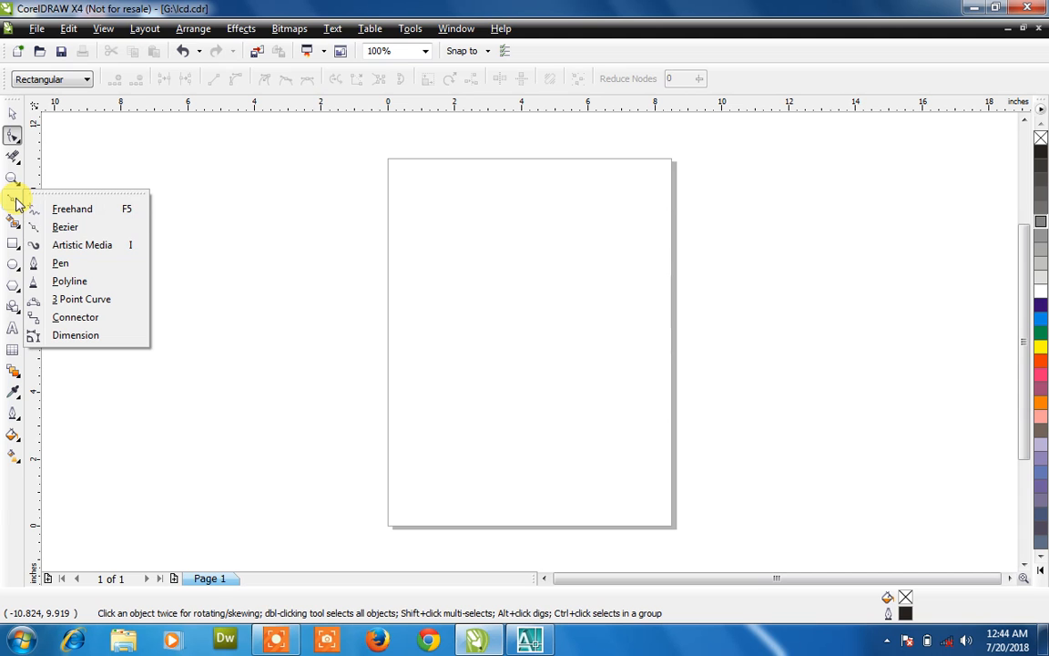
click(77, 246)
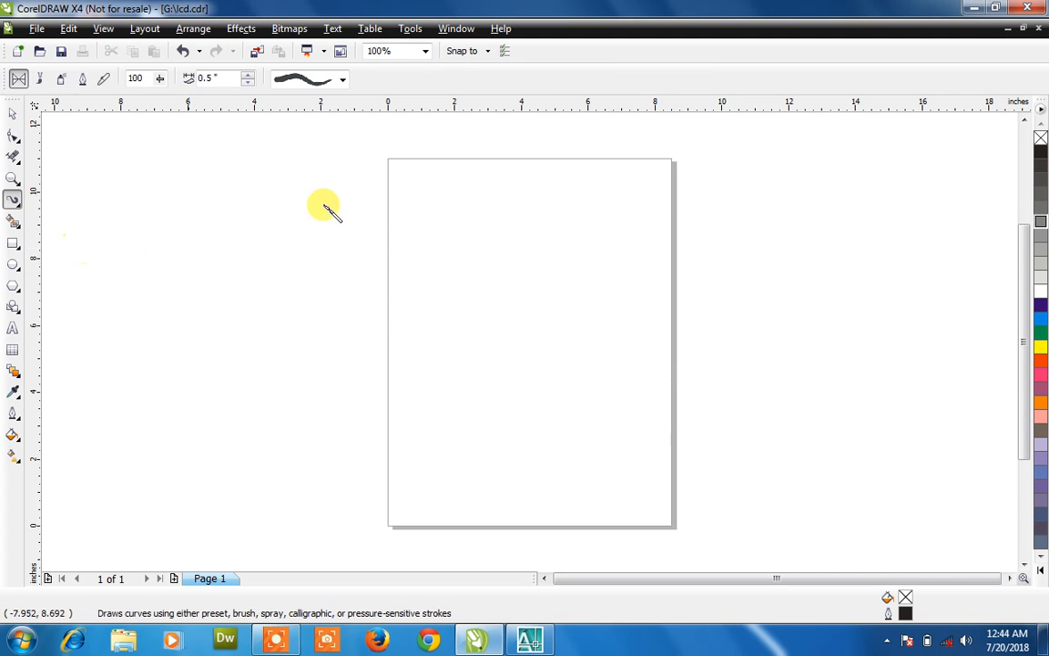
mouse_move(441, 215)
mouse_down()
mouse_move(499, 207)
mouse_move(535, 350)
mouse_move(610, 445)
mouse_up()
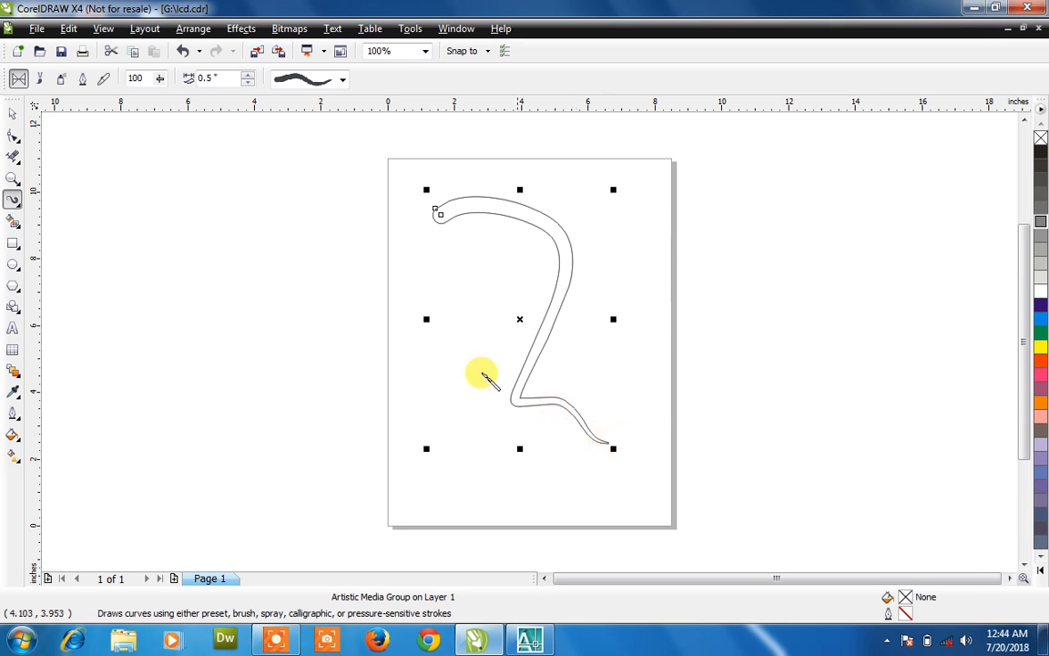
- Apply a round-ended preset to the stroke and draw a second S-shaped stroke across the page's left edge
click(341, 80)
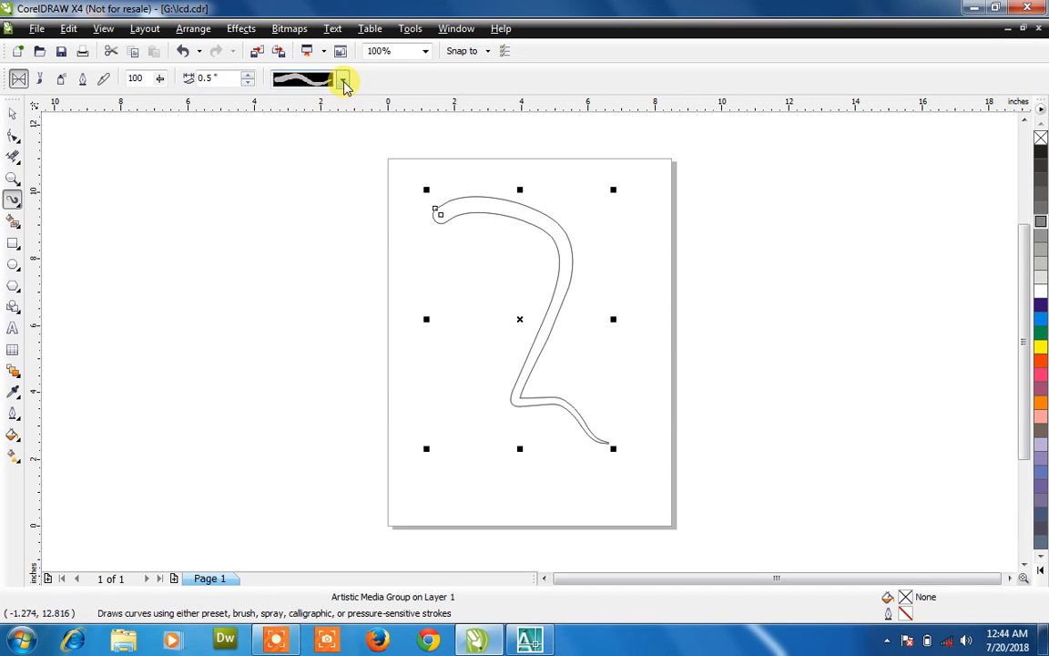
click(326, 303)
mouse_move(370, 274)
mouse_down()
mouse_move(263, 376)
mouse_move(421, 389)
mouse_move(372, 470)
mouse_up()
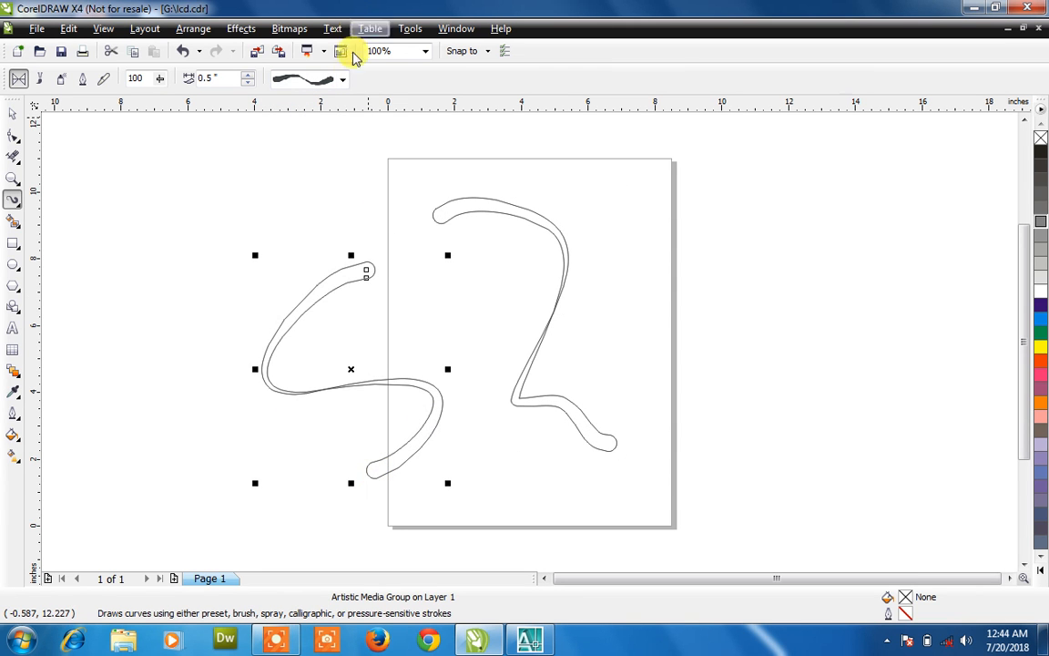
- Apply a square-ended preset to the S-shaped stroke and draw three more Artistic Media strokes around the page's right side
click(342, 79)
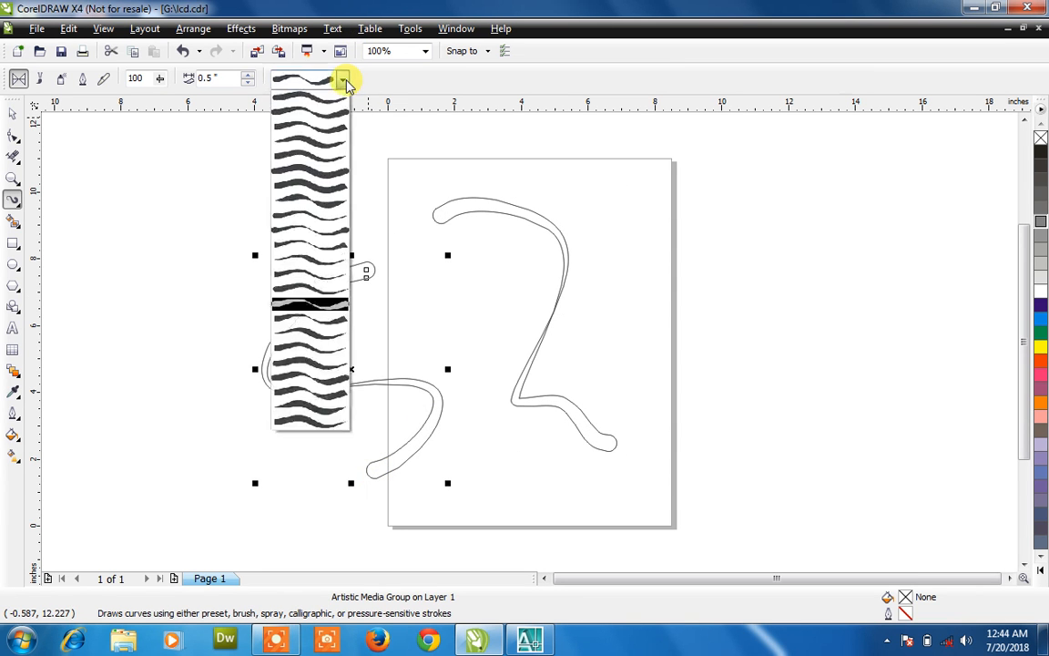
click(342, 134)
mouse_move(885, 371)
mouse_down()
mouse_move(816, 363)
mouse_move(793, 225)
mouse_up()
mouse_move(696, 368)
mouse_down()
mouse_move(783, 306)
mouse_move(682, 526)
mouse_move(653, 493)
mouse_move(638, 519)
mouse_move(579, 523)
mouse_up()
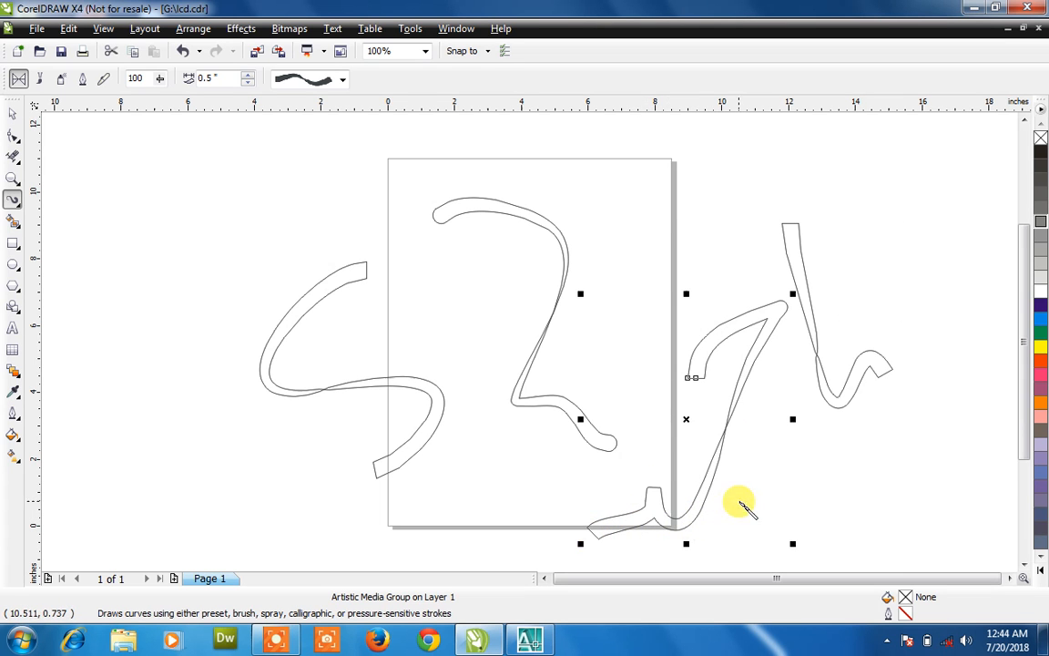
drag(734, 496, 773, 490)
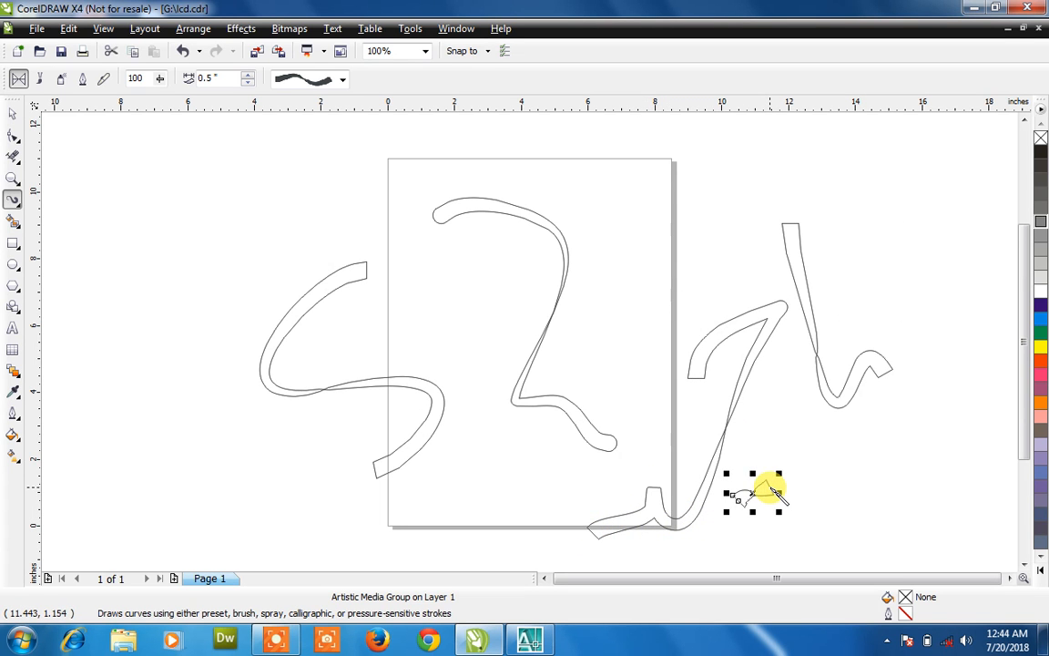
- Delete all the Artistic Media strokes from the drawing
key(ctrl+a)
key(Delete)
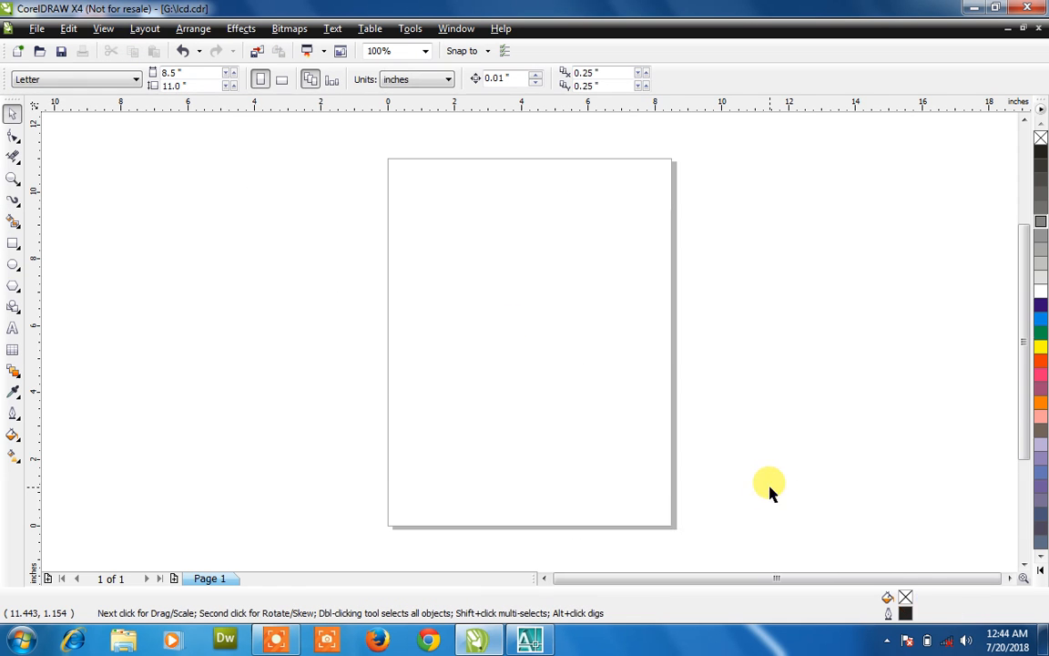
scroll(339, 196, up, 4)
scroll(330, 191, down, 4)
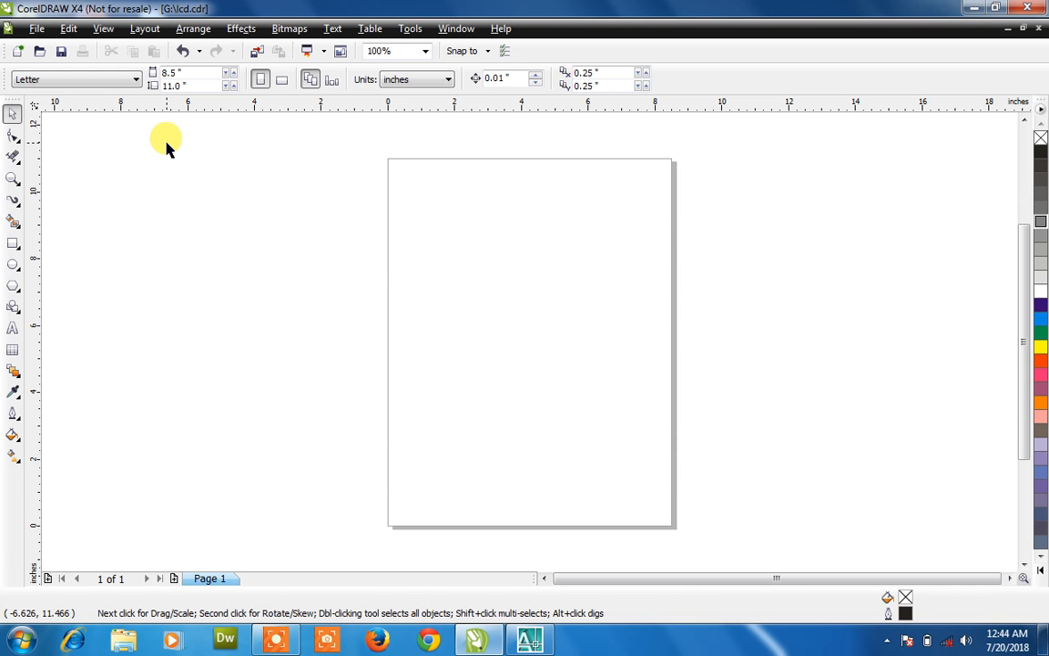
- Draw several straight and curved Artistic Media brush strokes across the page using the blue arrow brush at 0.5-inch width
click(16, 201)
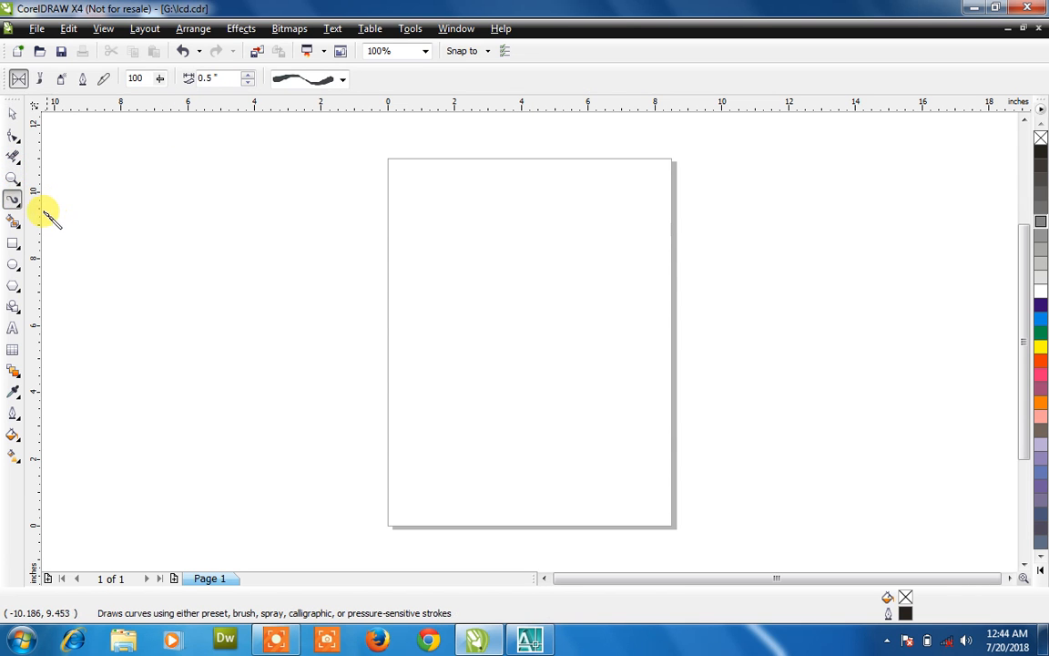
click(18, 206)
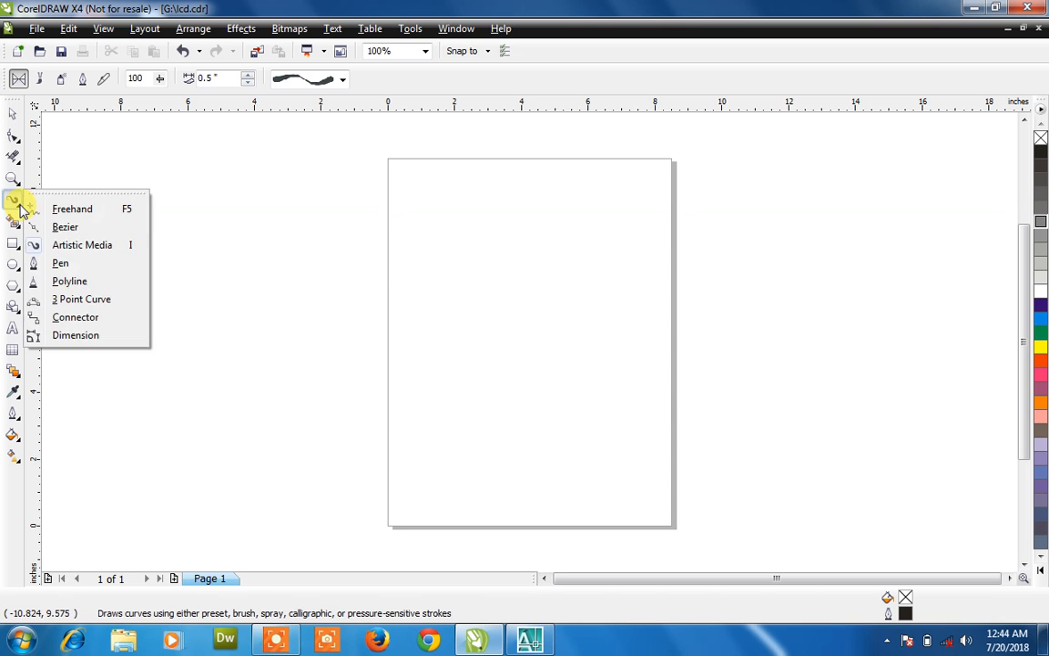
click(64, 244)
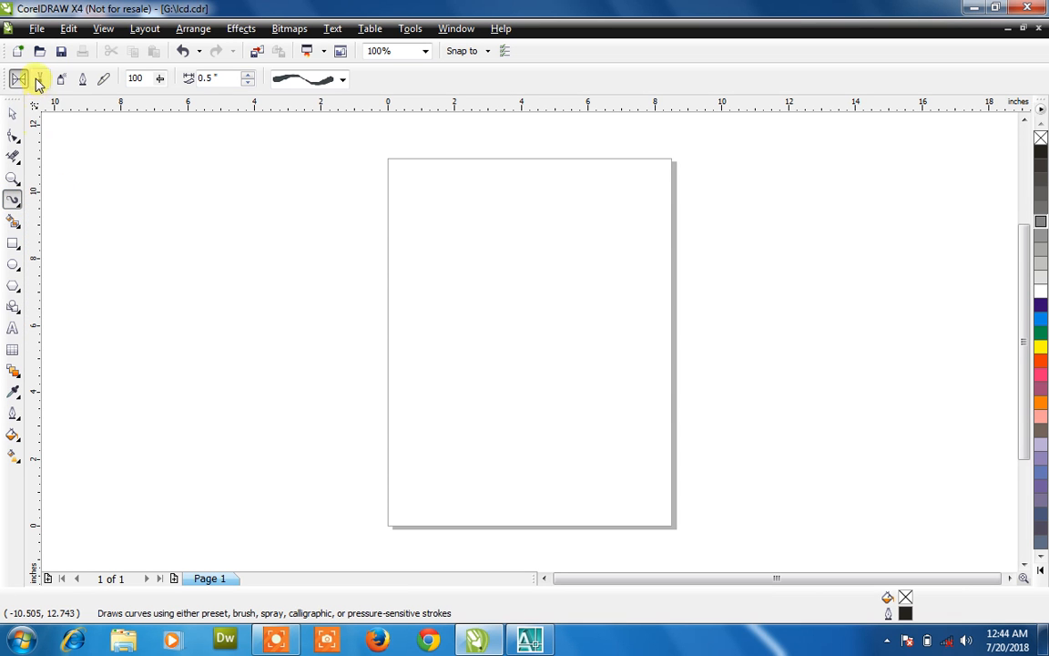
click(39, 80)
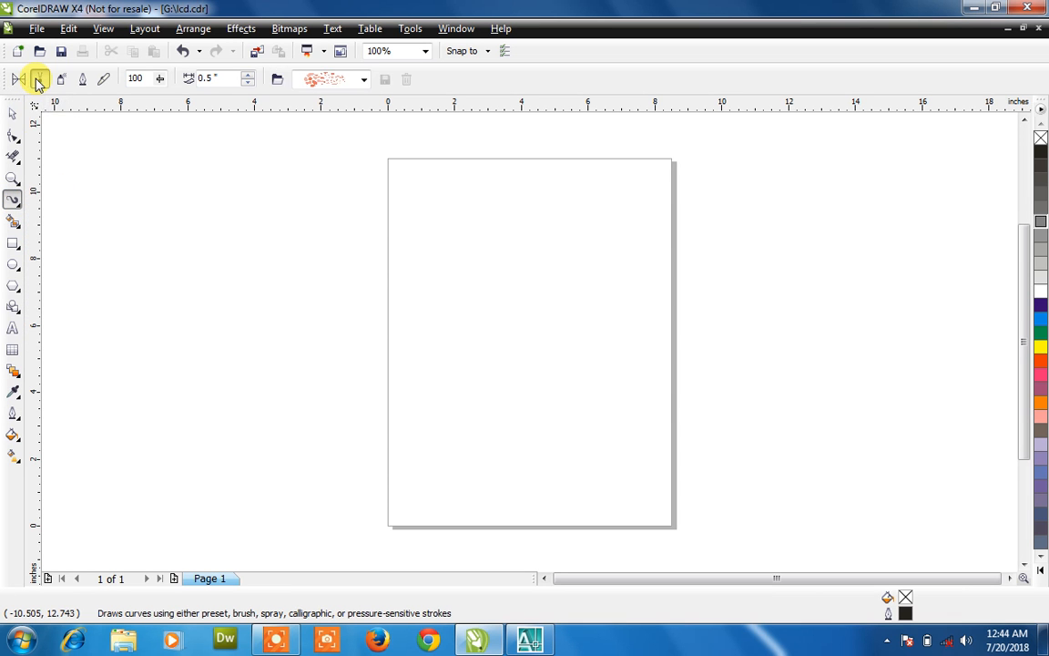
click(364, 80)
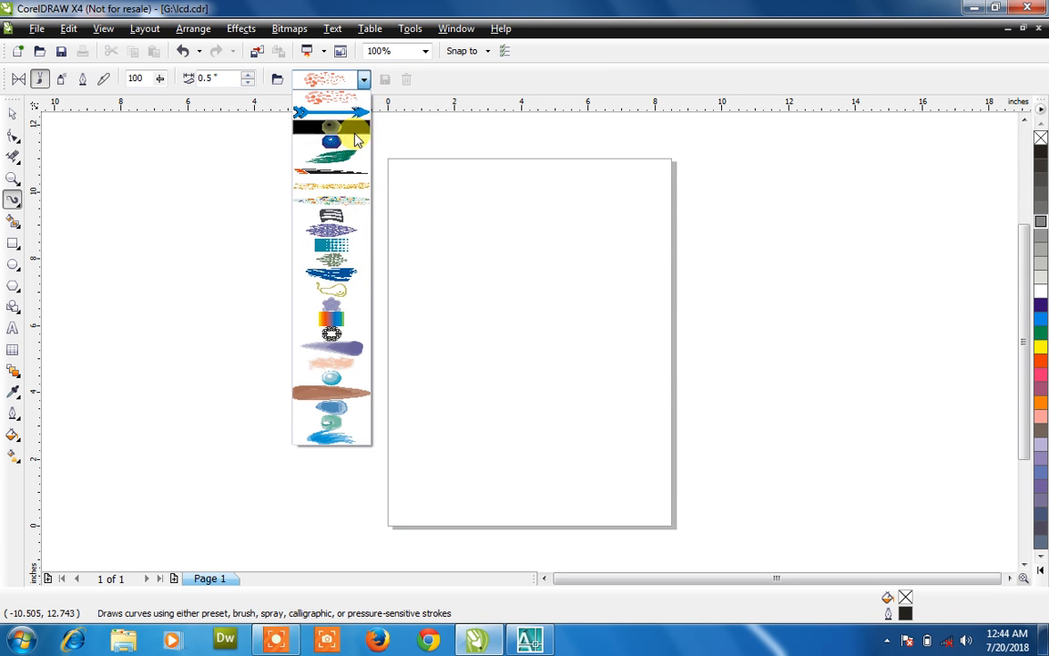
click(357, 112)
mouse_move(419, 217)
mouse_down()
mouse_move(521, 244)
mouse_move(522, 381)
mouse_move(574, 355)
mouse_up()
mouse_move(421, 382)
mouse_down()
mouse_move(440, 520)
mouse_move(465, 365)
mouse_up()
mouse_move(439, 301)
mouse_down()
mouse_move(604, 216)
mouse_move(669, 252)
mouse_up()
drag(627, 300, 510, 324)
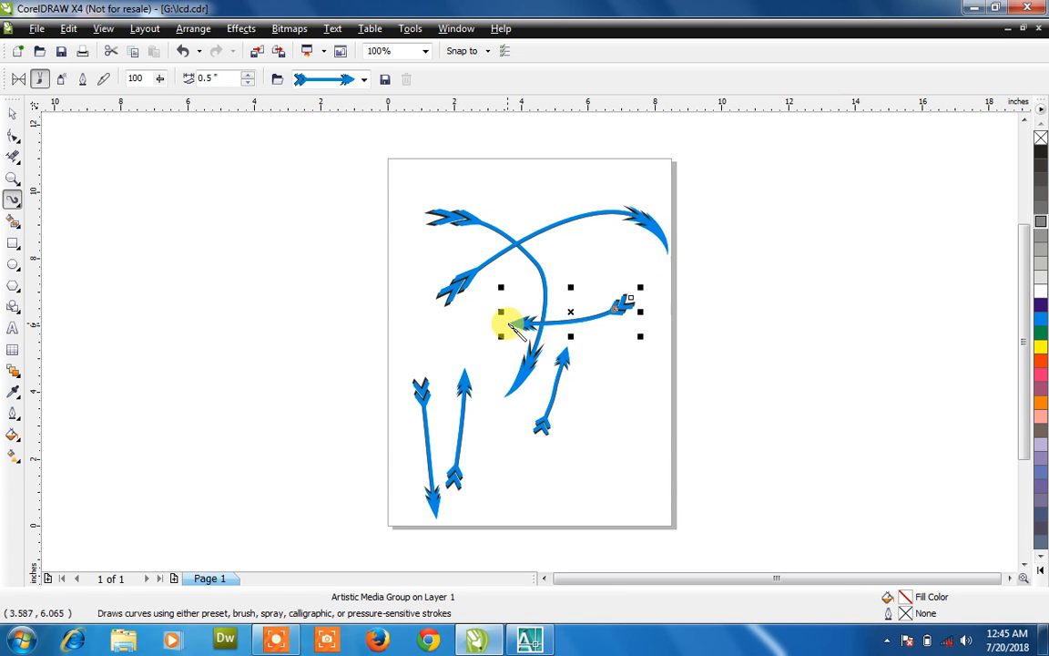
- Delete all the blue arrow strokes from the page
key(ctrl+a)
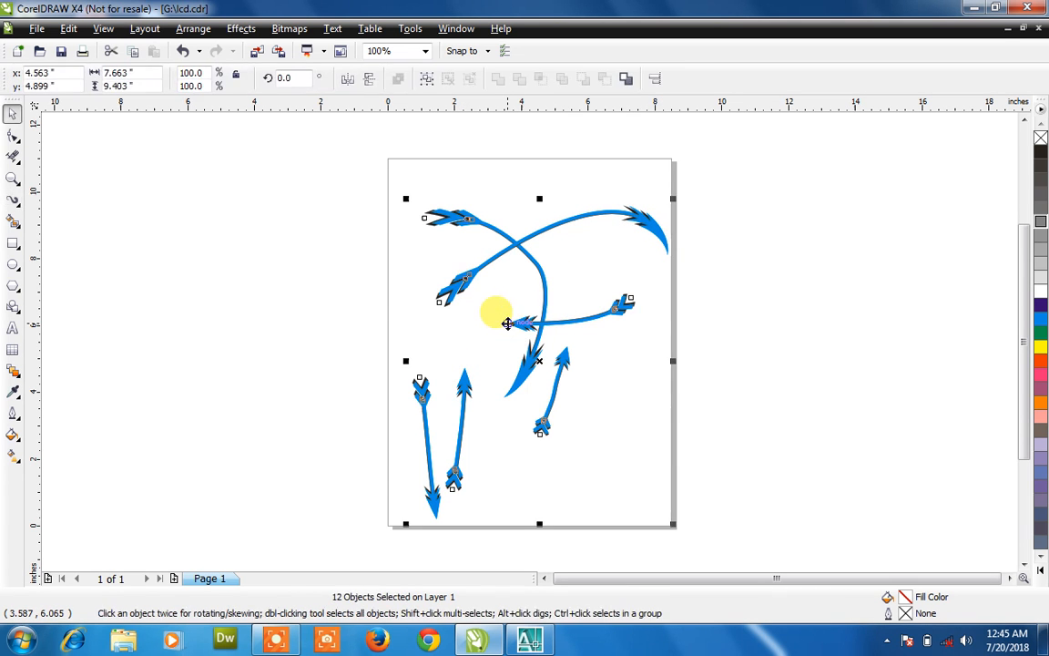
key(Delete)
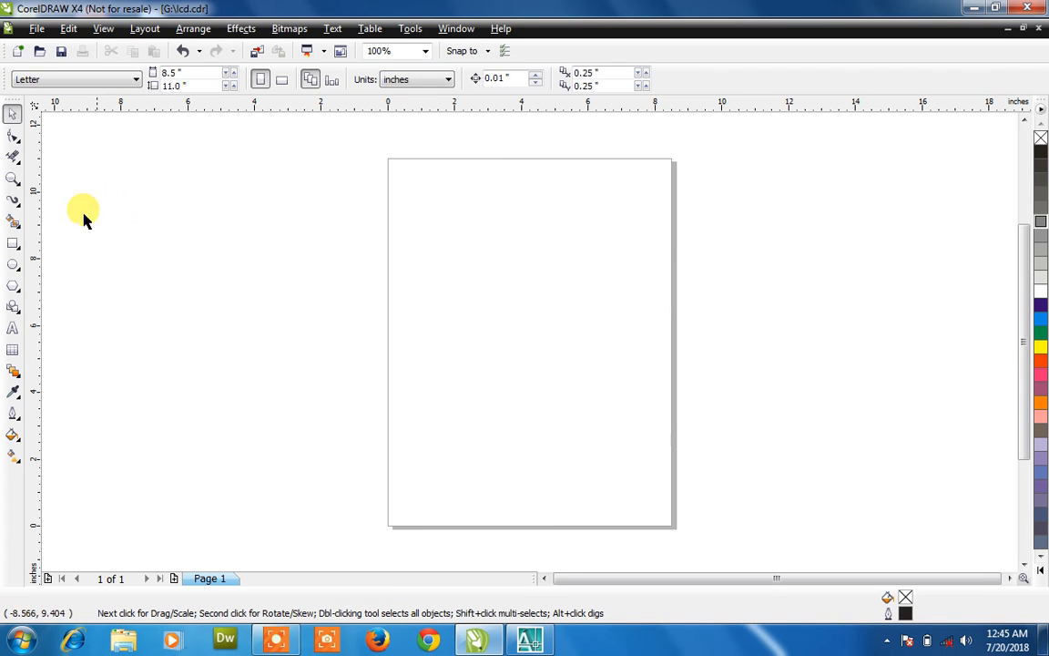
- Spray two roughly vertical columns of party hats down the page with the Artistic Media sprayer
click(16, 201)
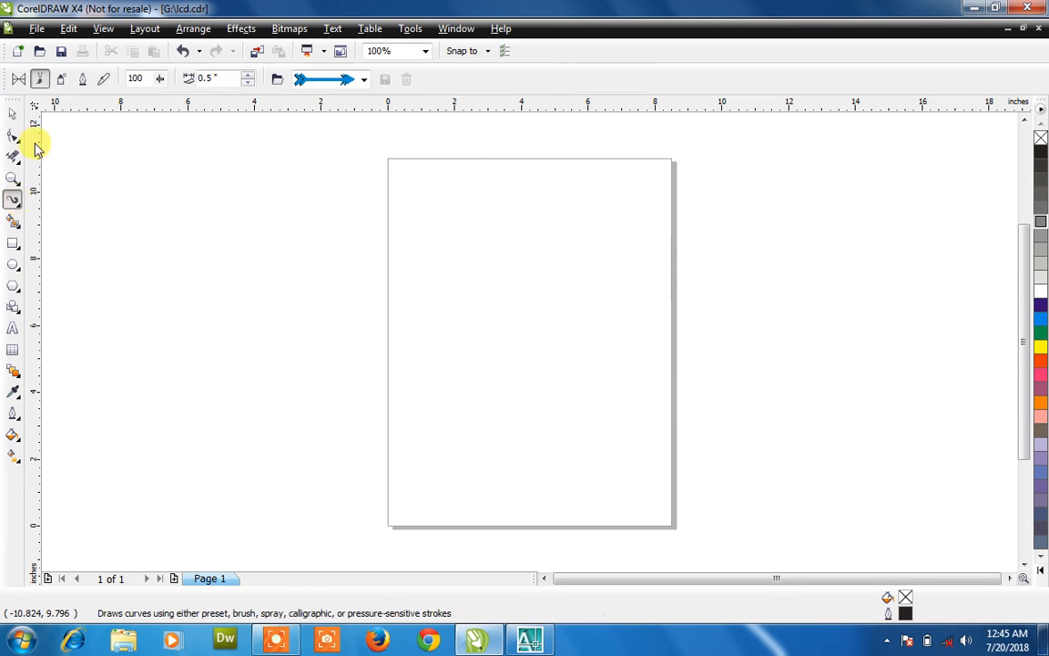
click(60, 83)
click(365, 82)
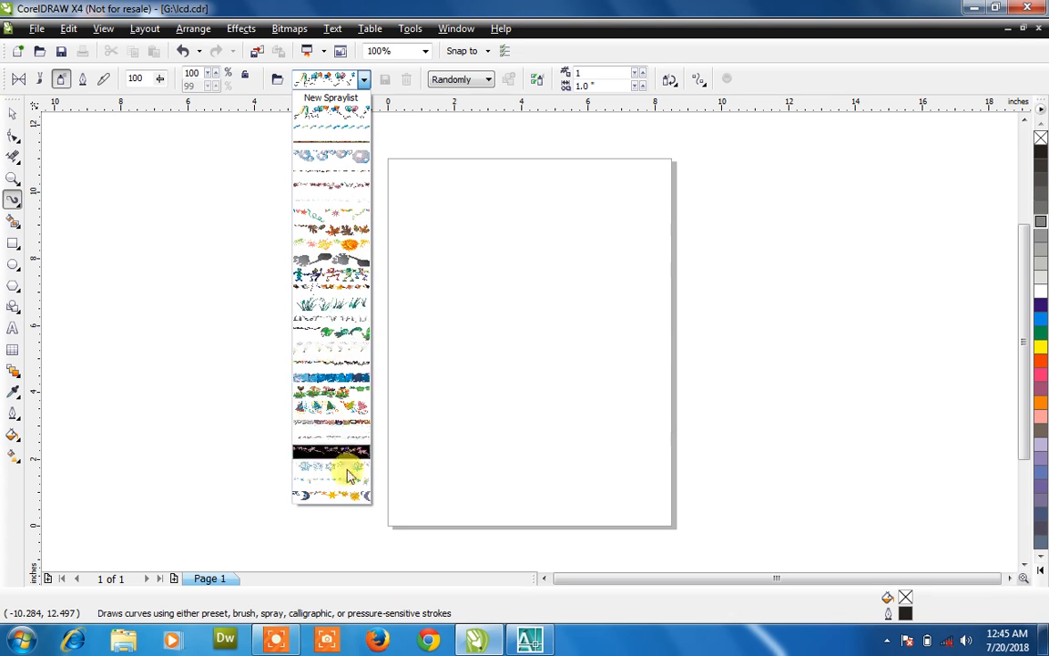
click(345, 403)
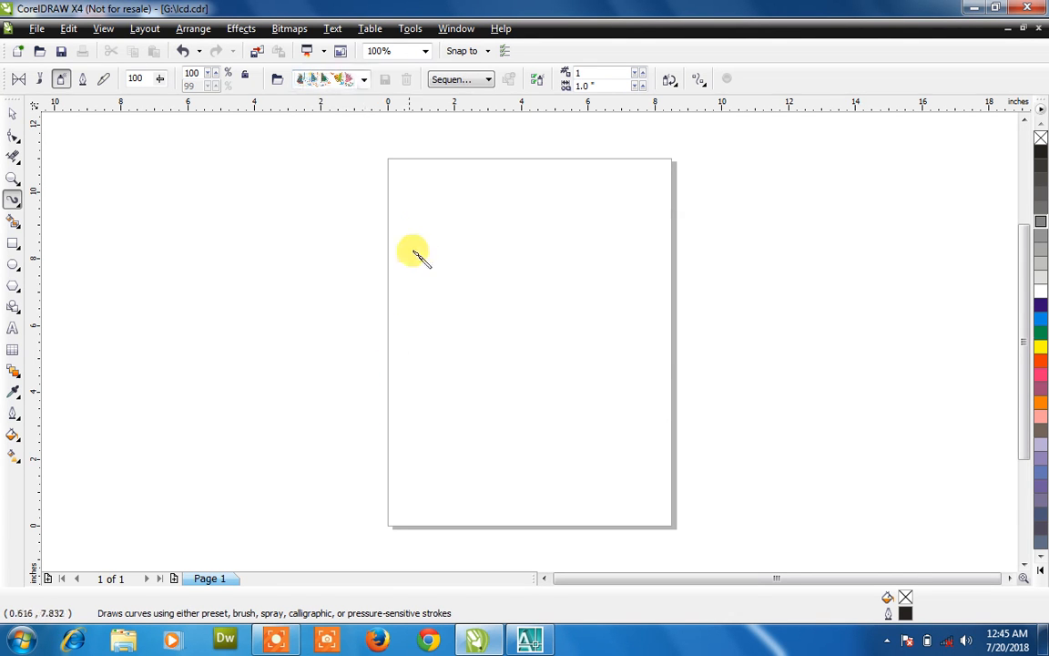
drag(416, 223, 437, 442)
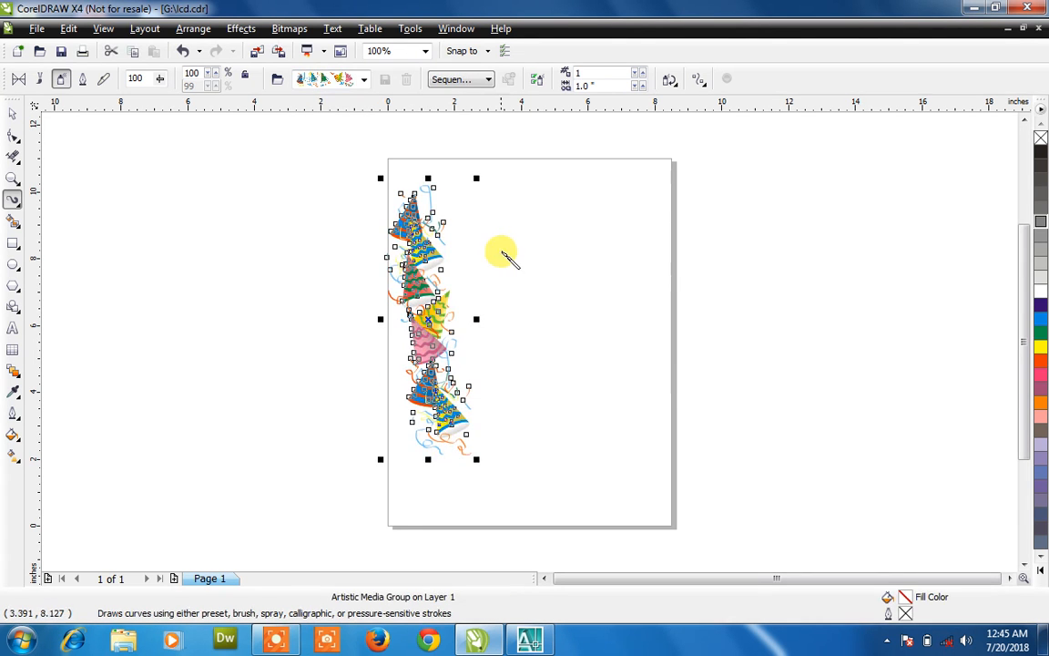
drag(489, 229, 509, 378)
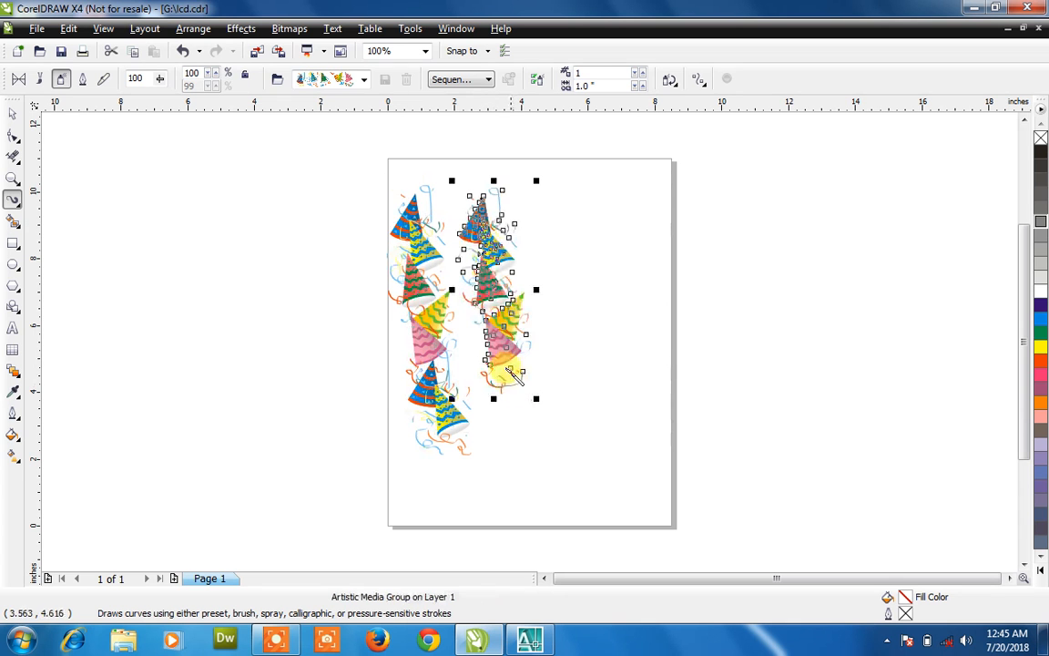
- Apply the wrapped-candy spraylist to the second hat column and spray another candy stroke beside it
click(363, 80)
click(352, 166)
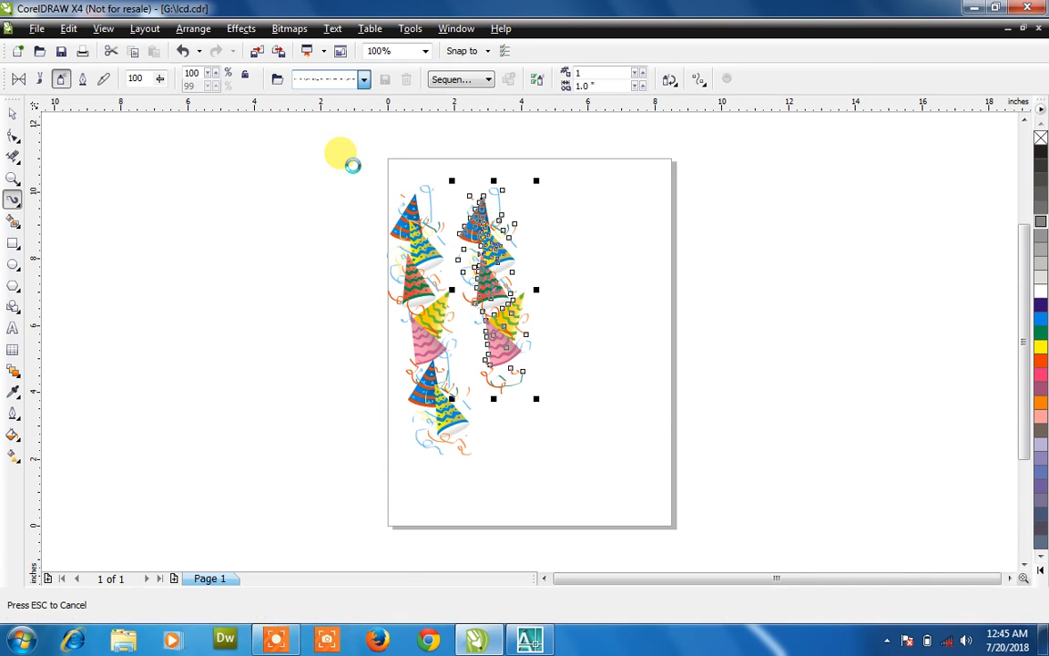
mouse_move(581, 198)
mouse_down()
mouse_move(558, 398)
mouse_move(520, 403)
mouse_move(596, 318)
mouse_up()
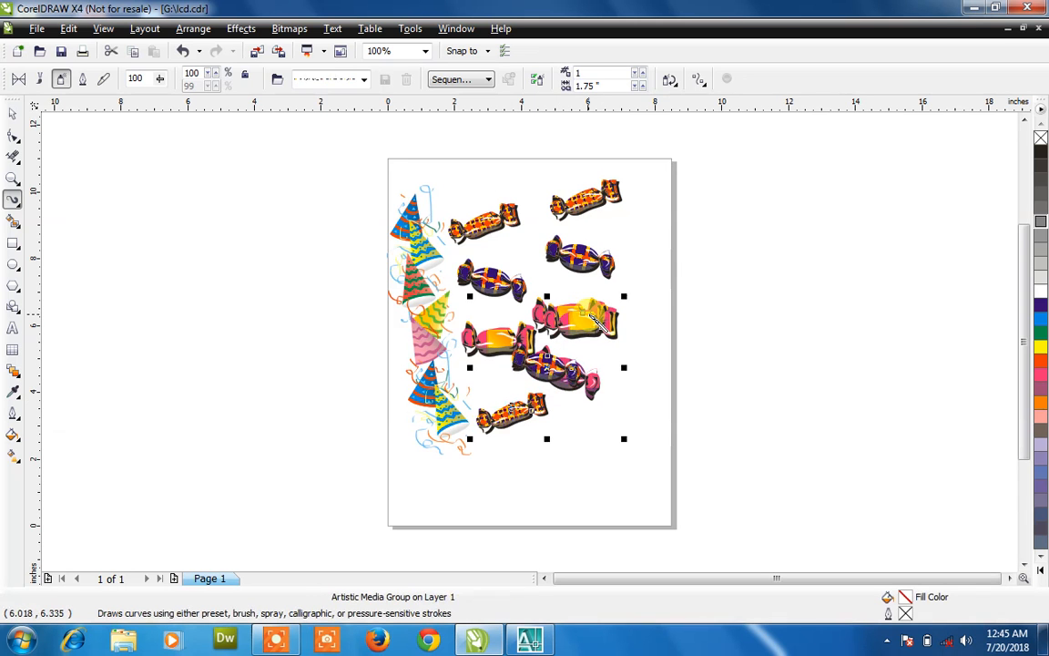
- Delete all the sprayed hats and candies from the page
key(ctrl+a)
key(Delete)
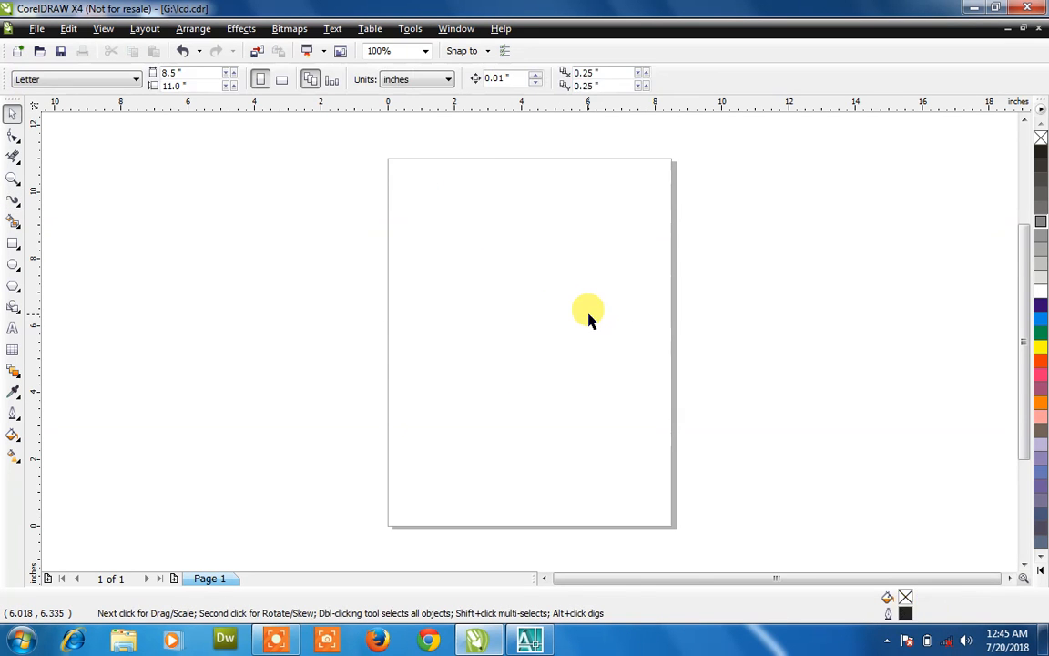
- Draw two curved Artistic Media strokes in Calligraphic mode with 0.5-inch width and a 0.0° angle
scroll(589, 315, up, 1)
click(11, 201)
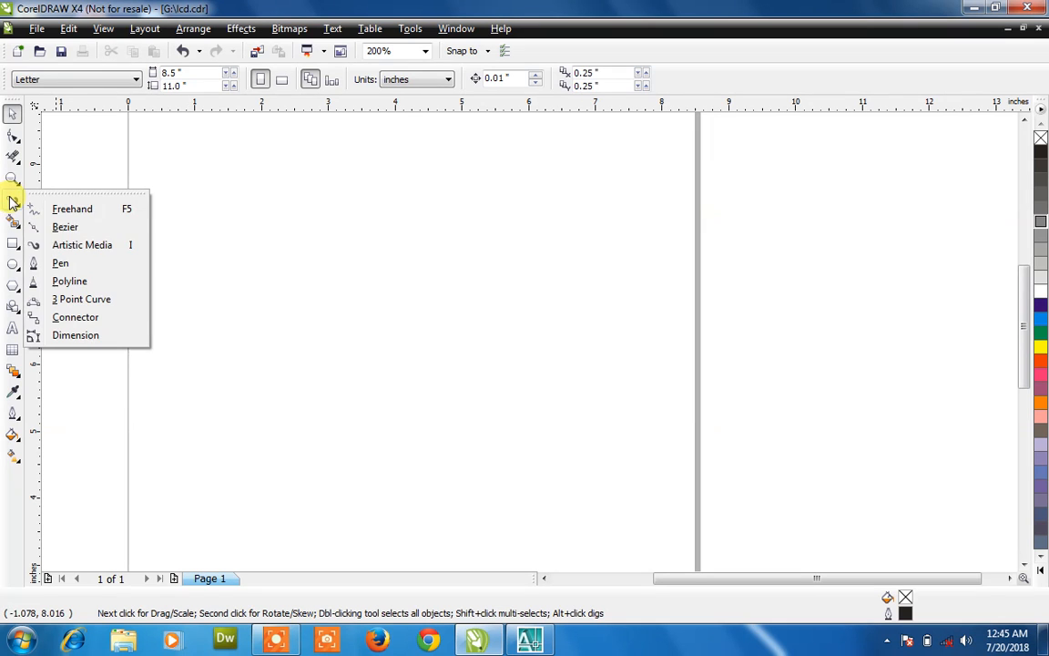
click(73, 246)
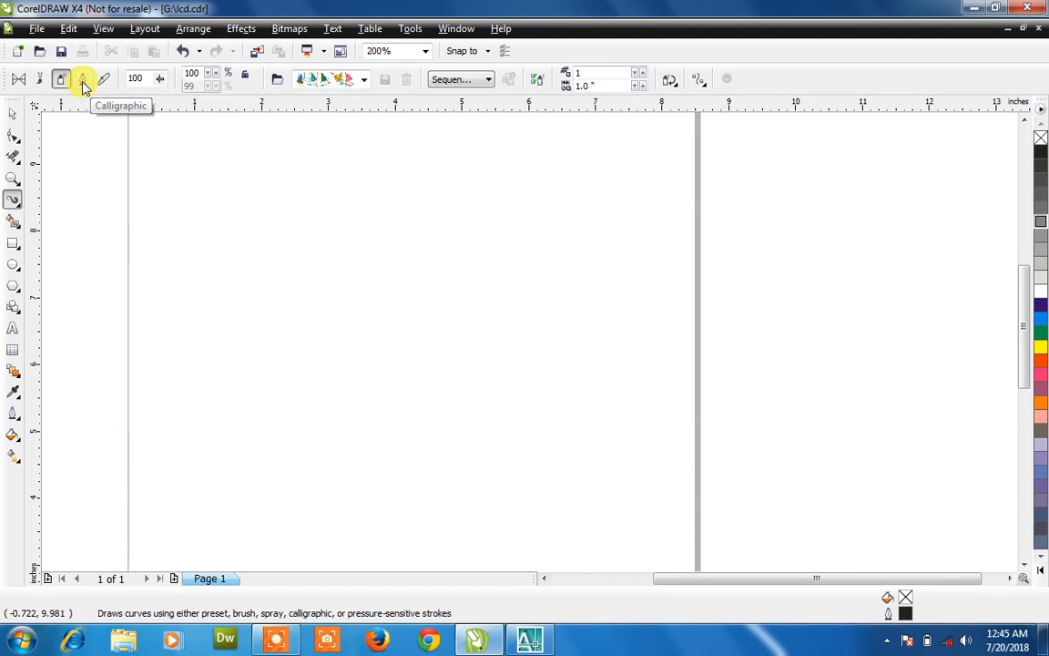
click(82, 80)
drag(273, 175, 369, 434)
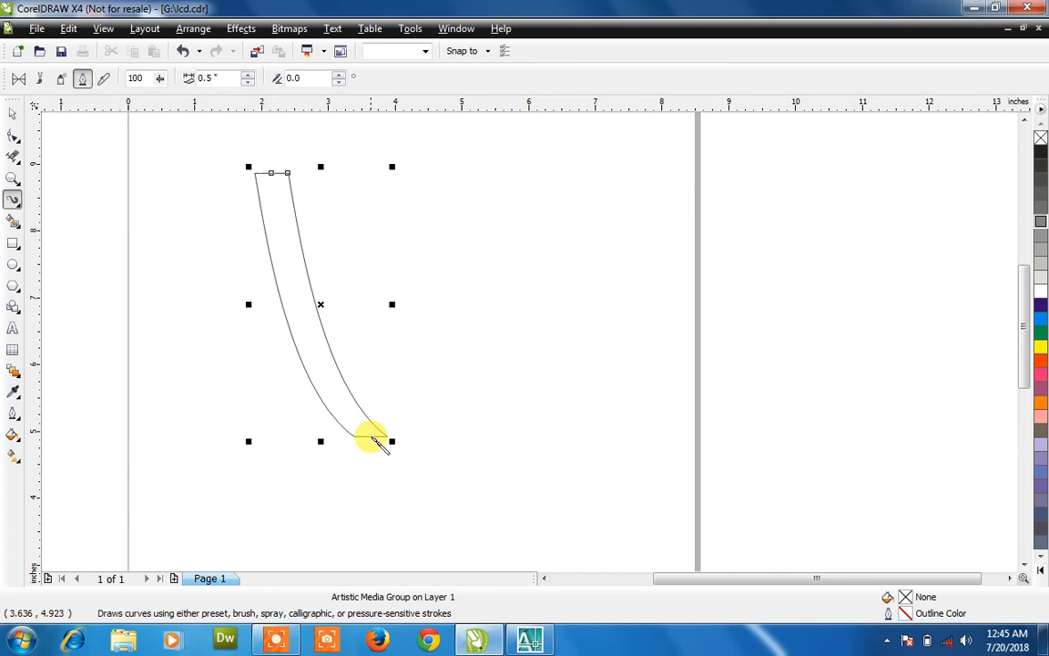
drag(399, 238, 546, 412)
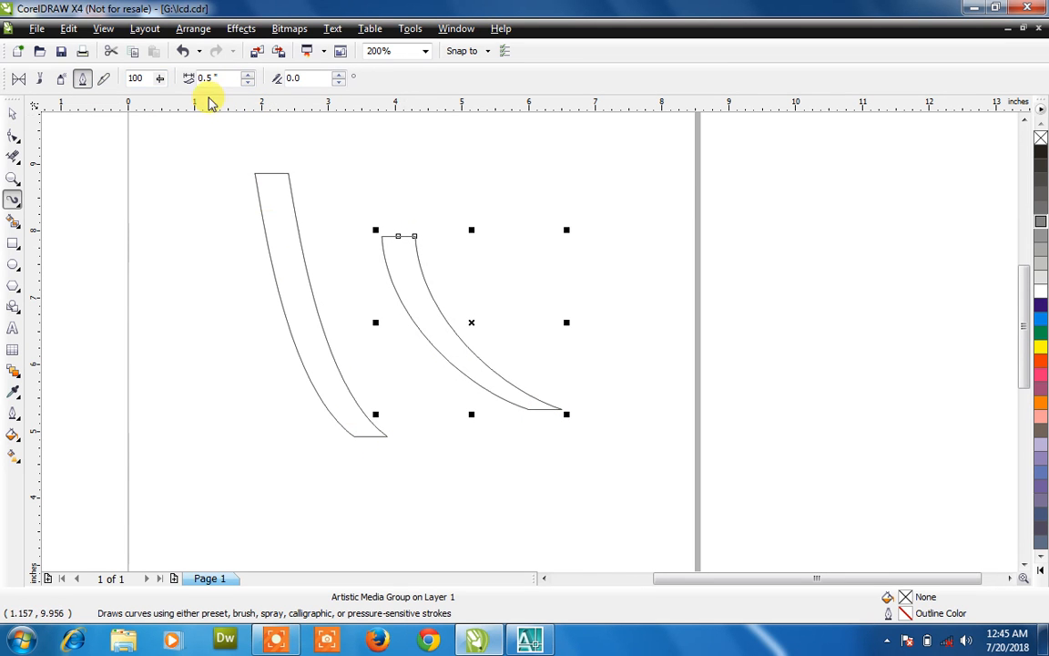
- Draw a bent pressure-sensitive stroke with 0.5-inch width near the page's left edge, and return Artistic Media to Preset mode
click(107, 84)
drag(178, 172, 215, 374)
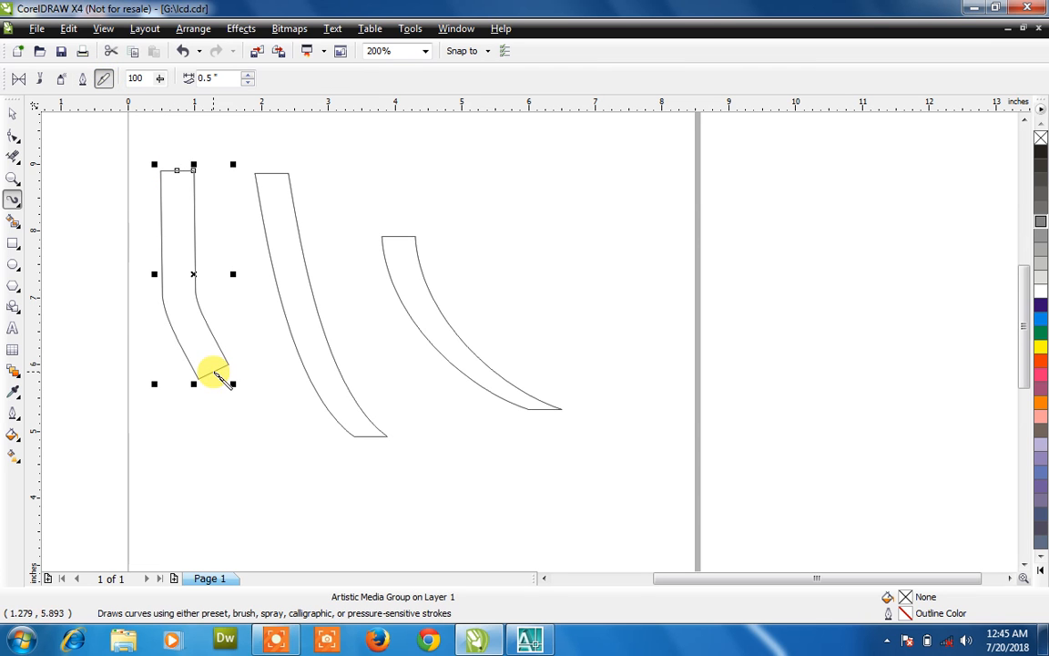
click(80, 78)
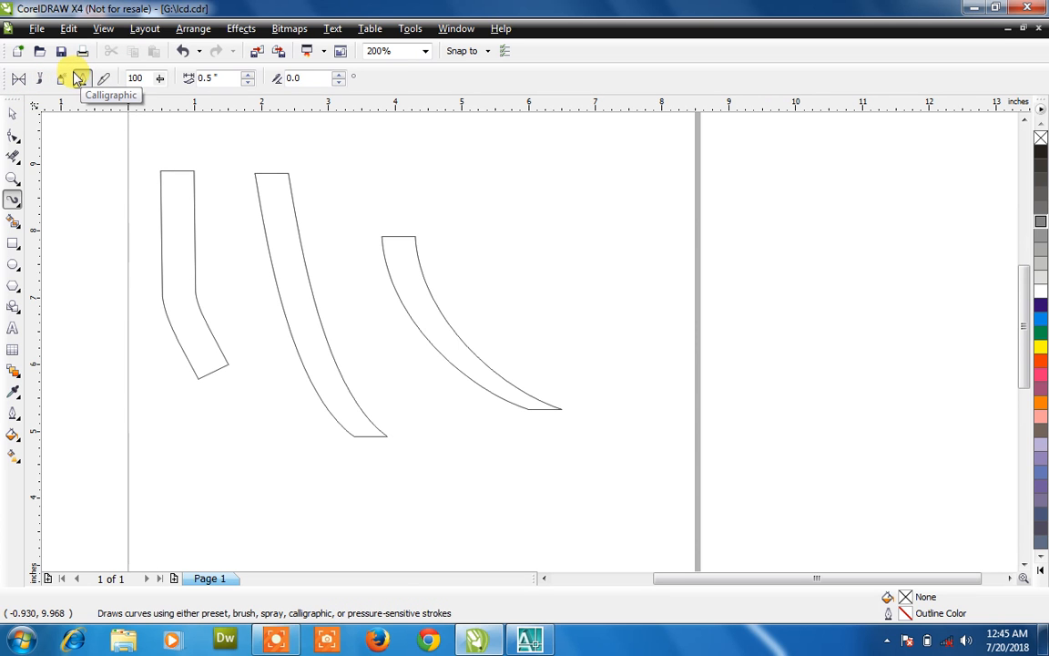
click(18, 79)
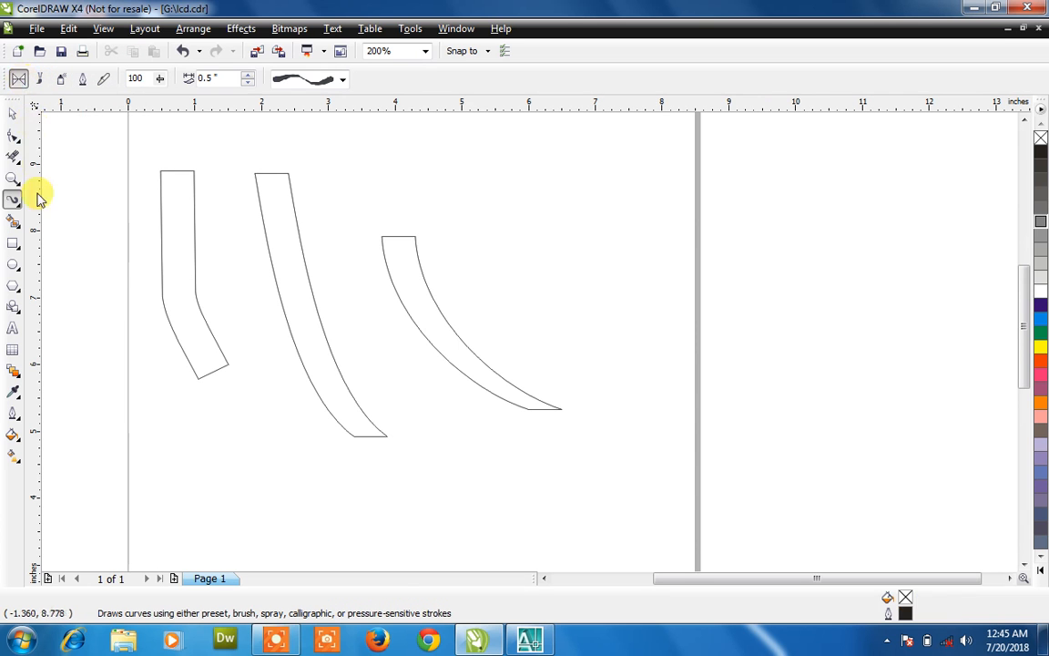
- Draw an open Pen tool path around the page's right edge, with three straight segments followed by a winding curve
click(15, 208)
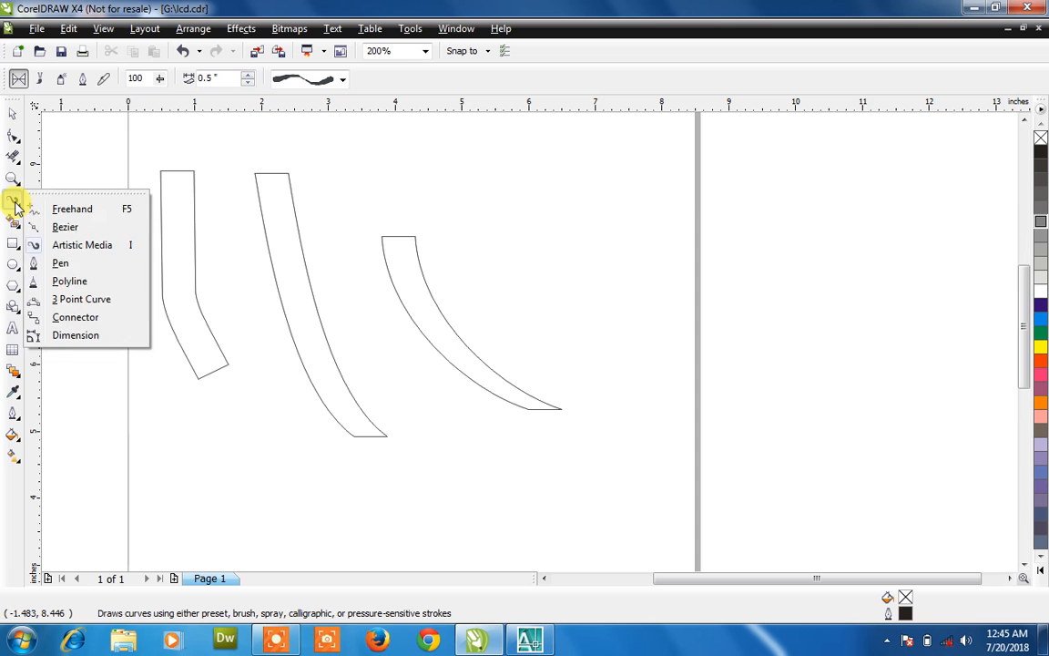
click(73, 270)
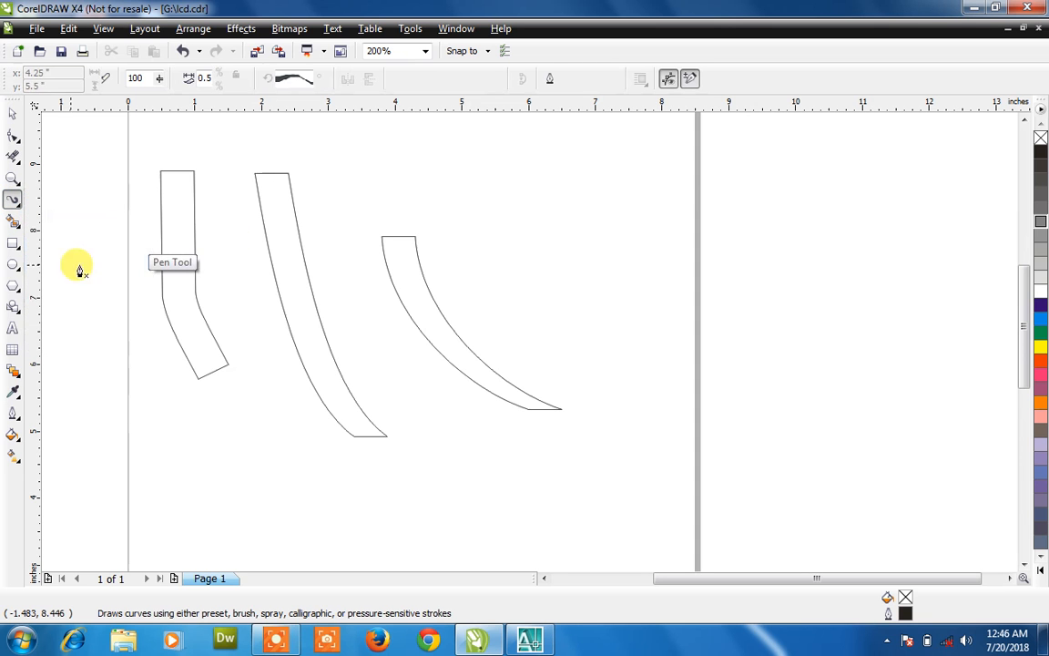
click(655, 152)
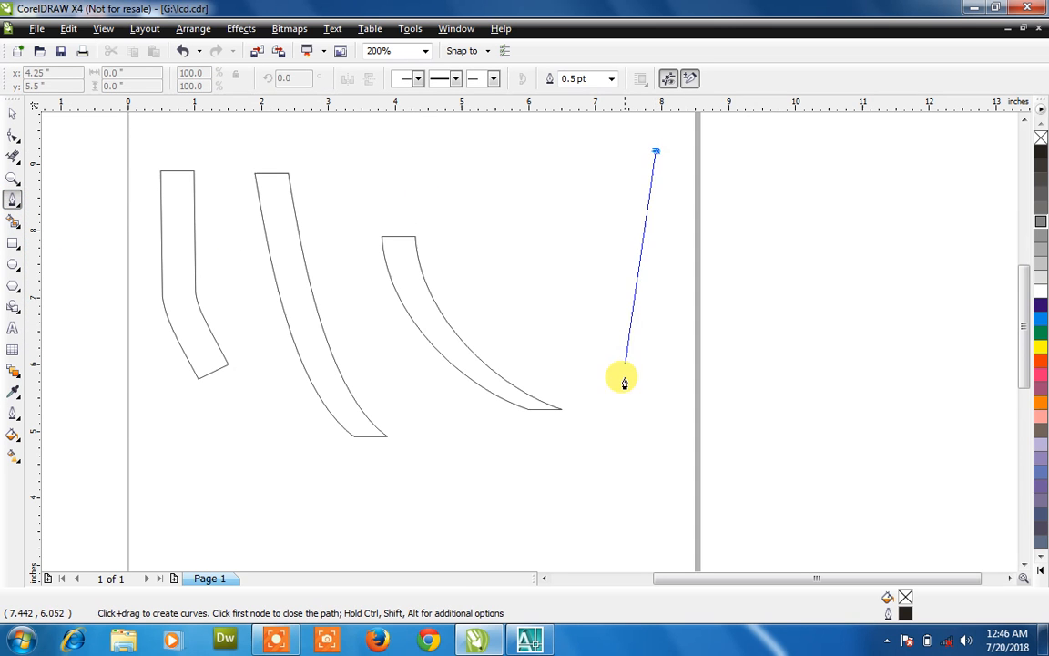
click(619, 460)
click(814, 454)
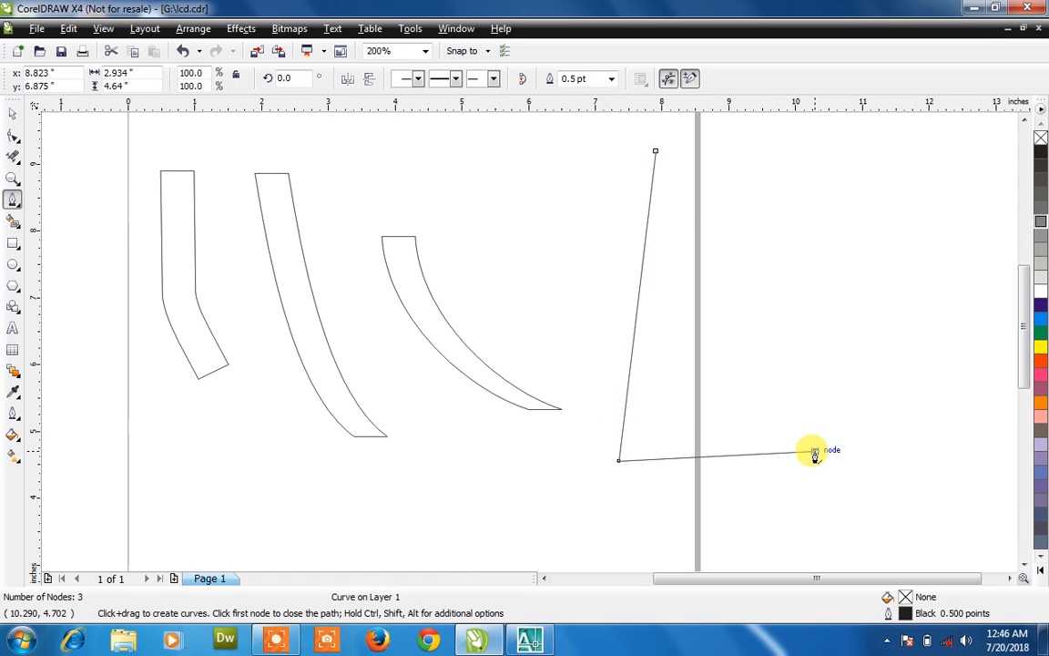
click(848, 173)
drag(732, 225, 726, 329)
drag(645, 346, 581, 218)
click(553, 213)
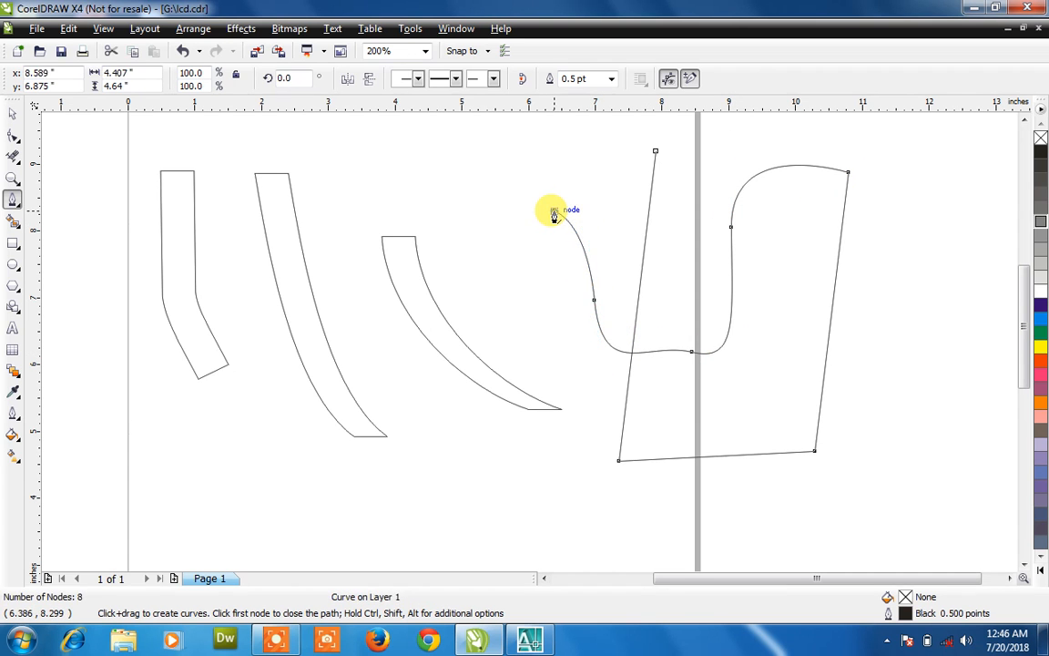
- Delete the pen path and all the remaining Artistic Media strokes
key(F10)
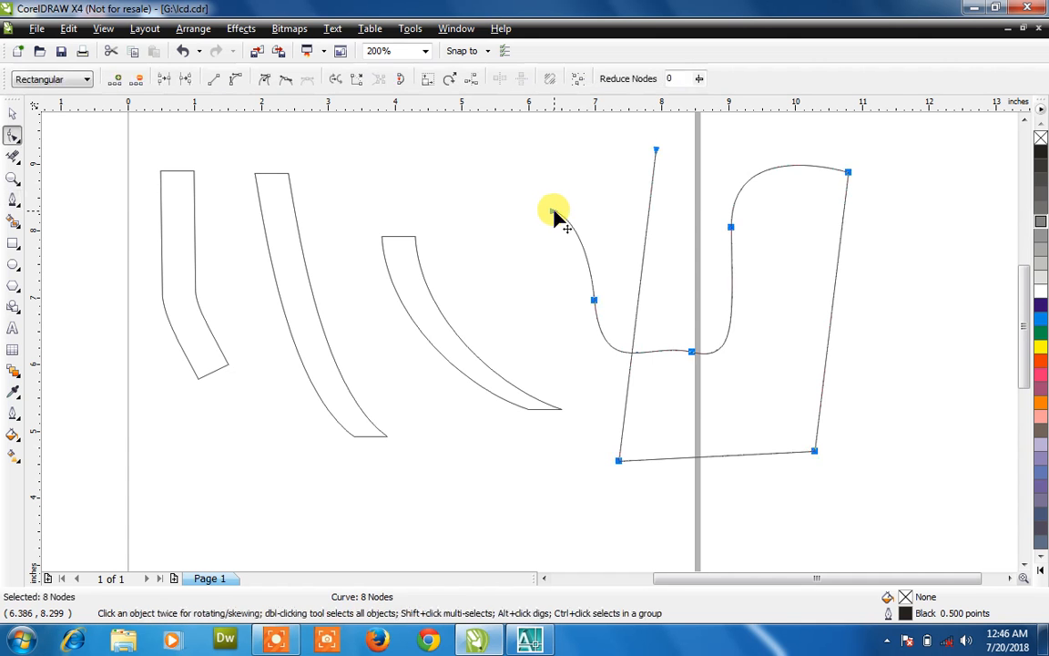
key(Delete)
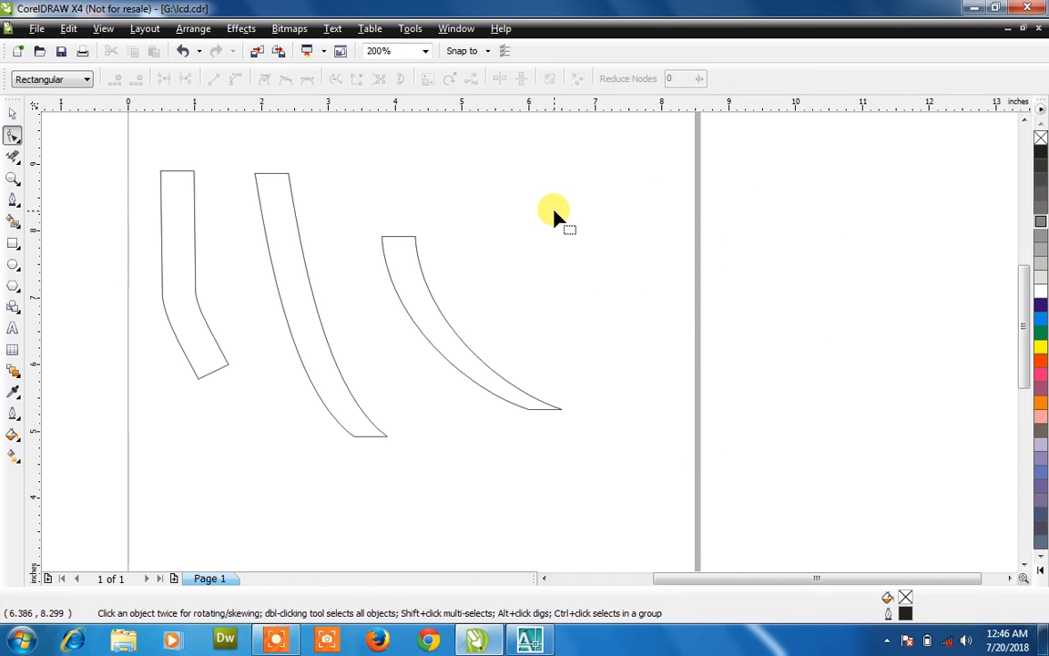
click(13, 116)
key(ctrl+a)
key(Delete)
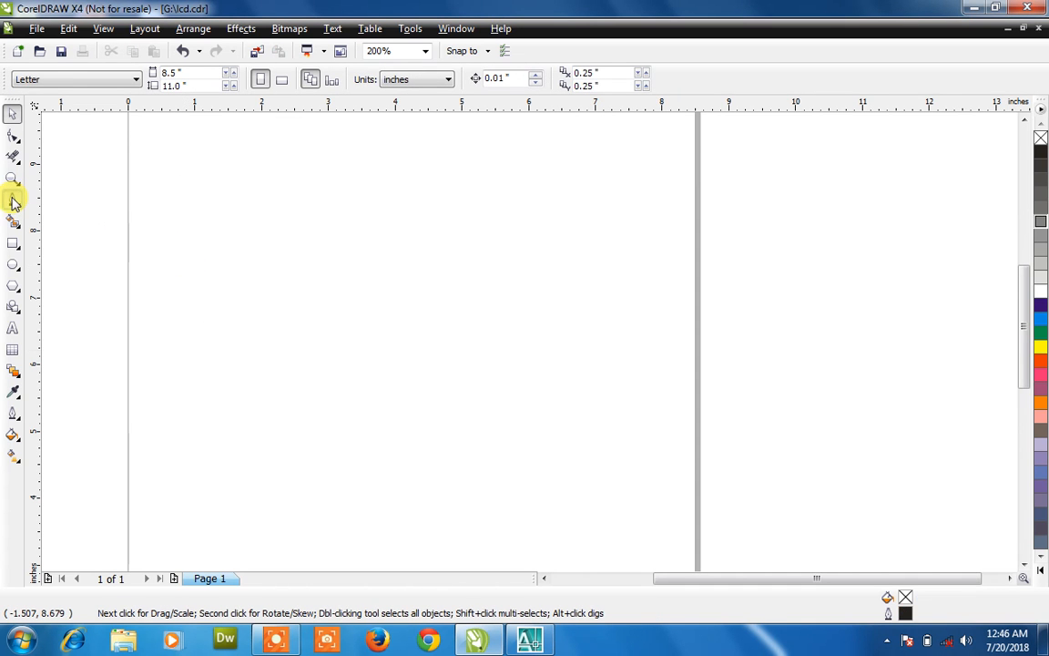
- Try to draw a Polyline path across the page, mixing a curved opening stretch with straight segments
click(14, 201)
mouse_move(12, 222)
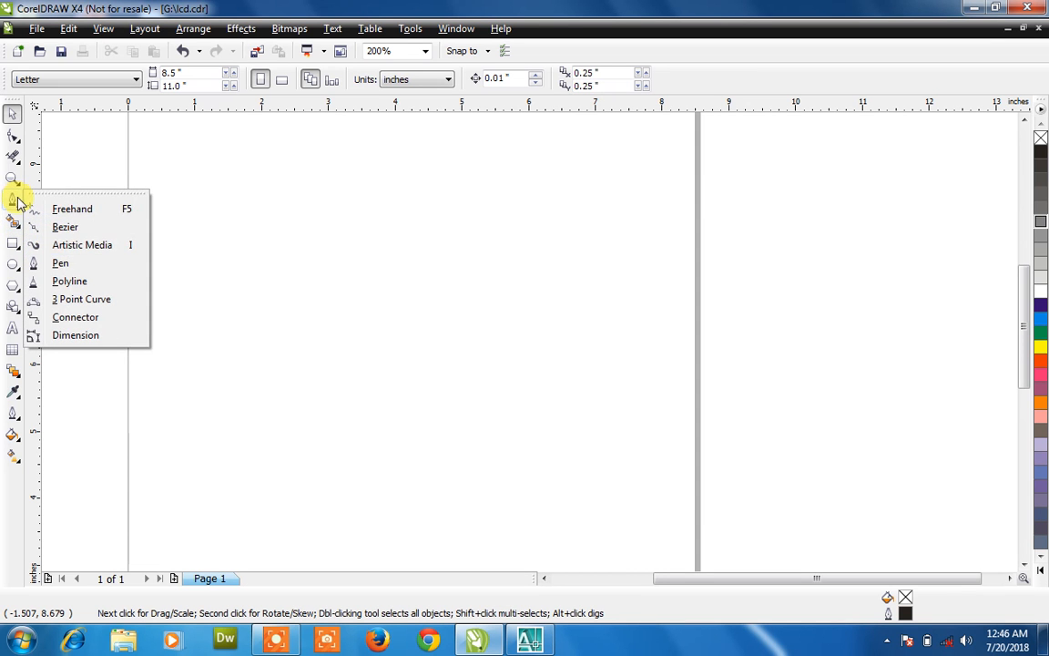
click(73, 285)
mouse_move(211, 267)
mouse_down()
mouse_move(243, 263)
mouse_move(401, 296)
mouse_up()
click(362, 415)
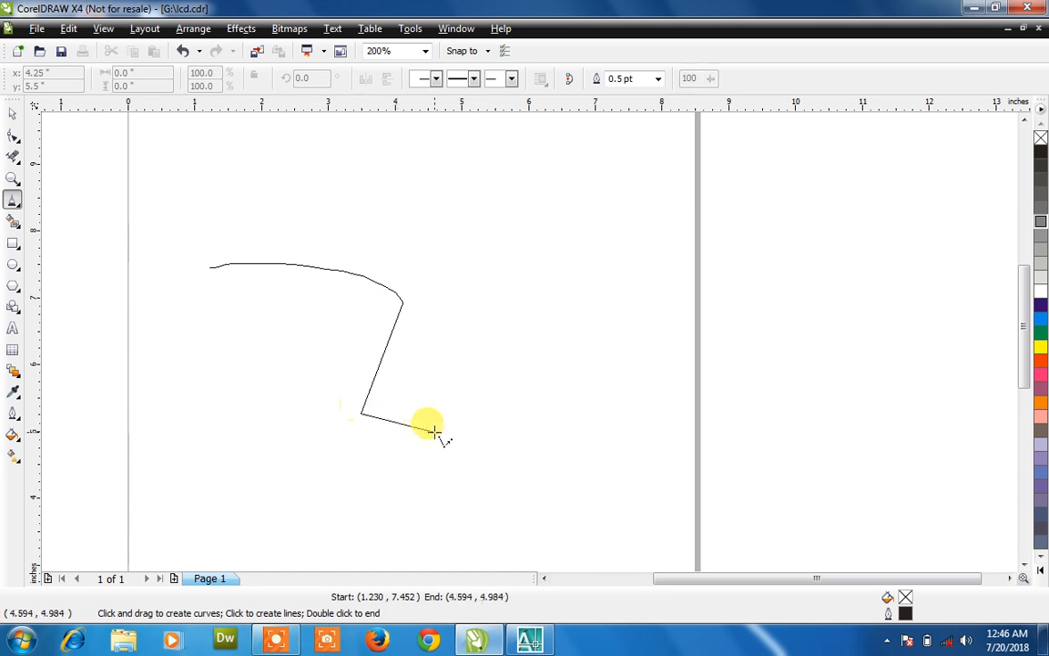
click(434, 431)
click(576, 311)
click(602, 468)
click(435, 502)
click(283, 545)
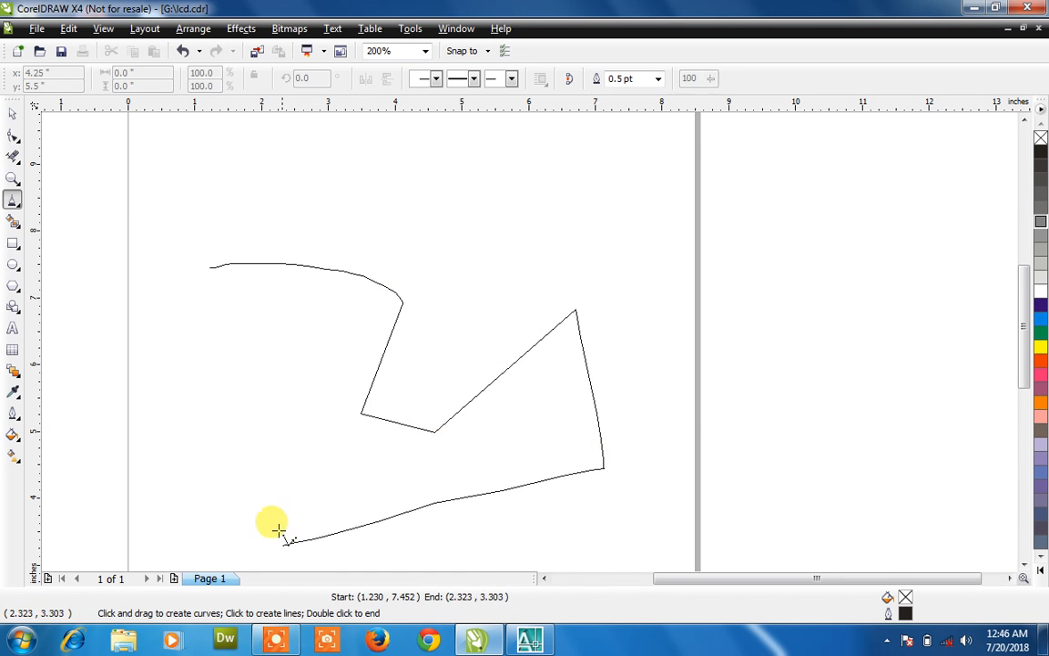
click(213, 218)
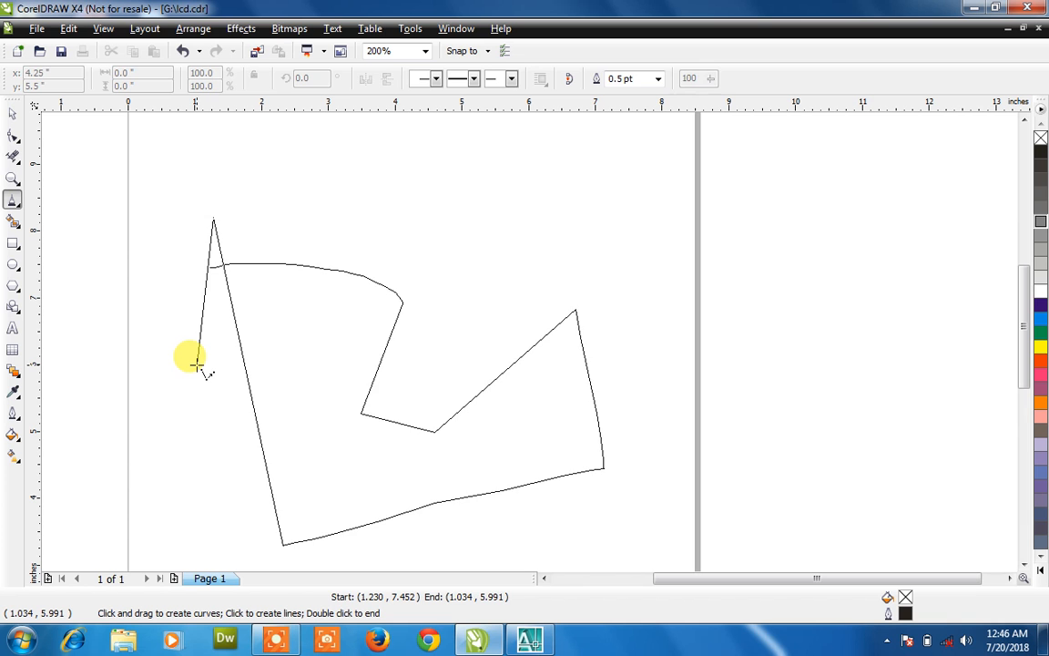
key(Escape)
- Draw a looping open Polyline path about 6.87 by 5.51 inches with straight final segments, and delete it
mouse_move(209, 250)
mouse_down()
mouse_move(424, 289)
mouse_move(412, 382)
mouse_move(253, 371)
mouse_move(313, 248)
mouse_move(453, 394)
mouse_move(615, 389)
mouse_move(528, 220)
mouse_move(477, 175)
mouse_move(274, 208)
mouse_move(212, 316)
mouse_move(208, 342)
mouse_move(302, 477)
mouse_move(460, 533)
mouse_up()
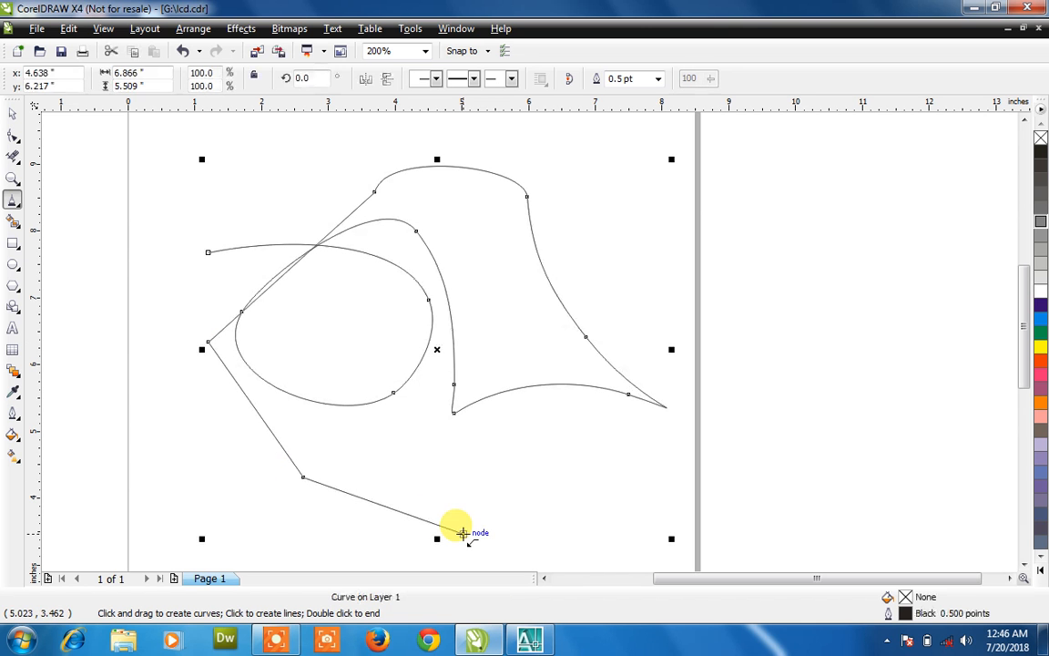
click(12, 118)
drag(382, 214, 328, 241)
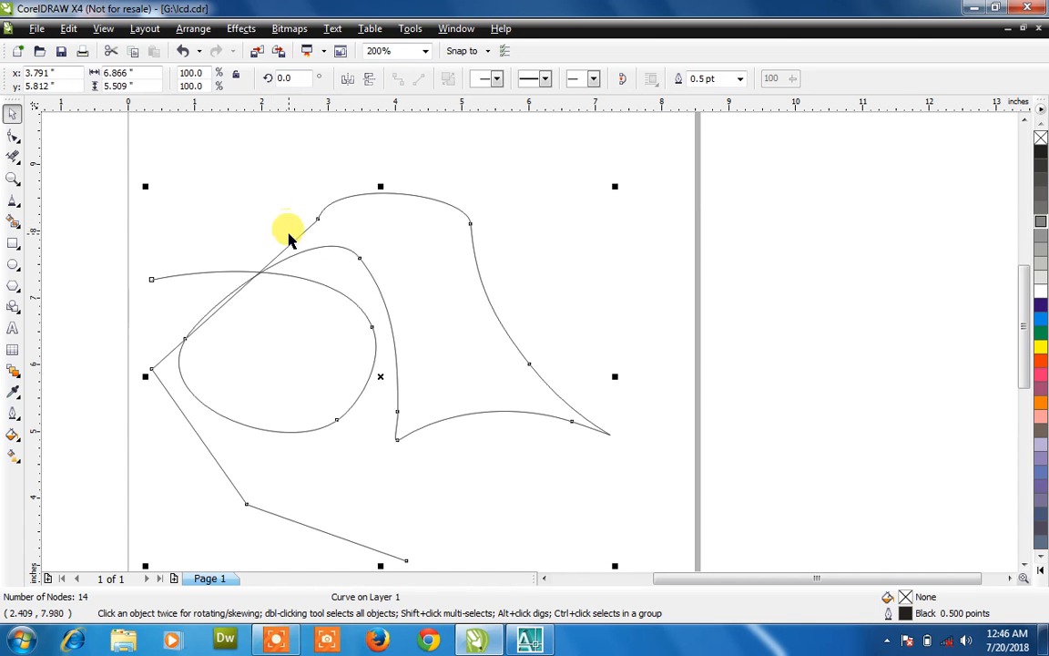
key(Delete)
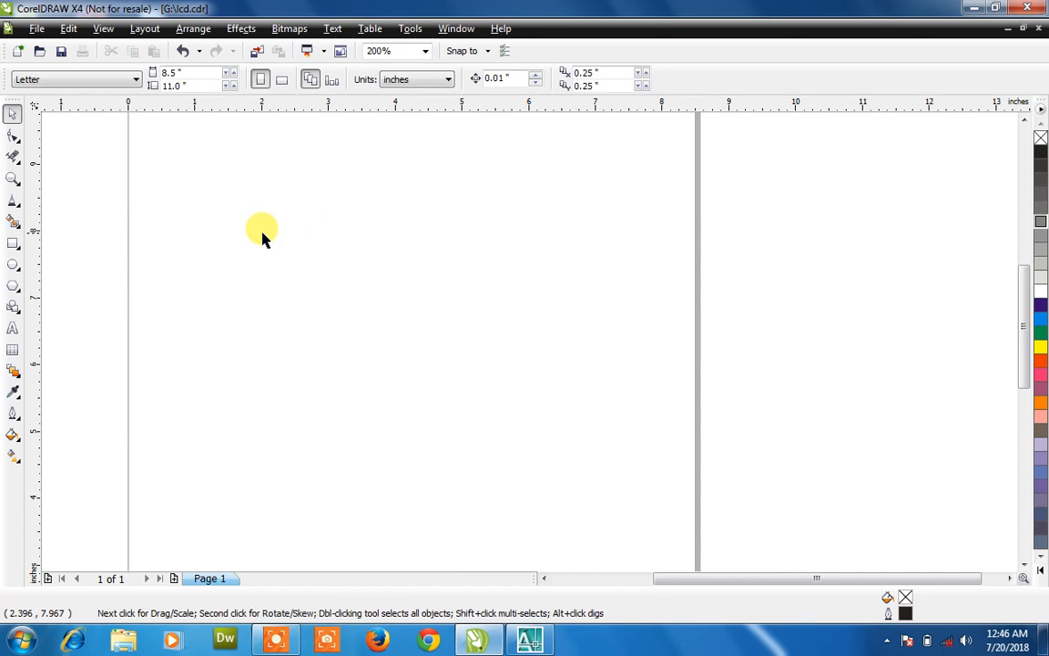
click(18, 207)
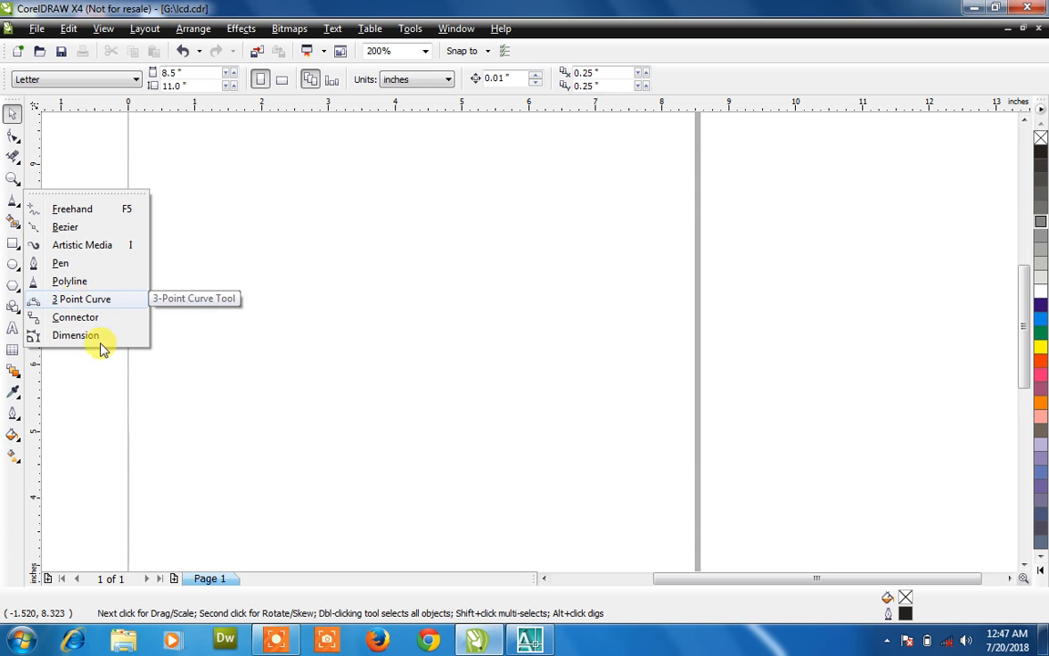
click(287, 643)
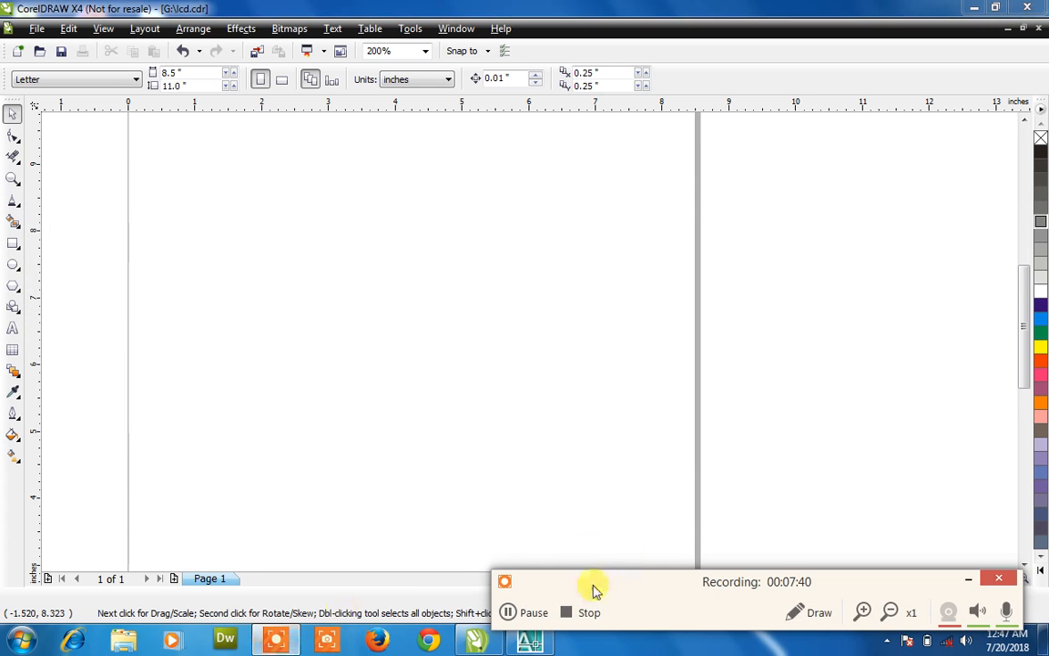
click(514, 616)
key(F8)
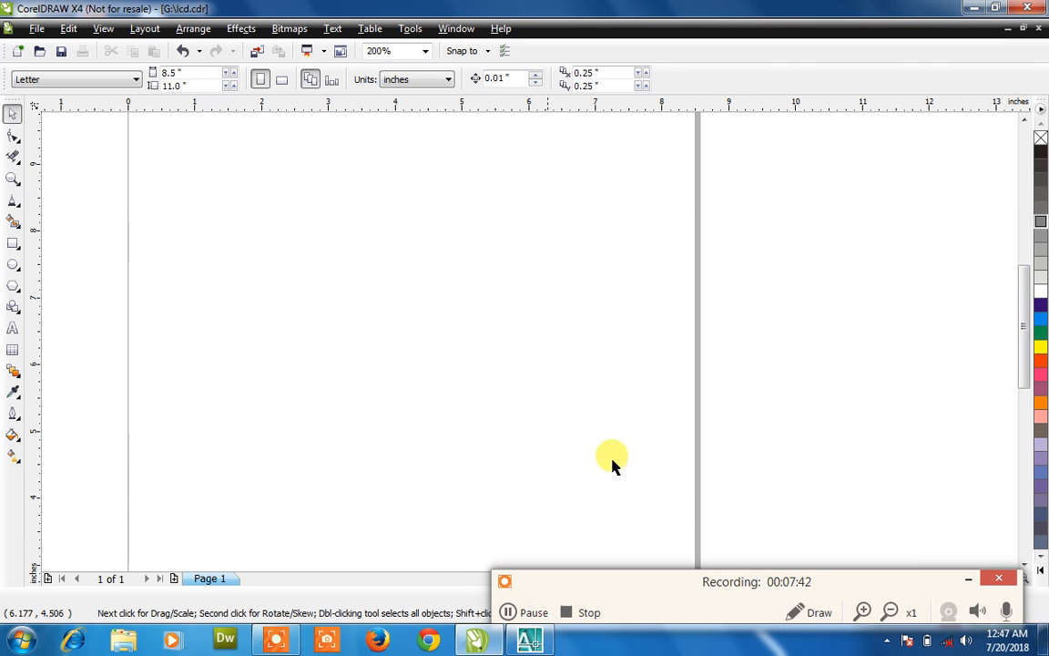
click(973, 578)
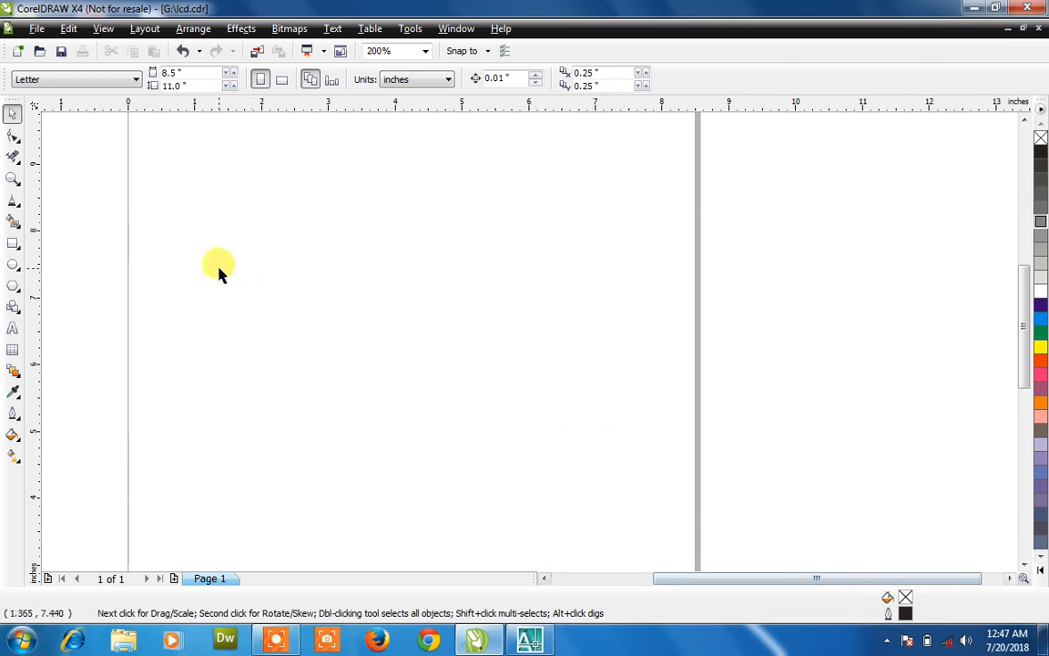
- Draw four separate arcs on the page with the 3 Point Curve tool, two bulging left and two bulging right
click(14, 225)
click(11, 204)
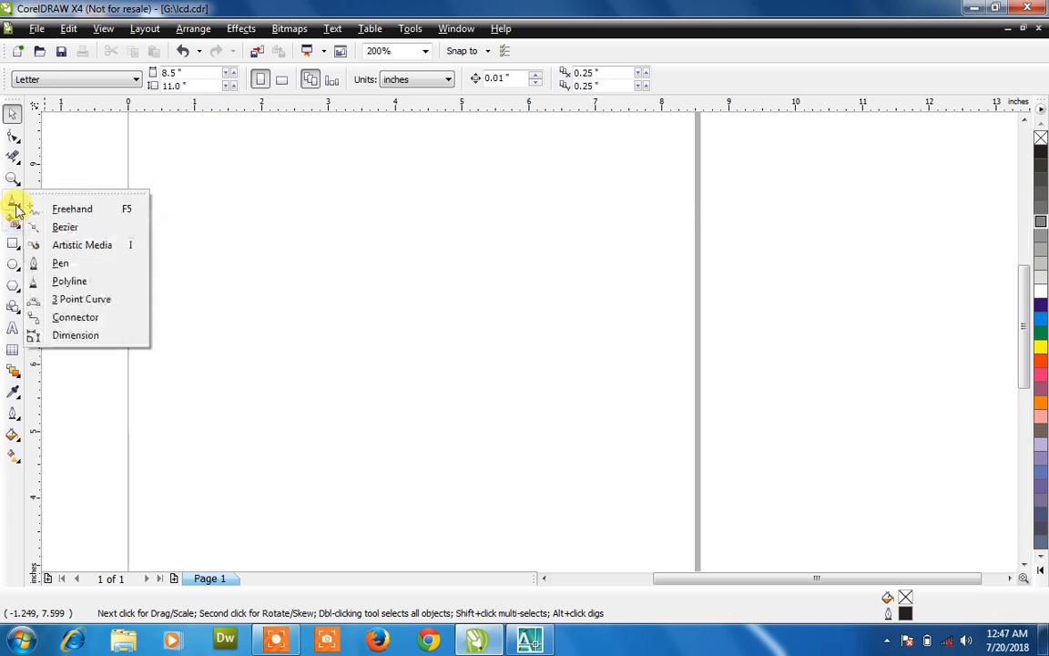
click(96, 301)
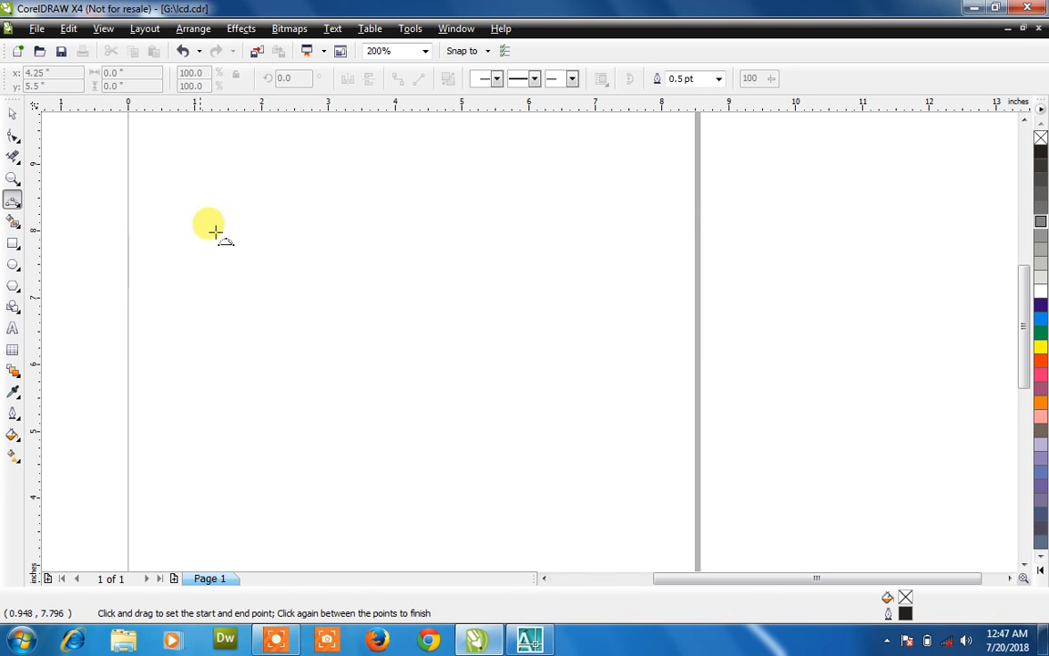
drag(398, 343, 281, 171)
click(247, 246)
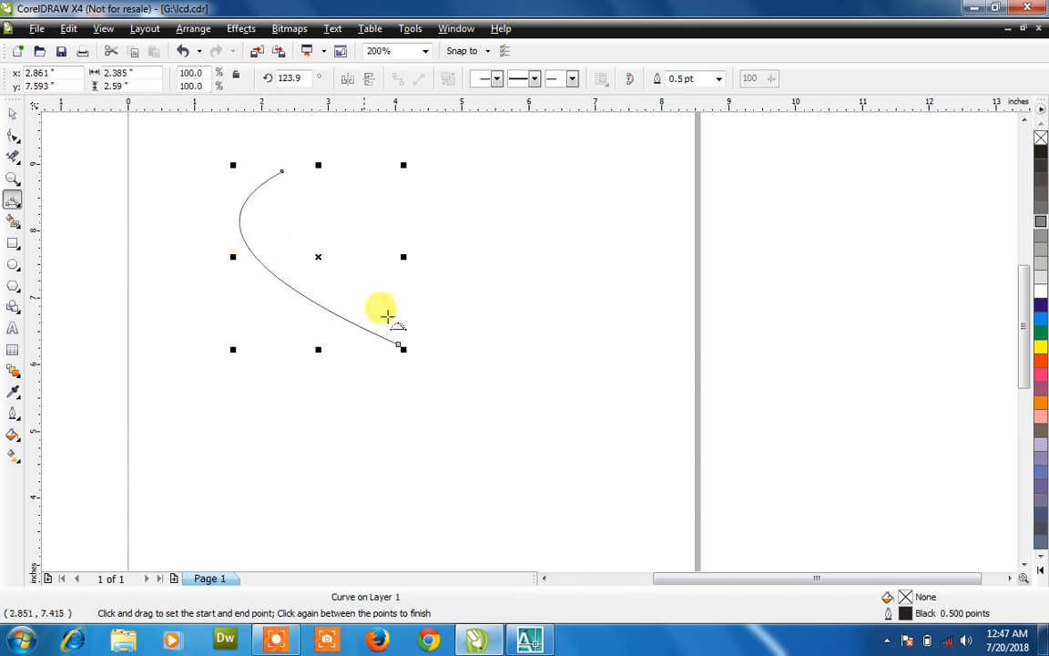
drag(425, 453, 506, 218)
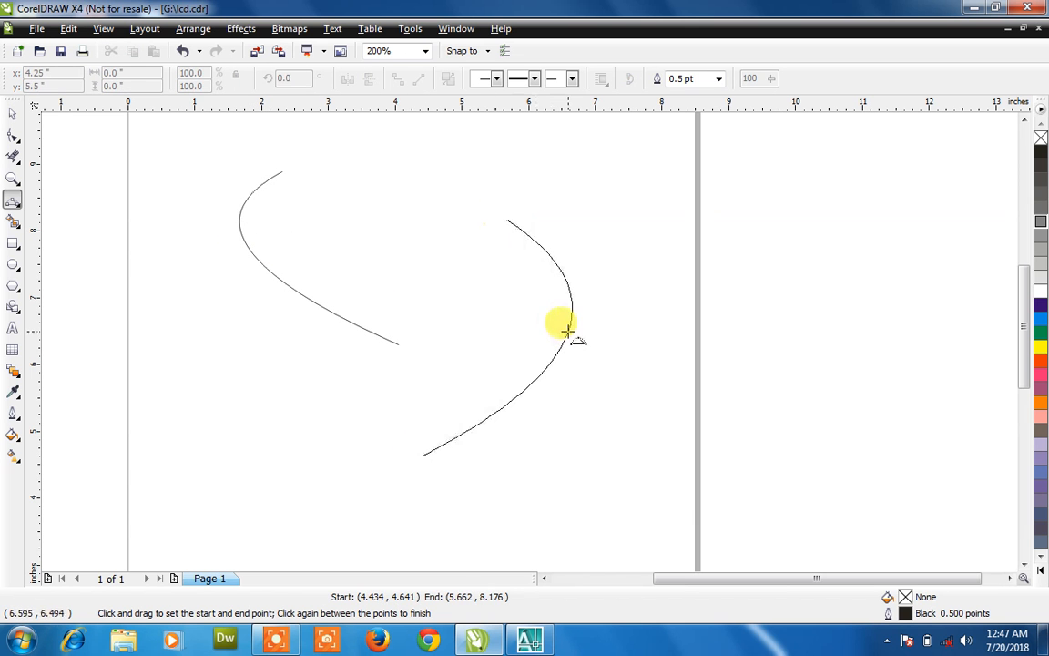
click(569, 330)
drag(296, 414, 197, 282)
click(188, 354)
drag(429, 194, 425, 384)
click(451, 235)
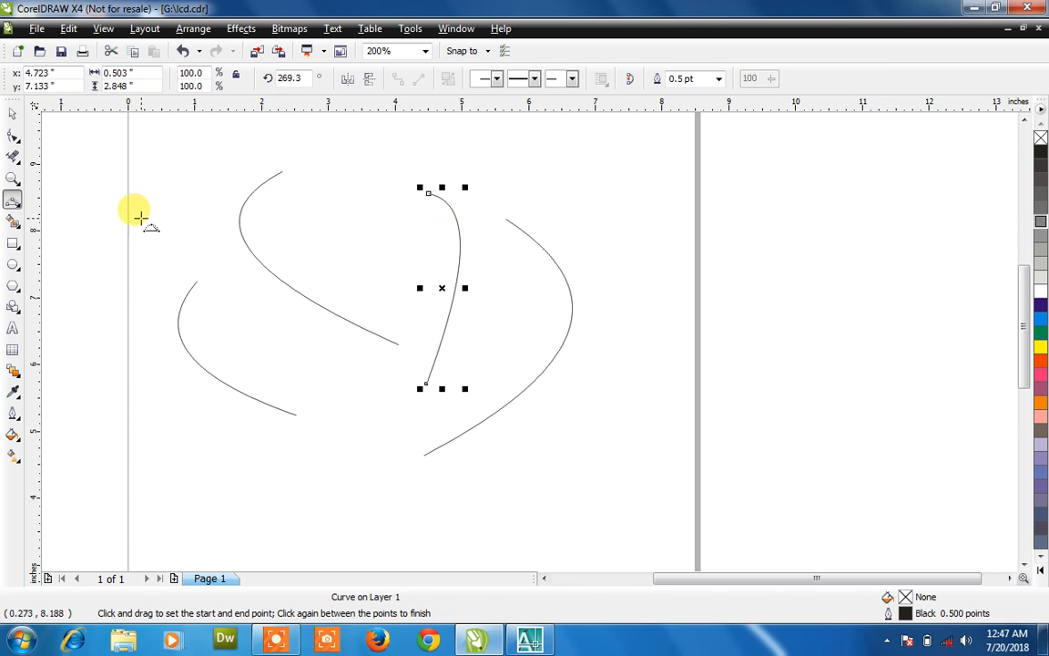
- Draw two stepped Connector lines below the arcs, about 2.9 by 1.76 inches and about 1.24 by 0.95 inches
click(12, 204)
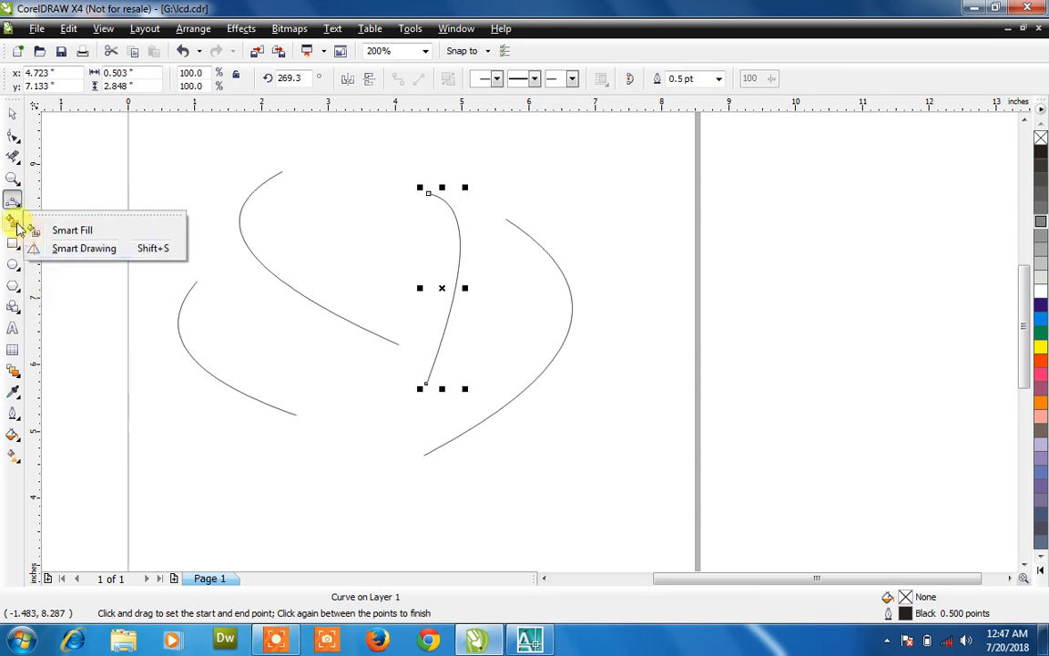
mouse_move(12, 205)
click(55, 316)
drag(196, 390, 389, 508)
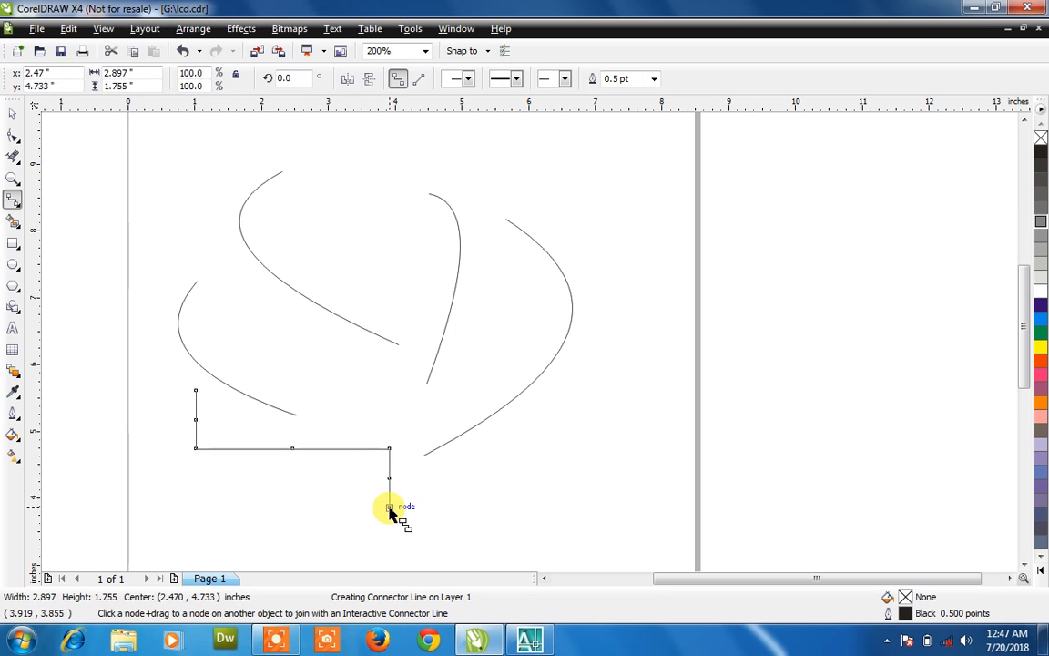
drag(573, 457, 657, 520)
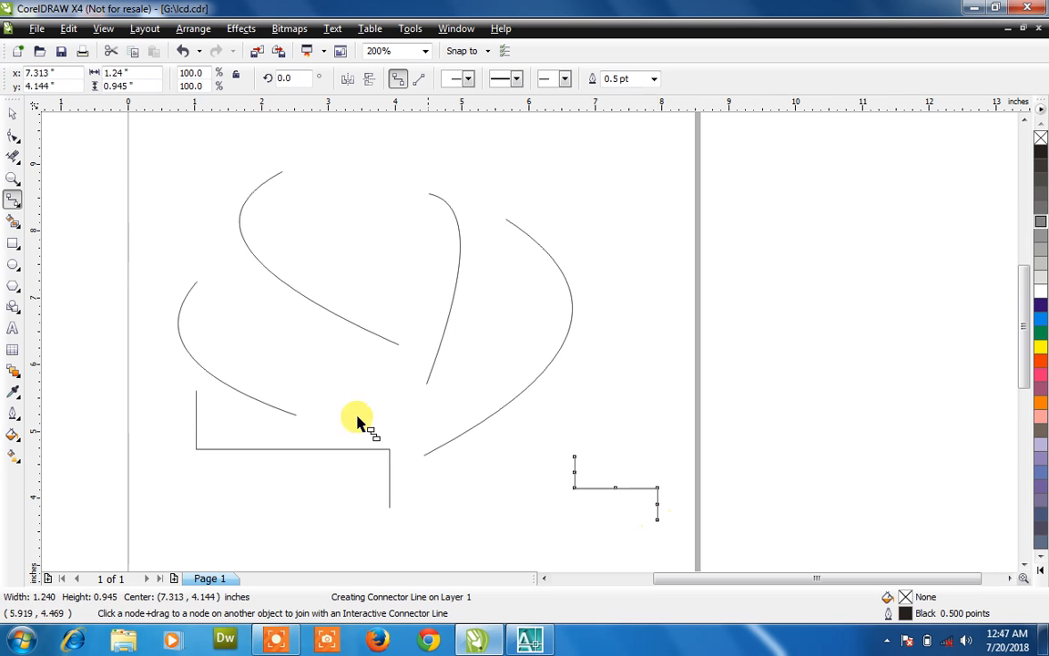
- Add two vertical dimensions with the Dimension tool, one between two points on the rightmost arc and one beyond the page's right edge
click(14, 206)
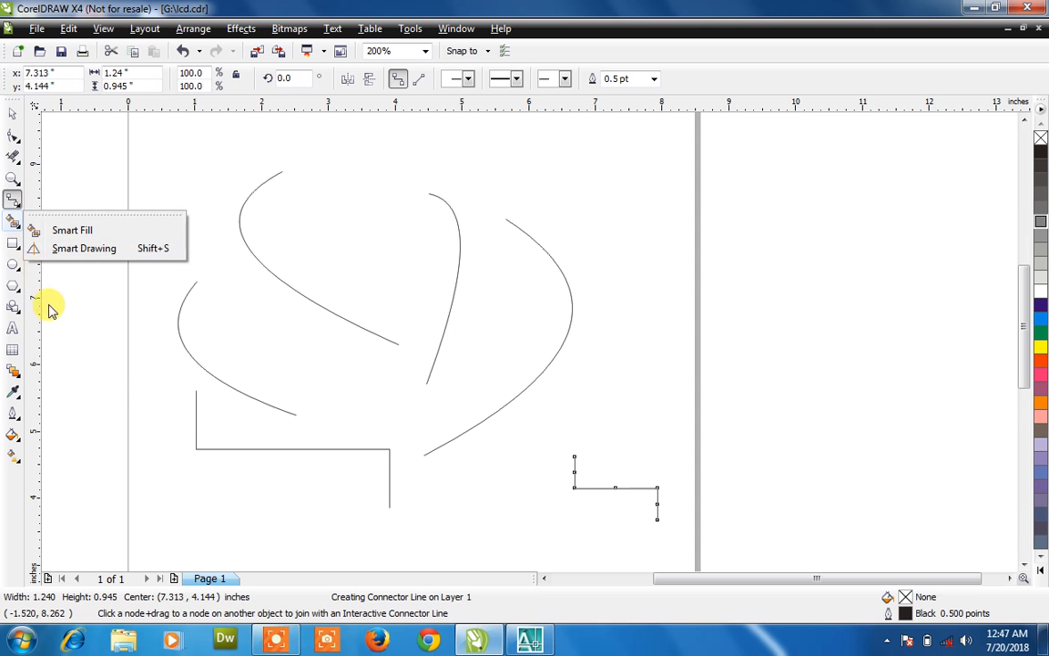
mouse_move(11, 202)
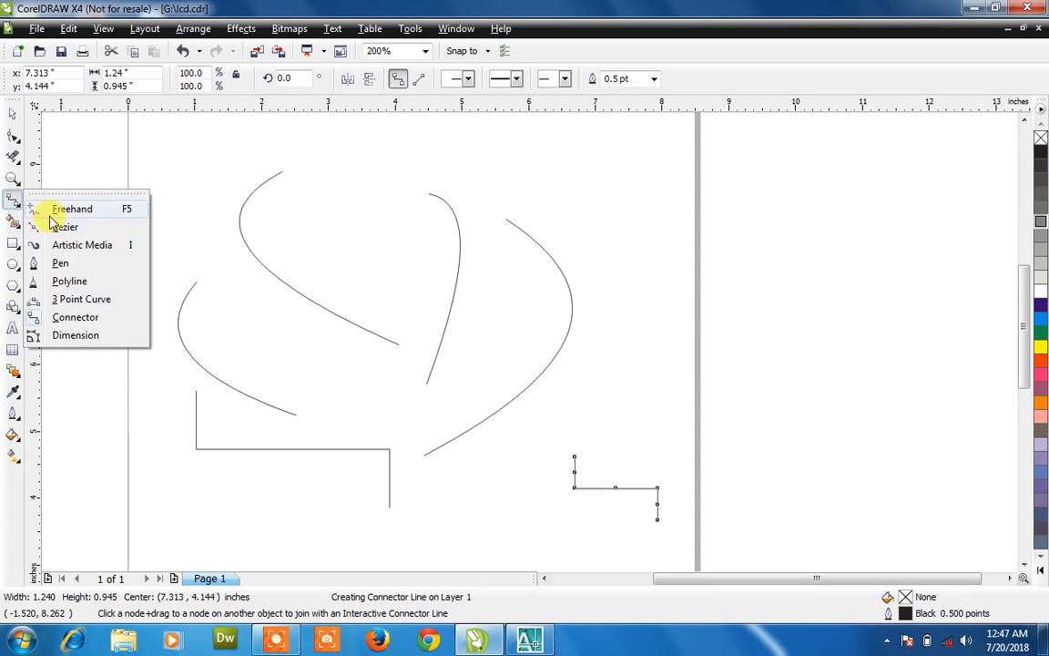
click(77, 336)
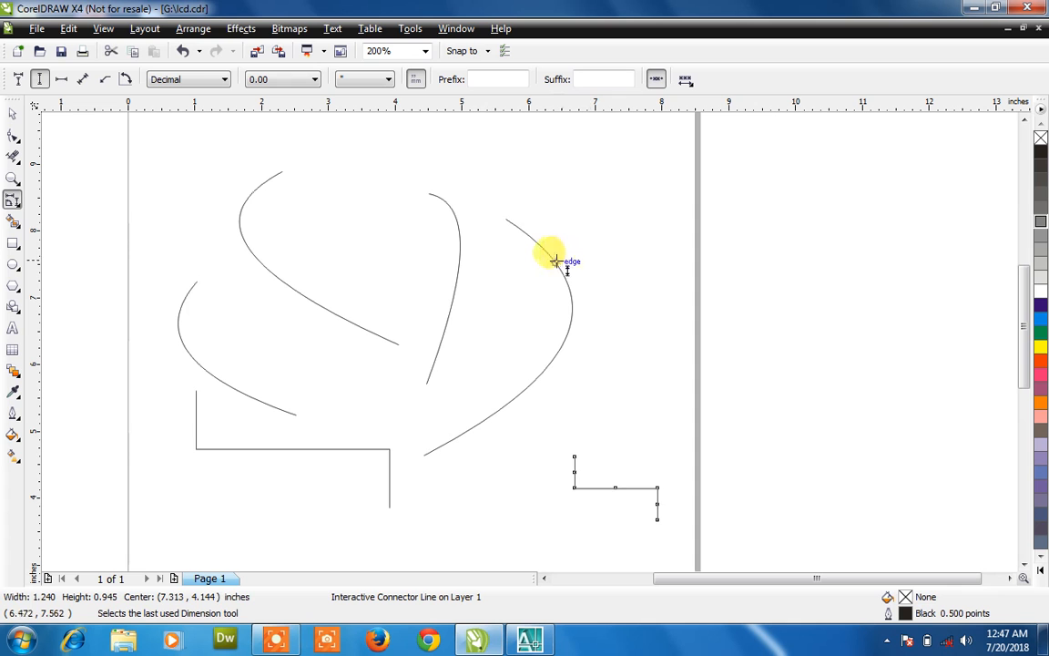
drag(552, 261, 540, 369)
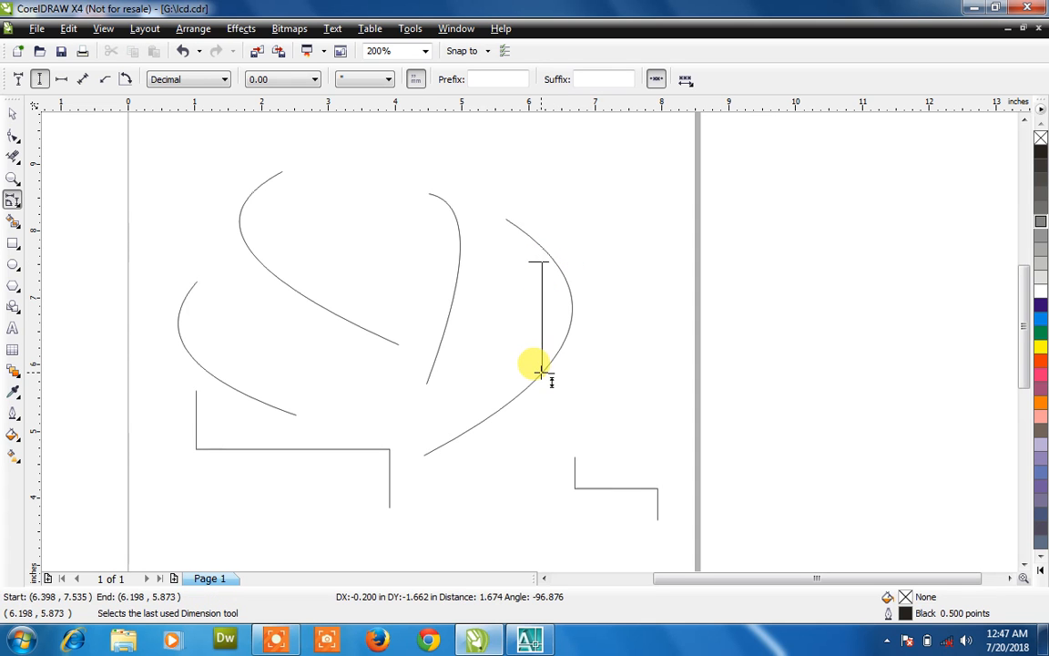
click(489, 358)
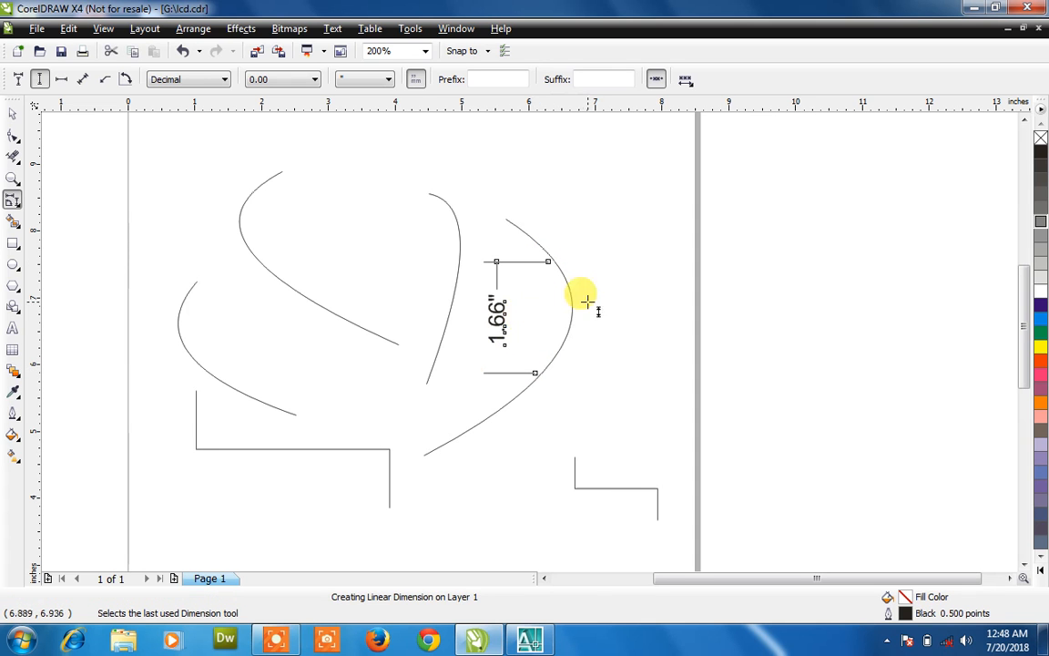
drag(640, 191, 722, 423)
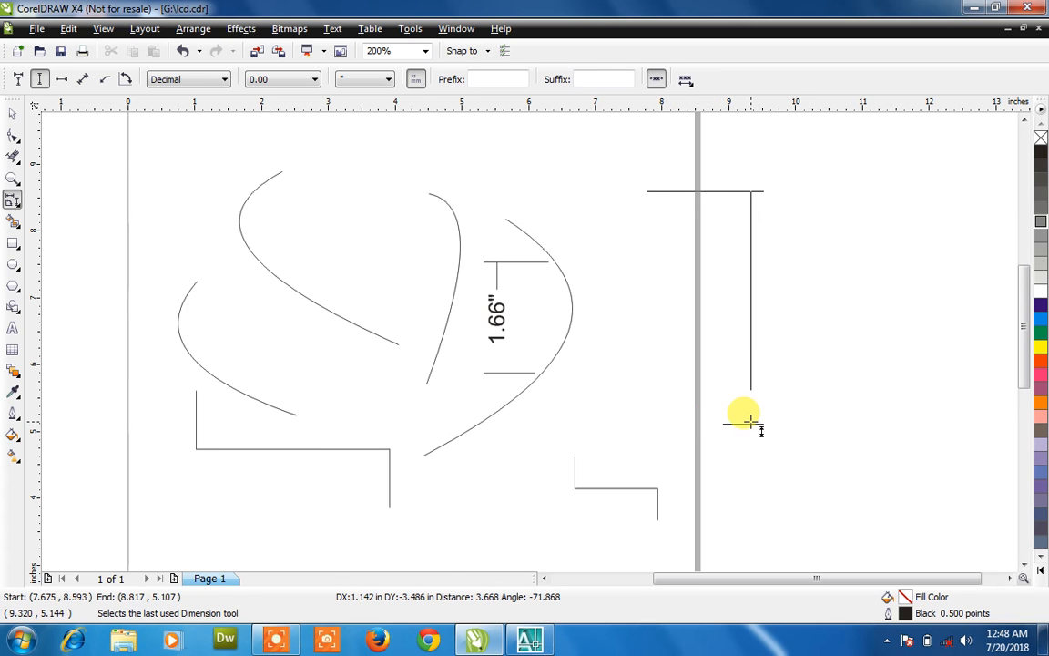
click(751, 369)
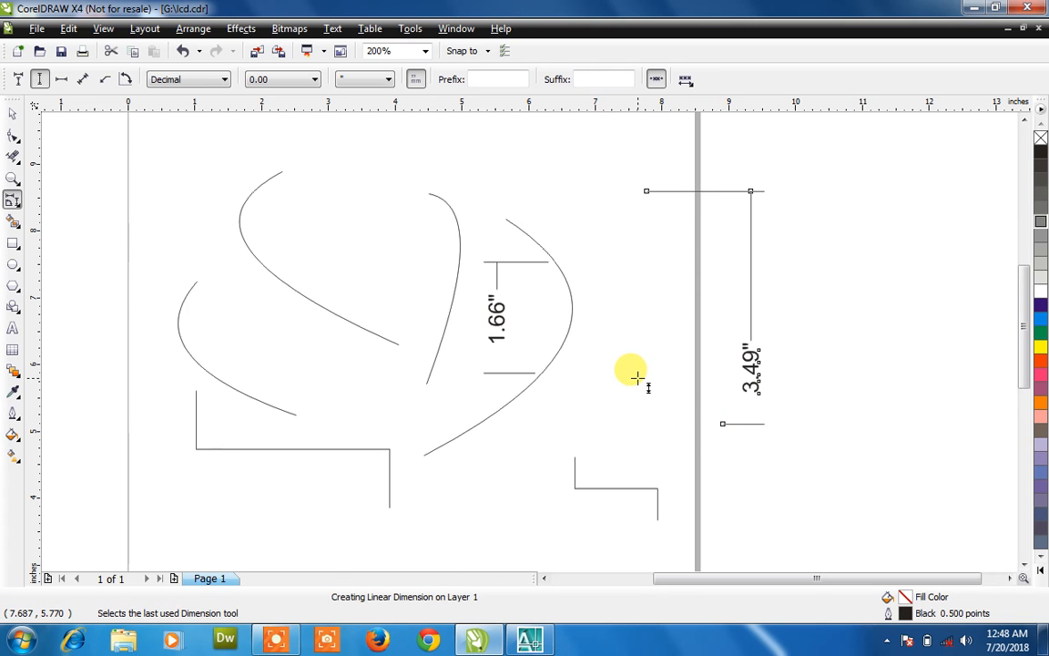
- Delete all the arcs, connector lines and dimensions
key(ctrl+a)
key(Delete)
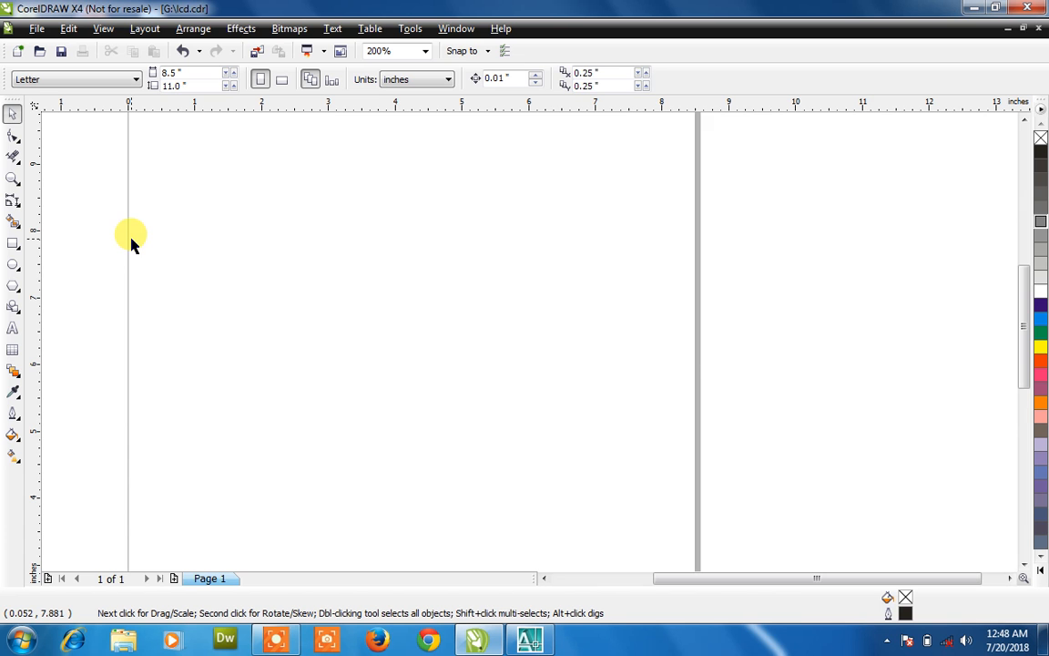
- Draw an ellipse about 3.07 by 1.25 inches and a rectangle about 3.09 by 2.25 inches hanging from the ellipse's horizontal midline
click(14, 244)
click(14, 269)
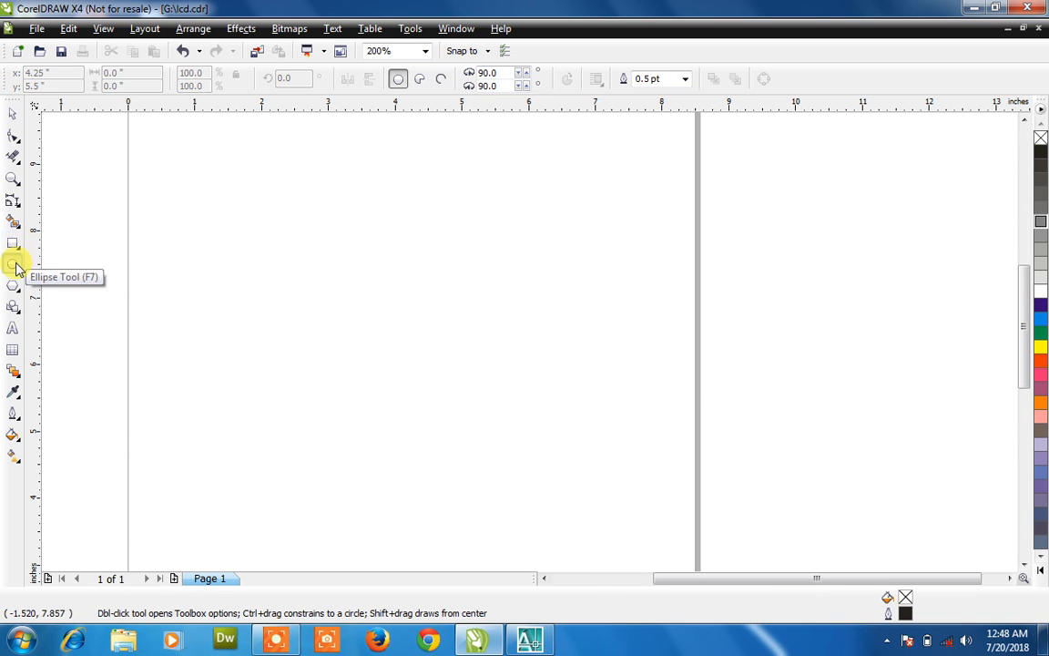
mouse_move(256, 313)
mouse_down()
mouse_move(435, 411)
mouse_move(466, 402)
mouse_up()
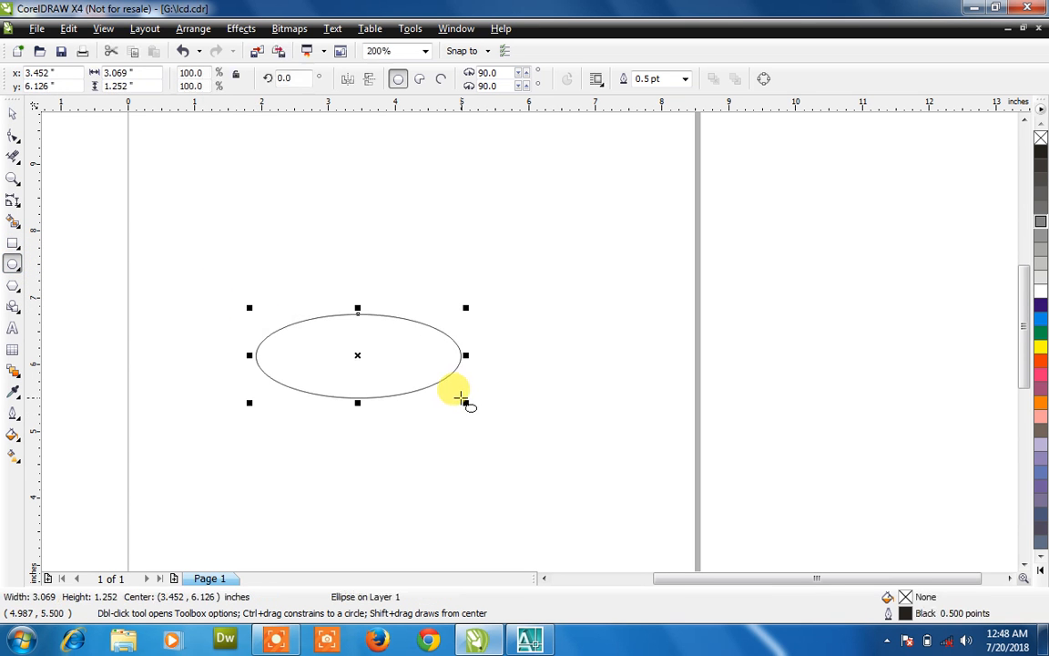
click(13, 242)
drag(255, 355, 463, 506)
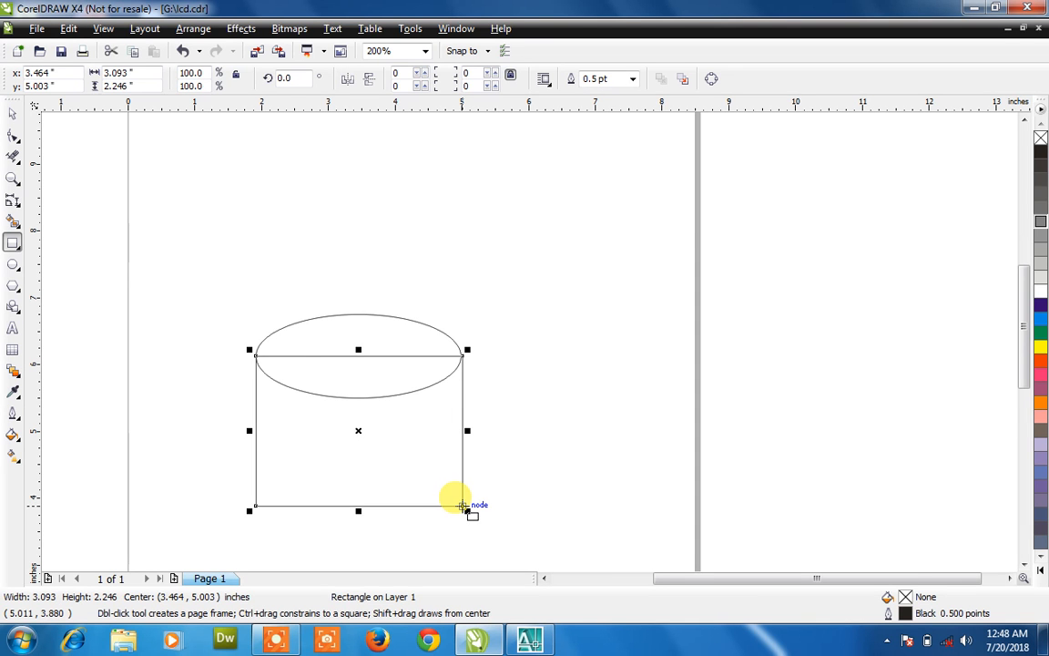
- Convert the rectangle below the ellipse to curves
click(12, 115)
click(394, 454)
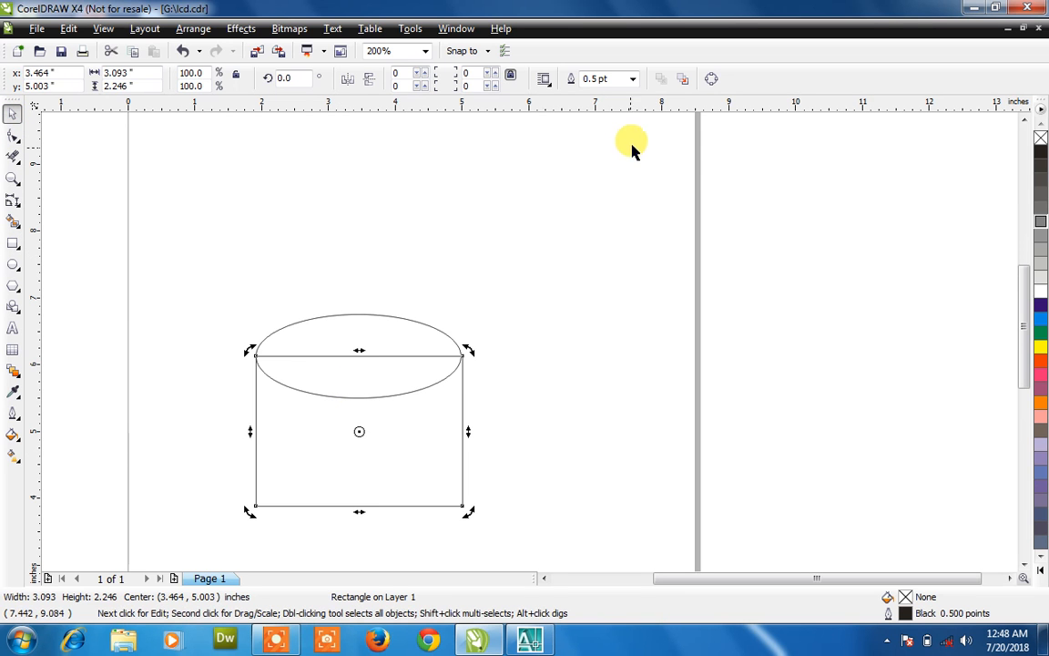
click(711, 79)
key(F3)
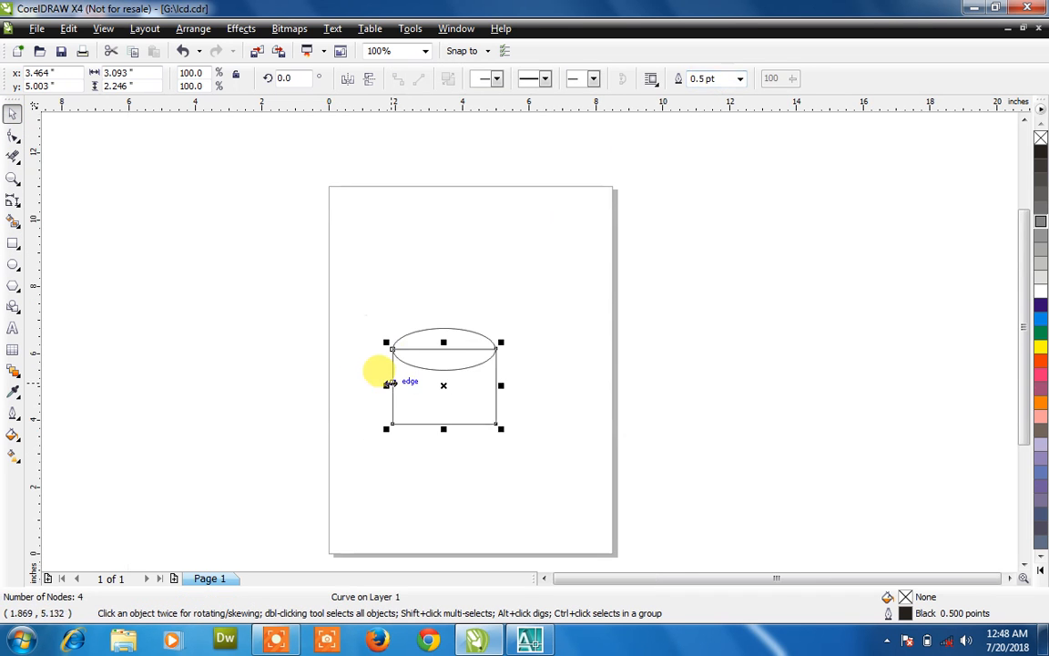
- Reshape the converted rectangle into a cone by moving its lower-right node to the bottom edge's midpoint and deleting its lower-left node
click(447, 430)
double_click(448, 422)
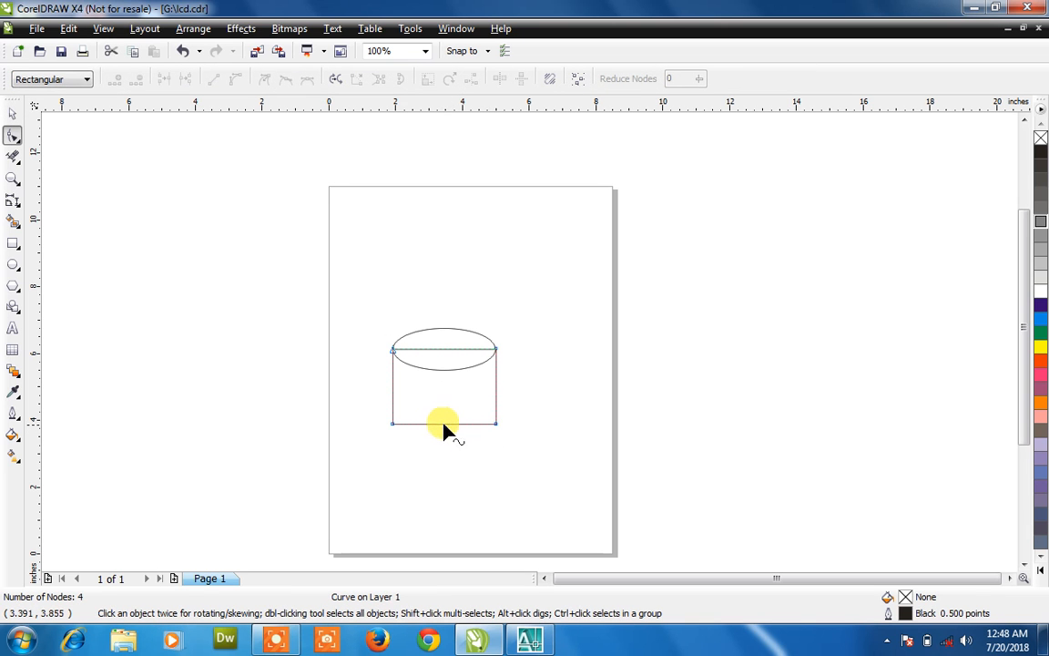
drag(496, 424, 434, 428)
click(393, 426)
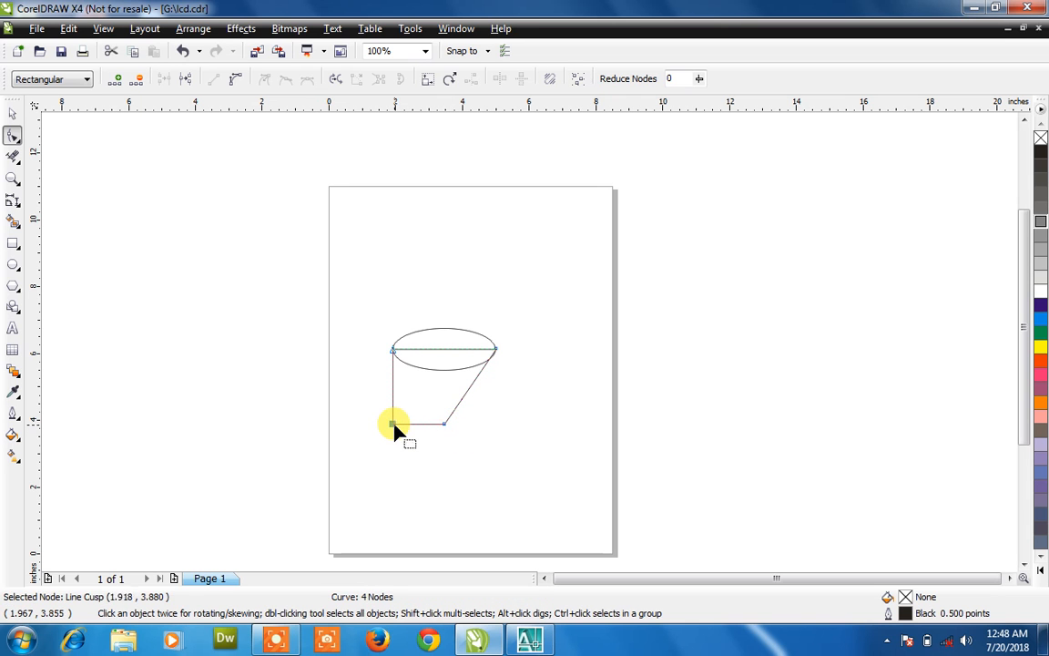
key(Delete)
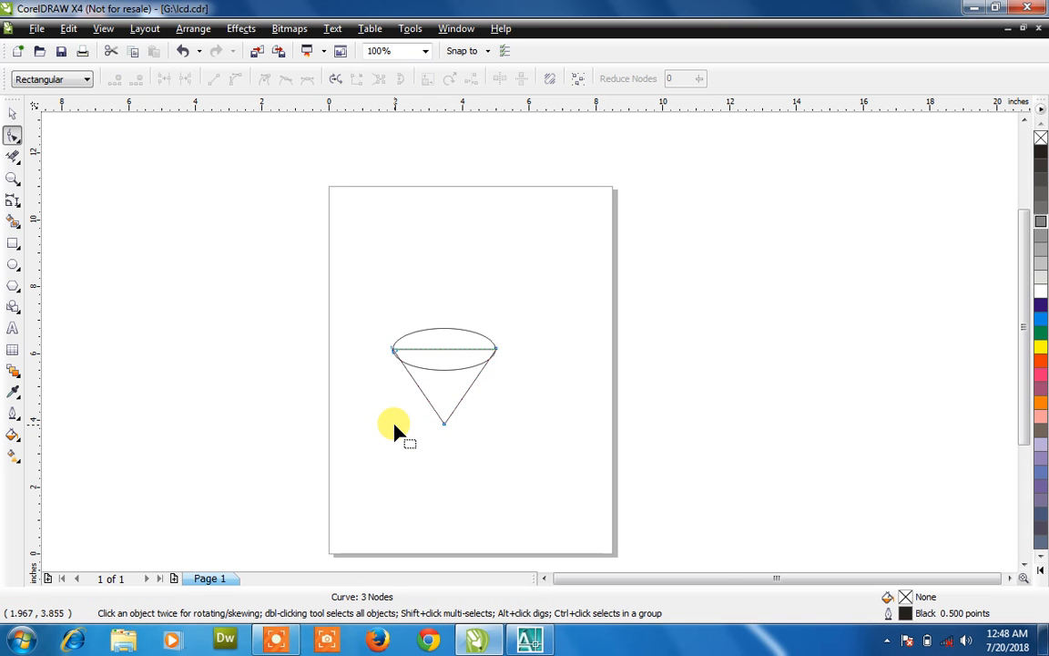
- Convert the cone's two slanted sides to curves and bow each one outward to form a rounded bowl shape
scroll(393, 425, up, 2)
scroll(529, 345, down, 2)
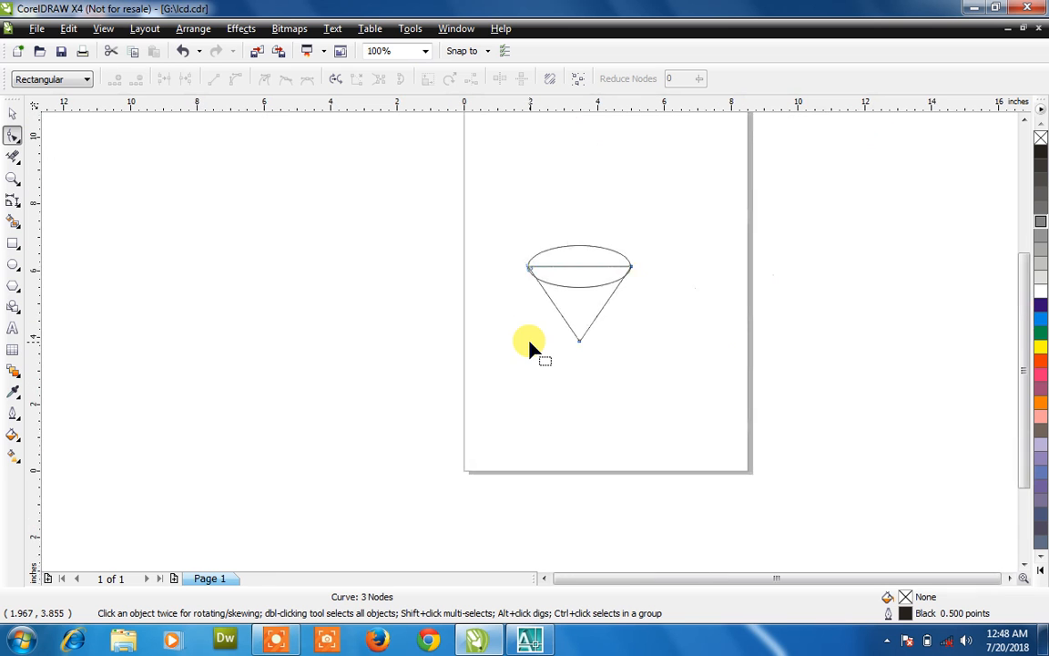
right_click(604, 314)
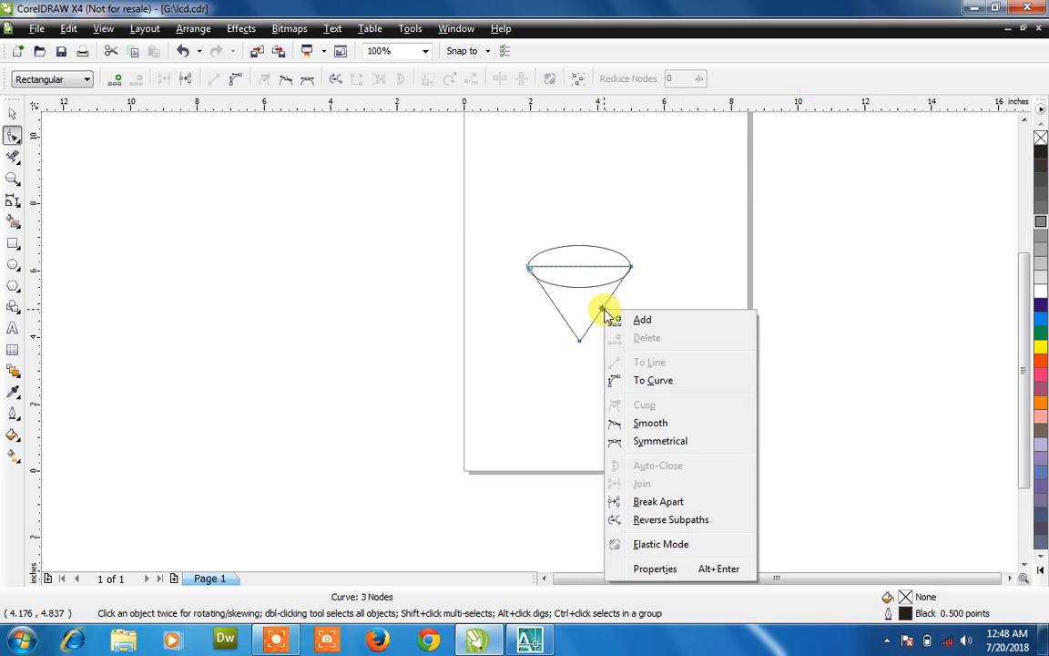
click(635, 379)
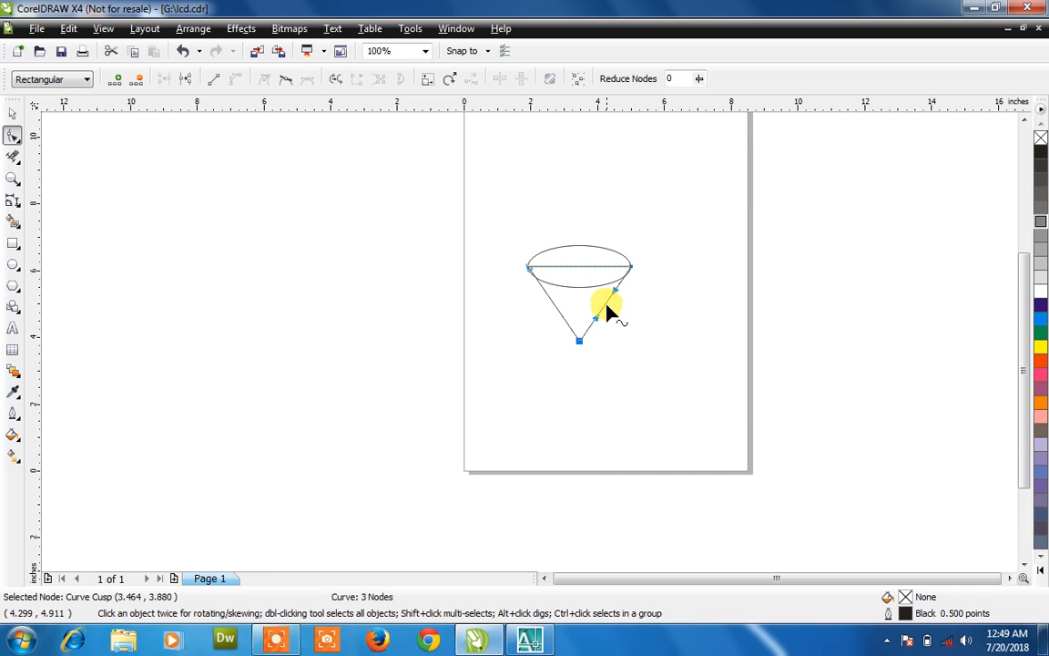
drag(608, 310, 619, 326)
right_click(557, 309)
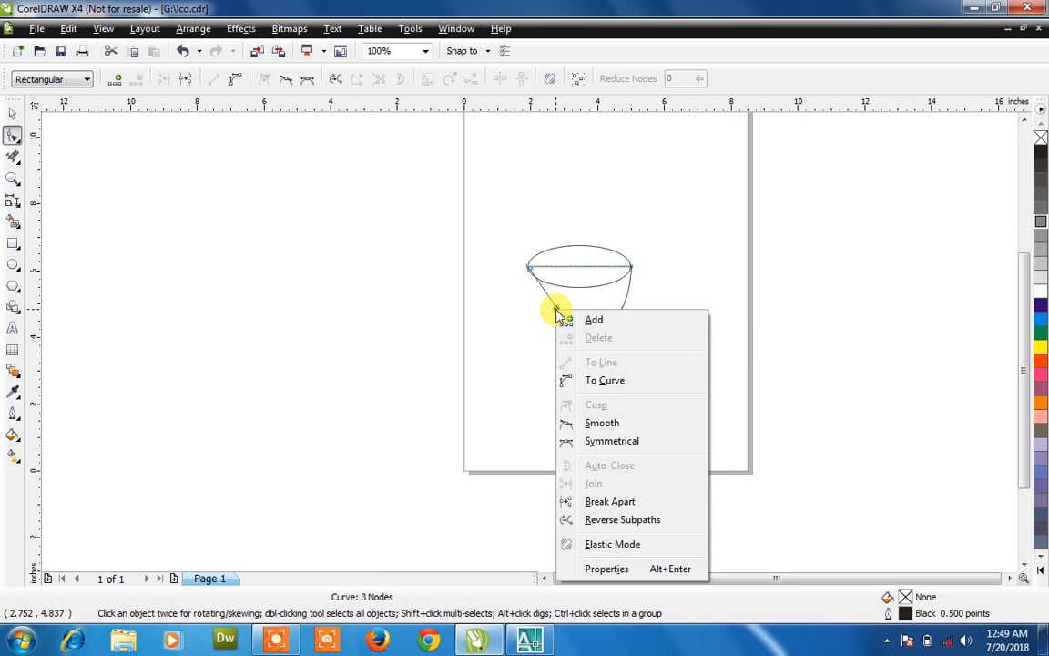
click(605, 381)
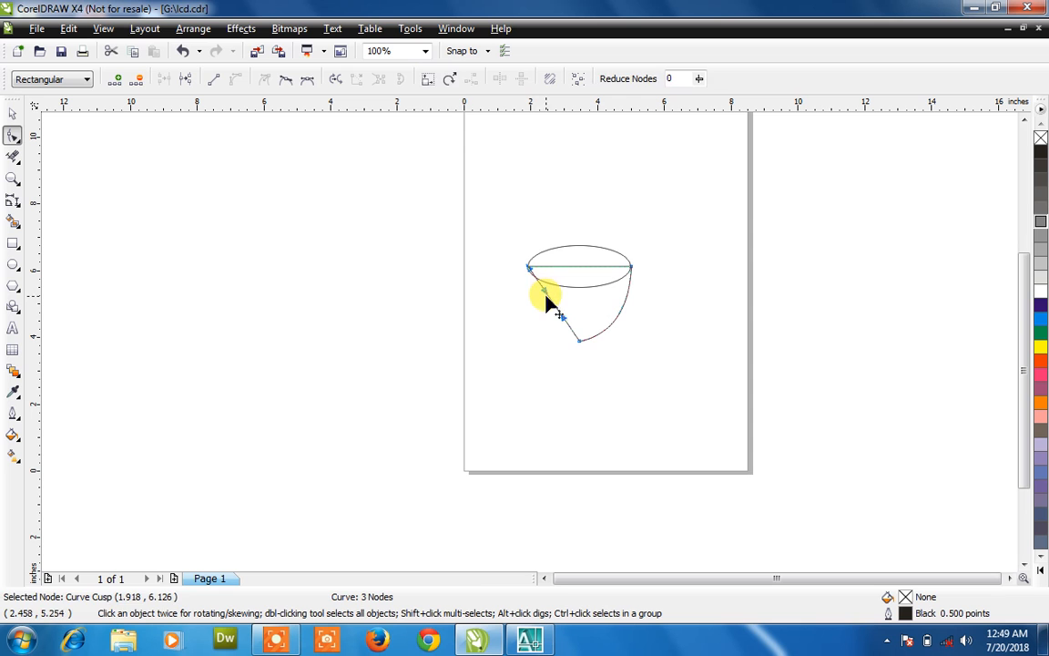
drag(550, 306, 537, 320)
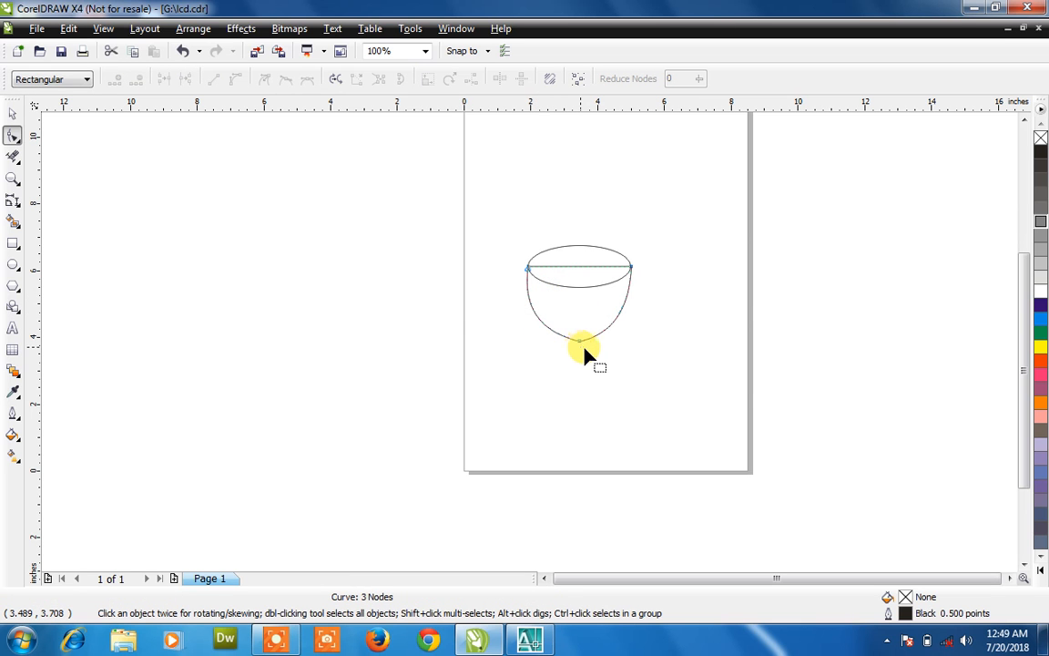
- Move the bowl curve's upper-right node onto the right end of the ellipse
key(z)
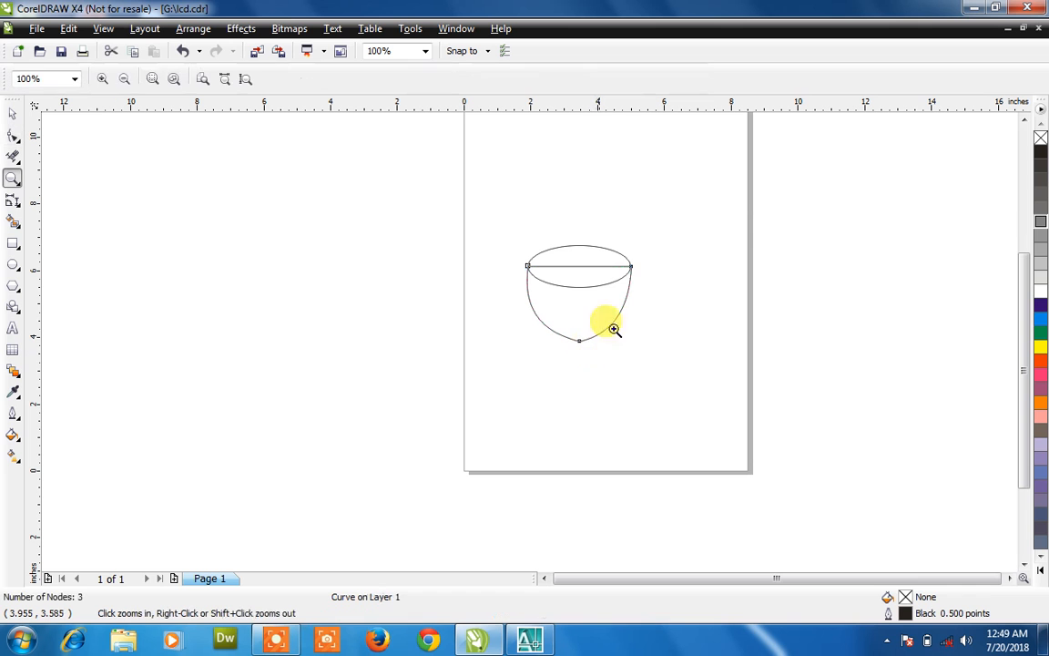
drag(643, 236, 518, 351)
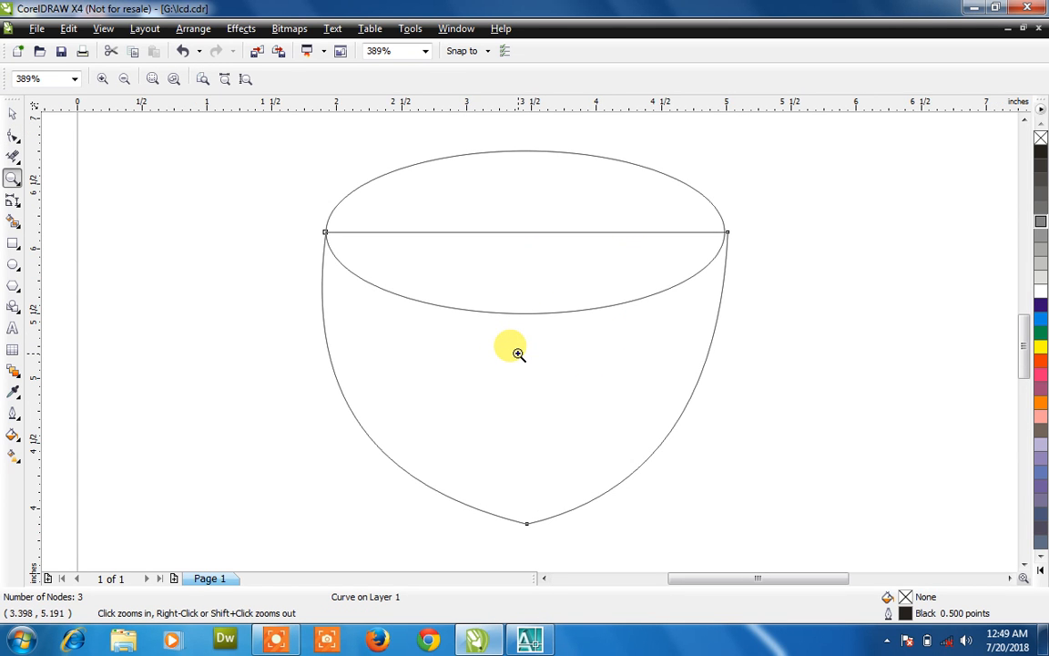
click(12, 115)
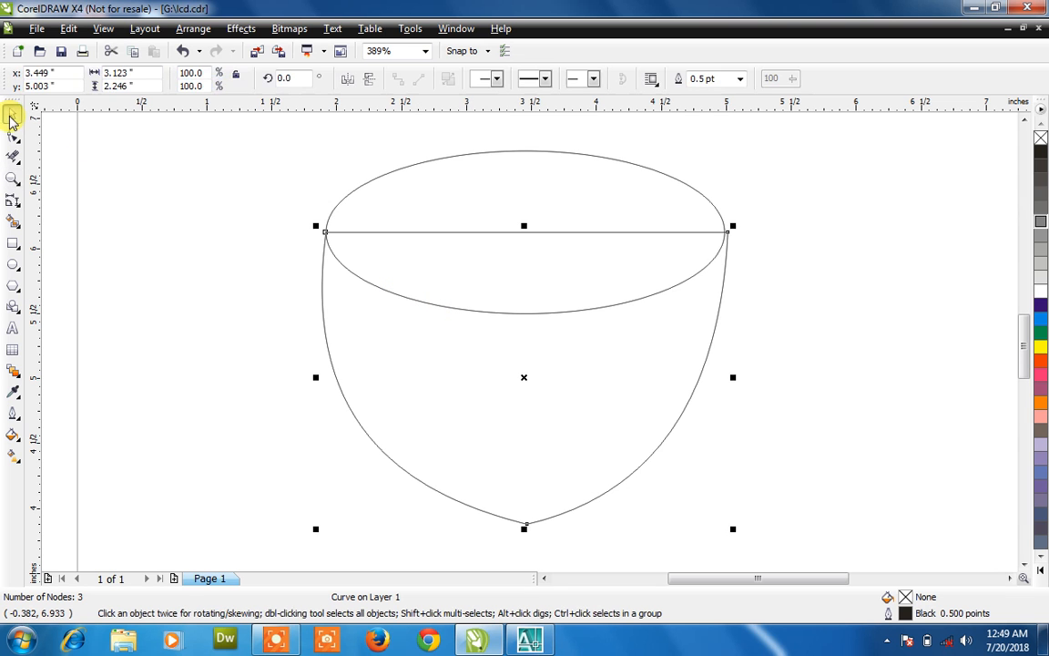
key(F10)
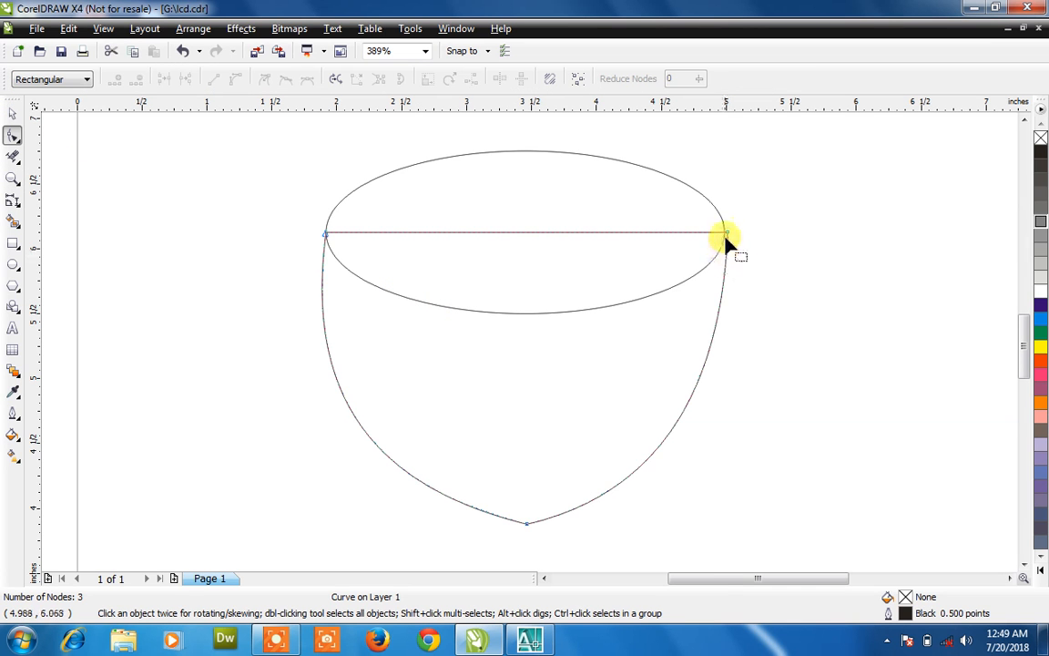
click(725, 235)
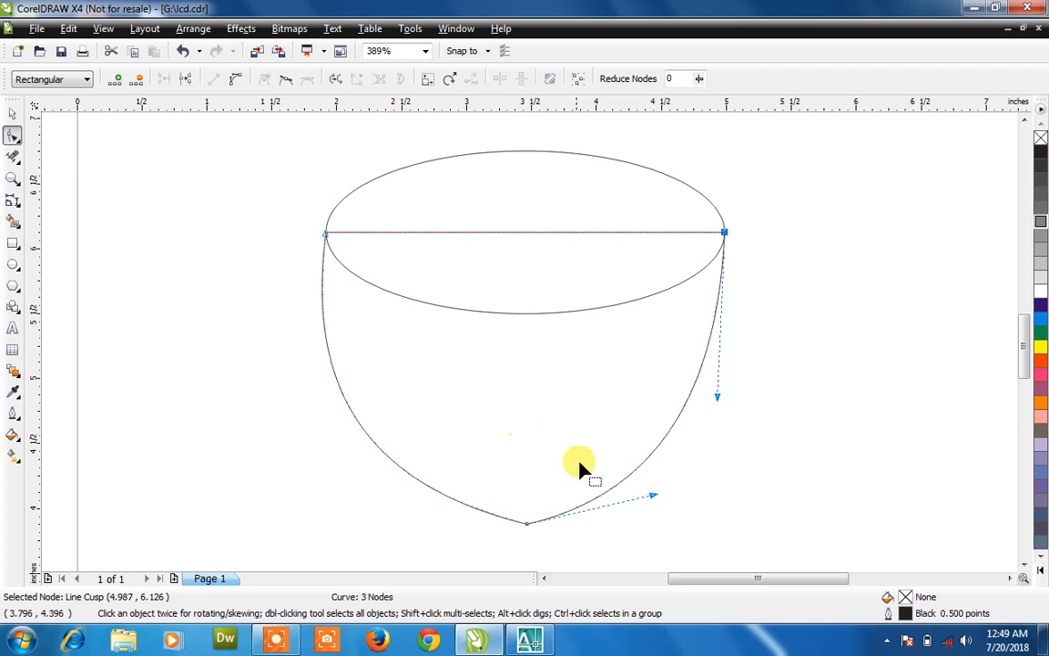
- Shift the bowl's bottom node slightly to the right and delete it to smooth the pointed base
click(532, 523)
drag(530, 524, 542, 525)
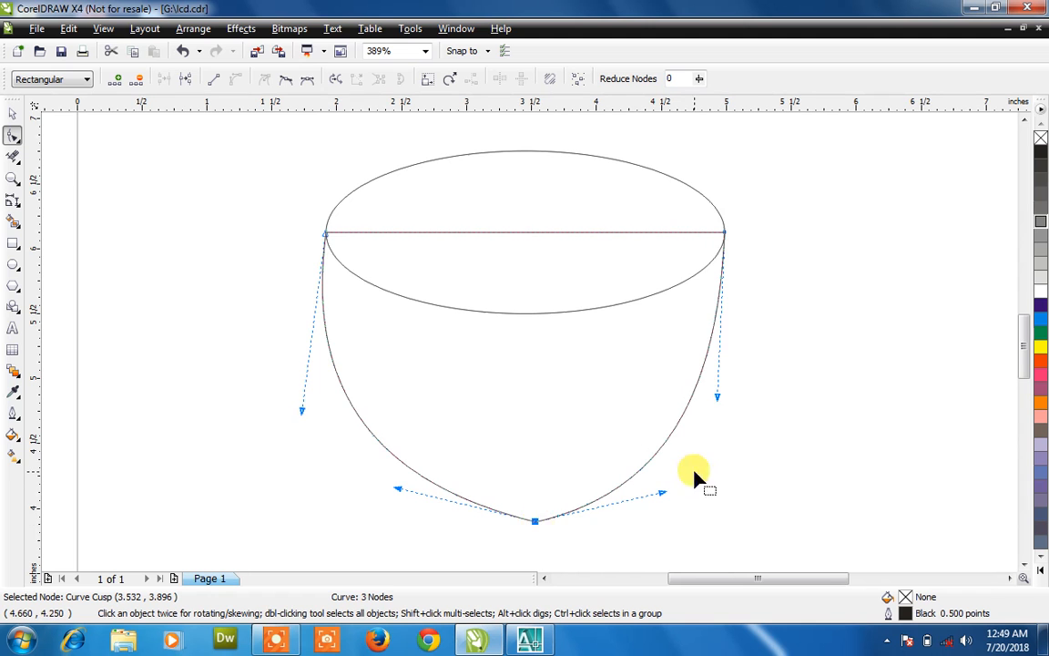
scroll(694, 471, up, 1)
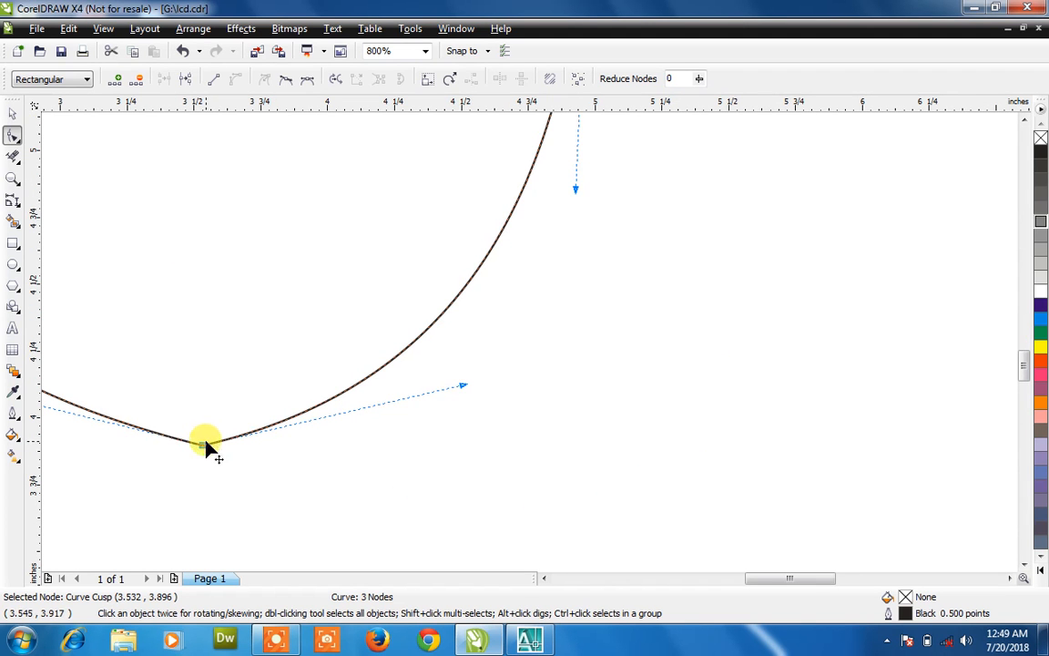
key(Delete)
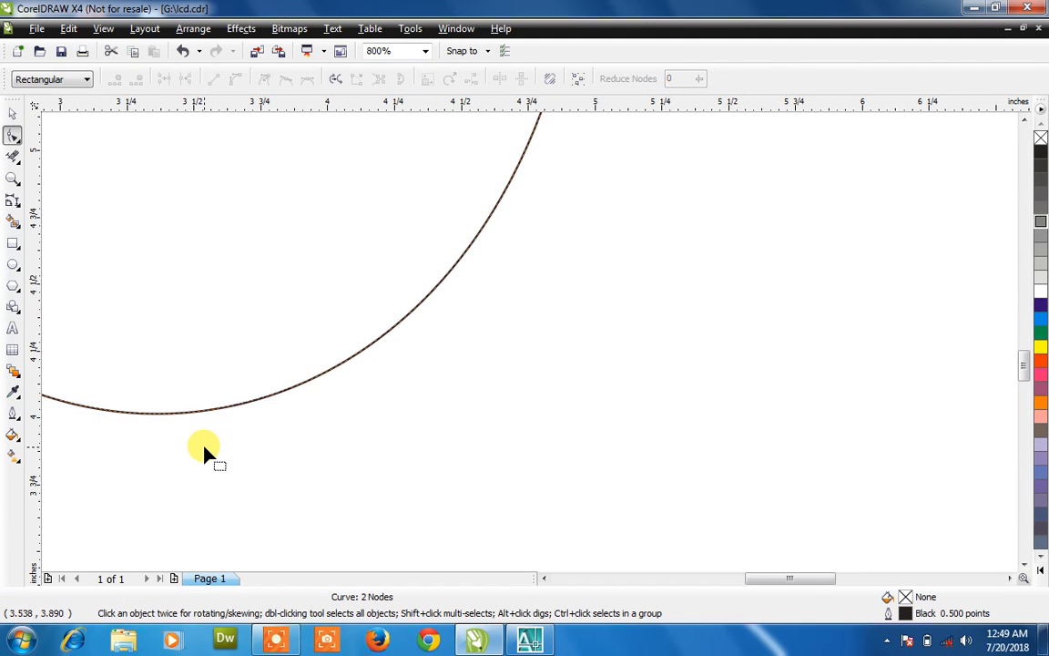
key(shift+F4)
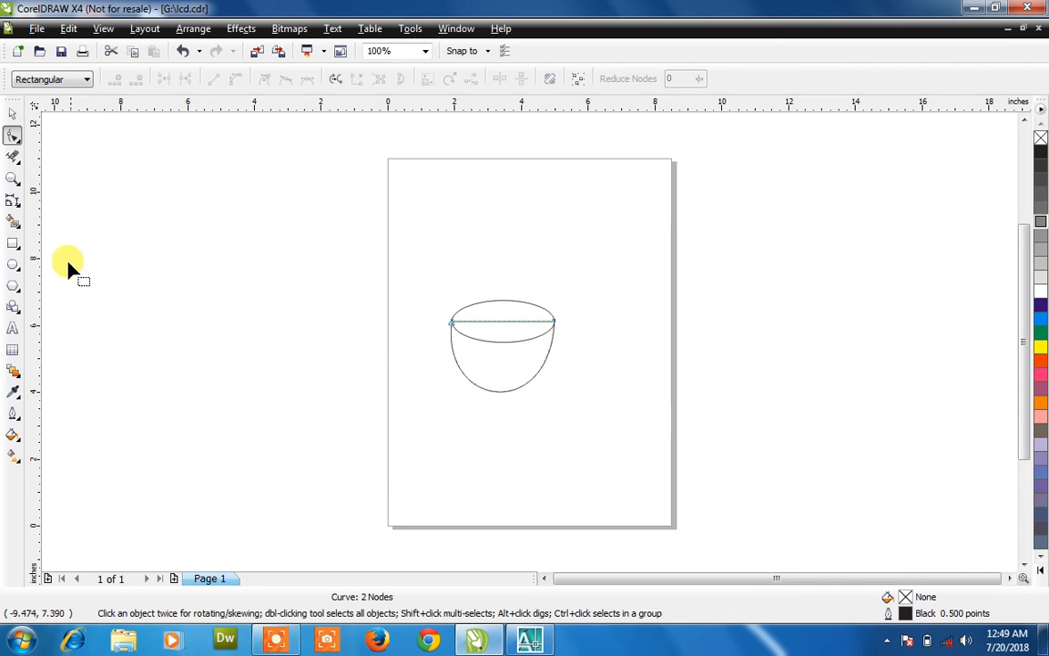
- Fill the bowl body below the ellipse with Purple
click(14, 116)
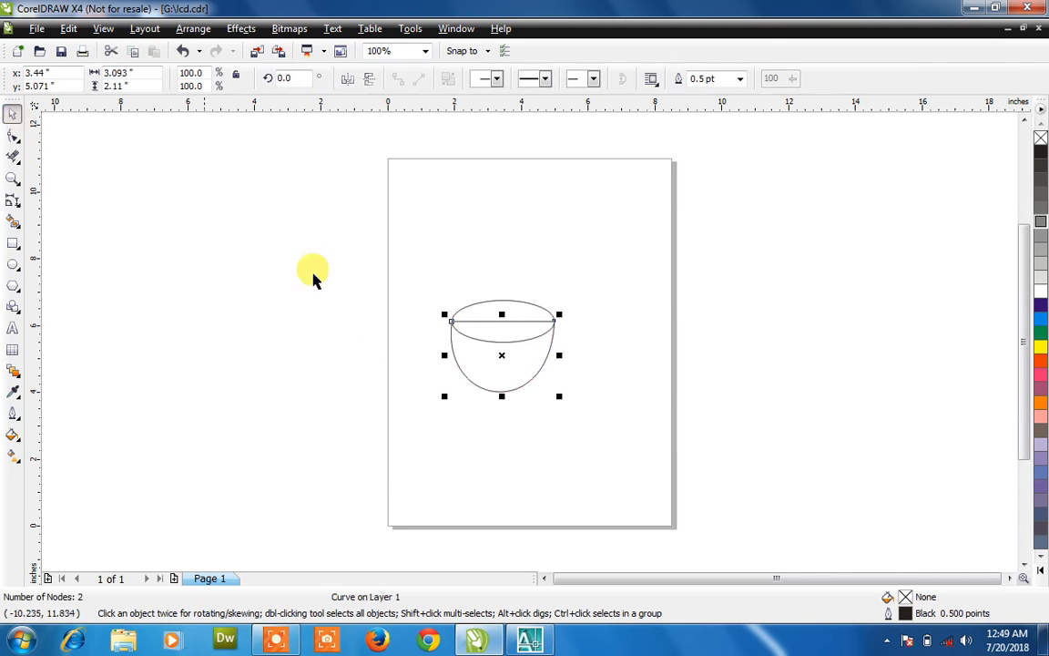
click(461, 357)
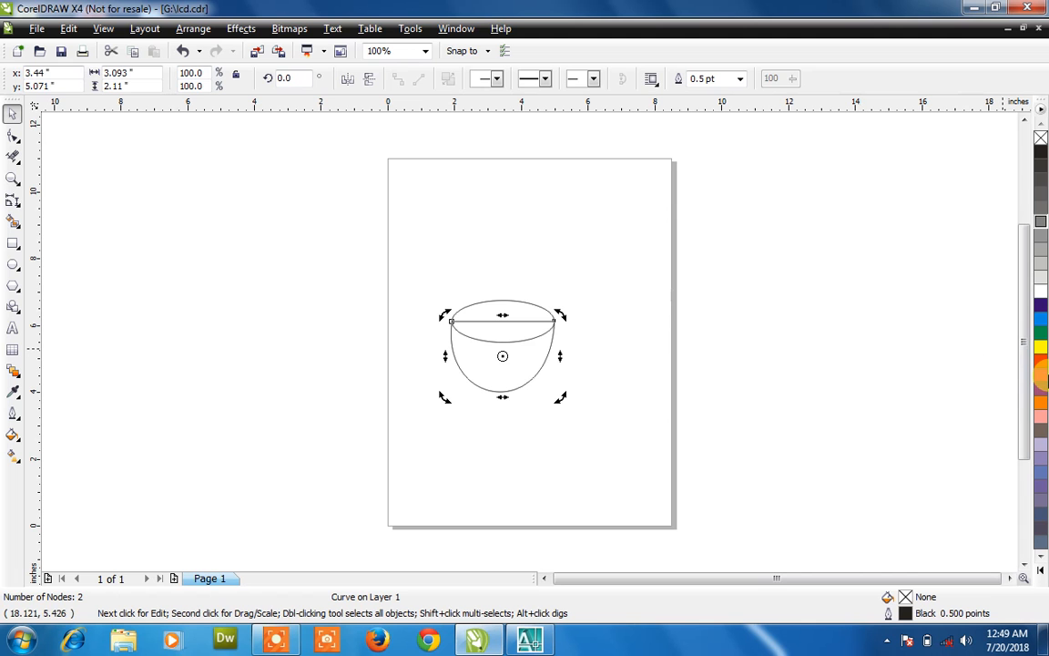
click(1044, 390)
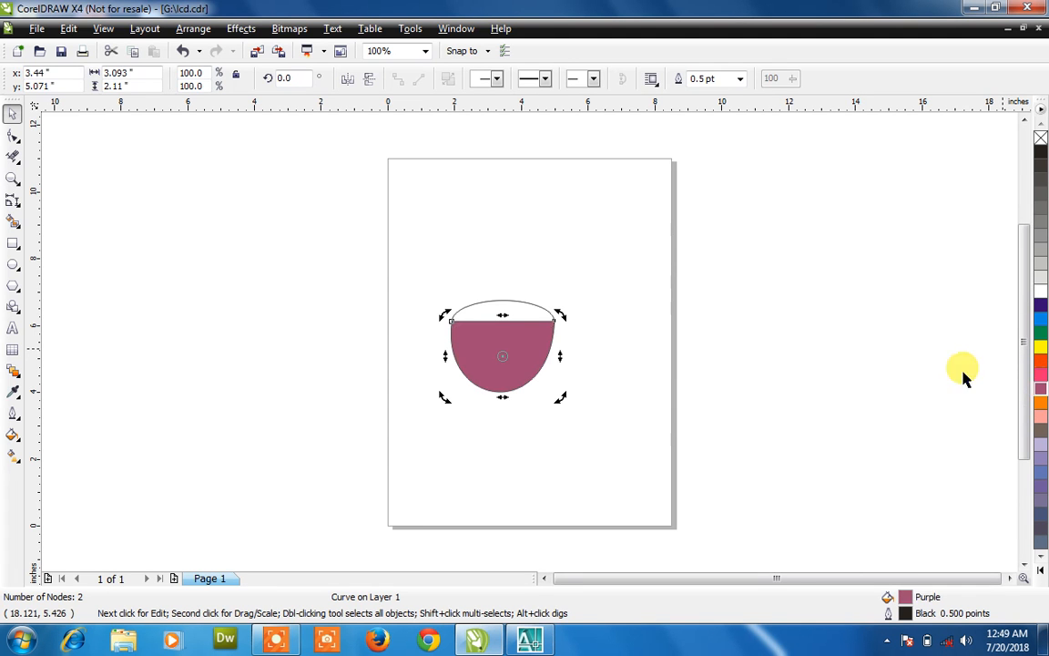
click(772, 340)
- Fill the ellipse at the bowl's rim with the dark orange shade C:8 M:87 Y:96 K:0
click(532, 316)
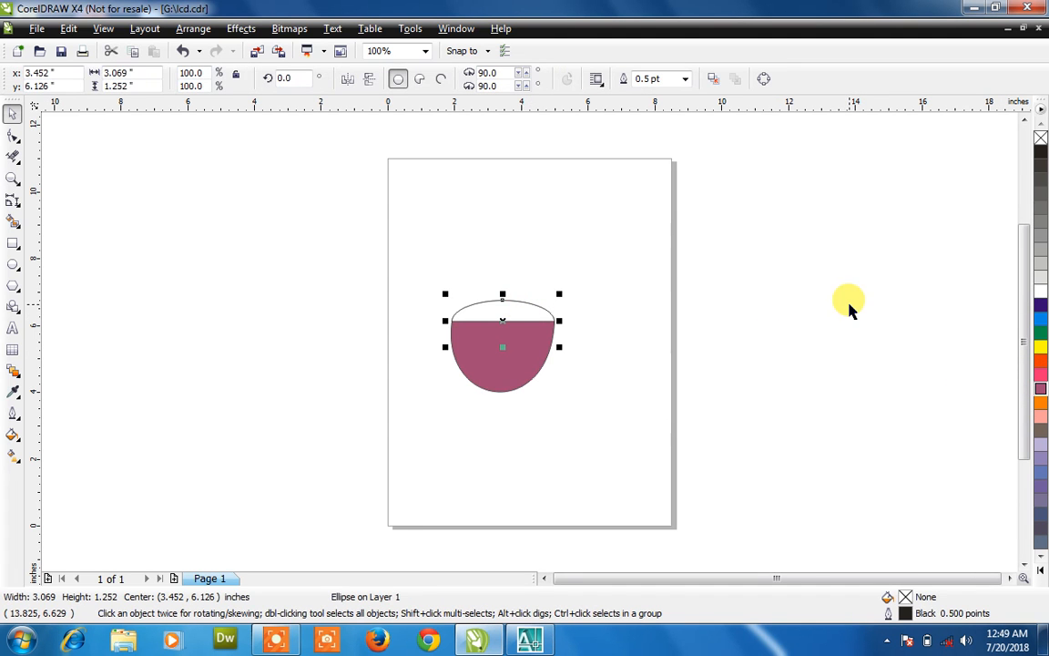
click(1041, 401)
drag(1041, 405, 1003, 454)
click(420, 308)
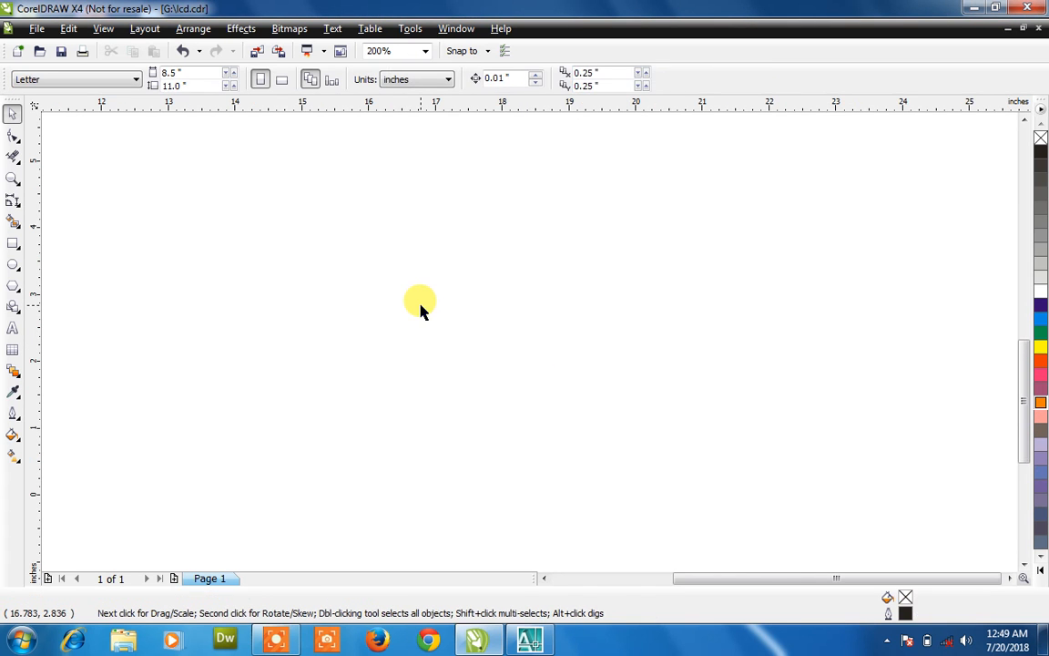
key(shift+F4)
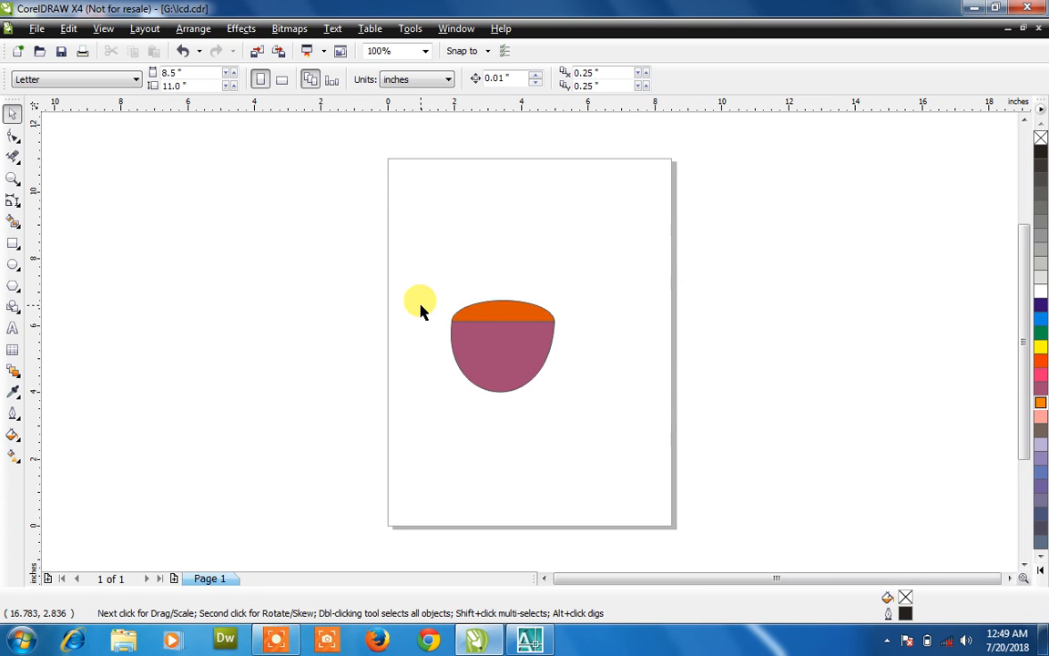
- Bring the orange rim ellipse to the front of the purple bowl body and deselect it
click(482, 314)
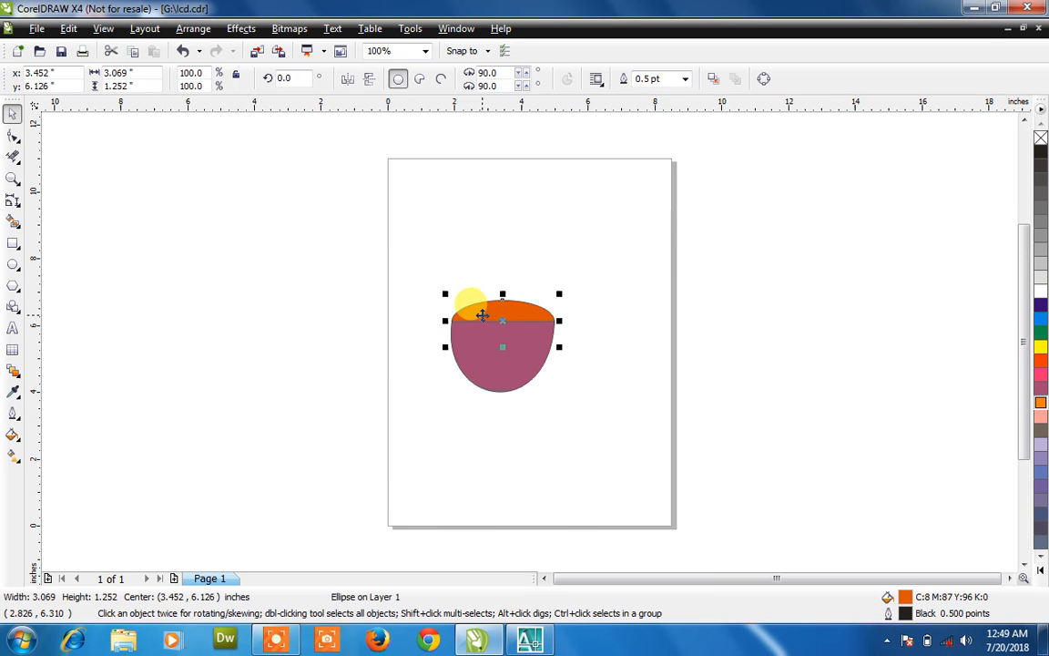
key(shift+Page_Up)
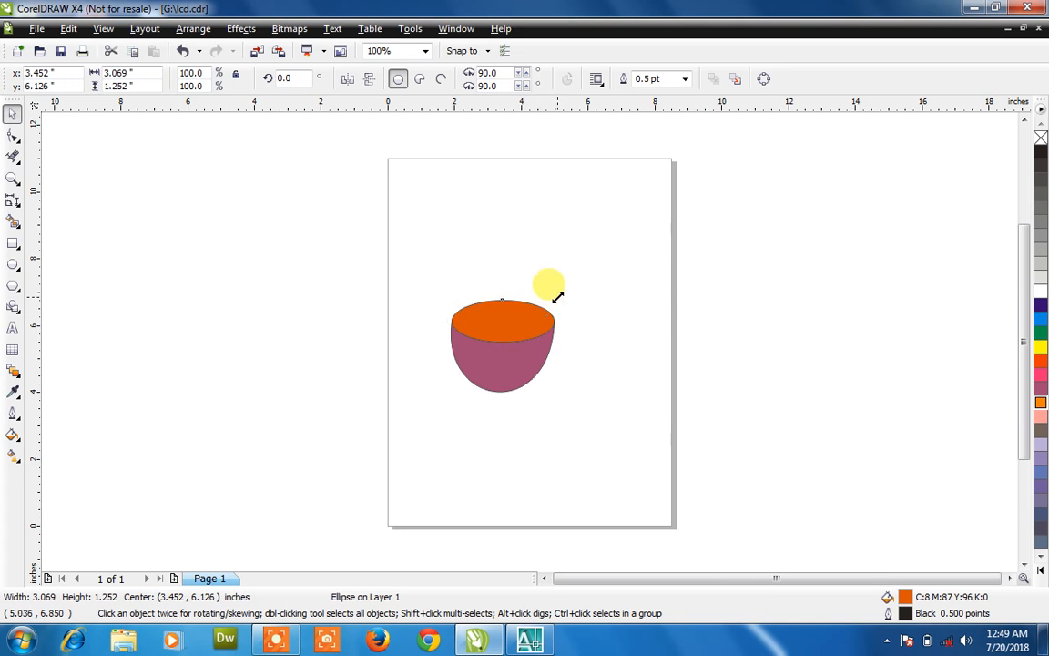
click(536, 337)
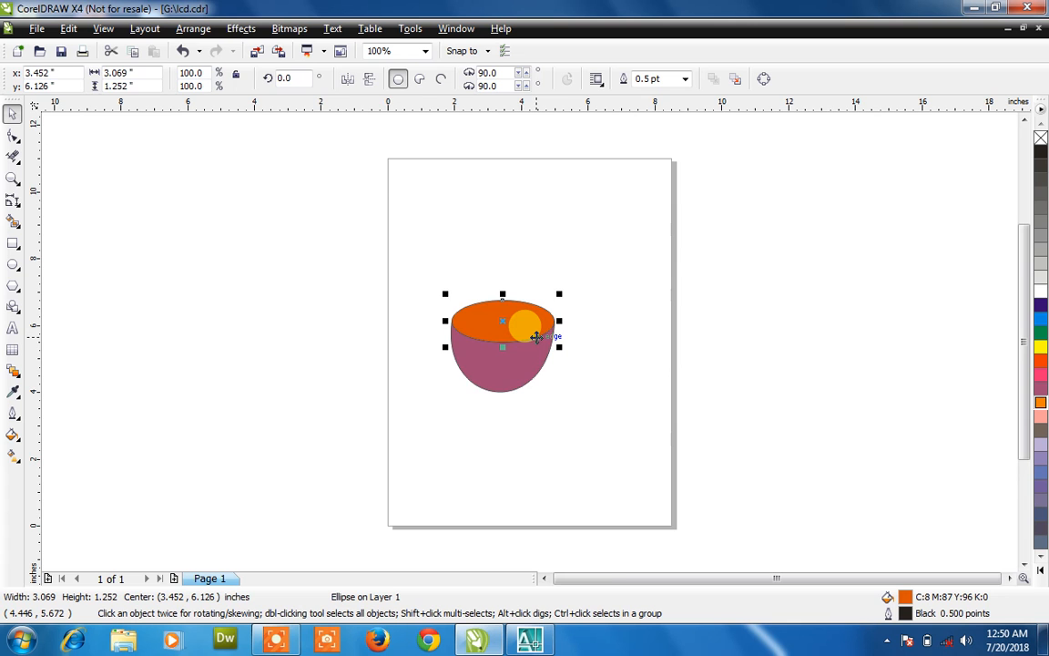
scroll(537, 337, up, 1)
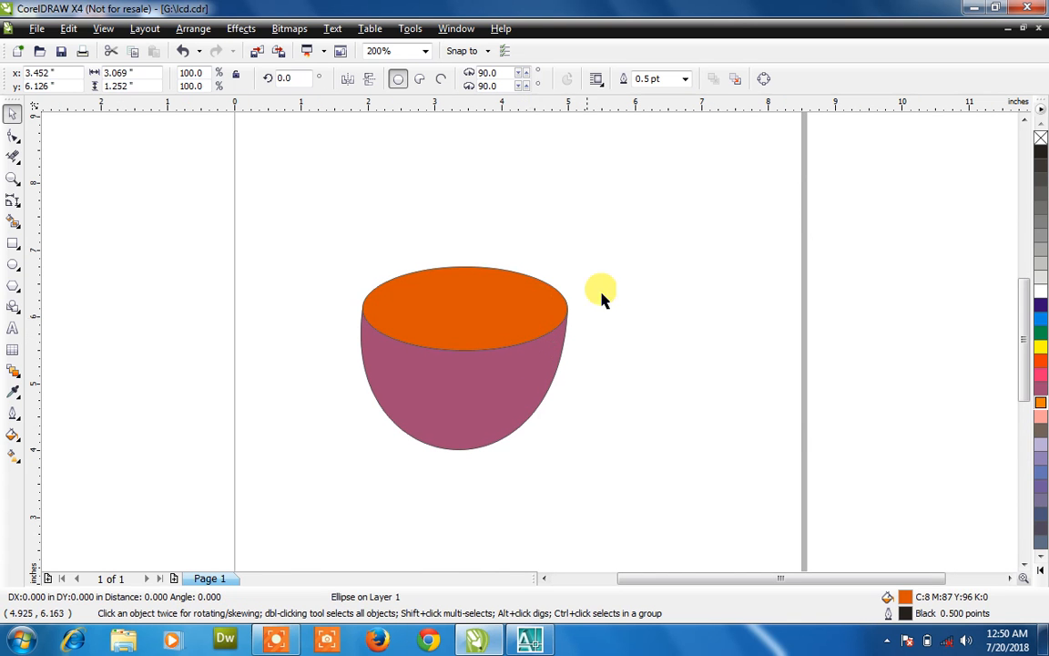
drag(627, 294, 515, 299)
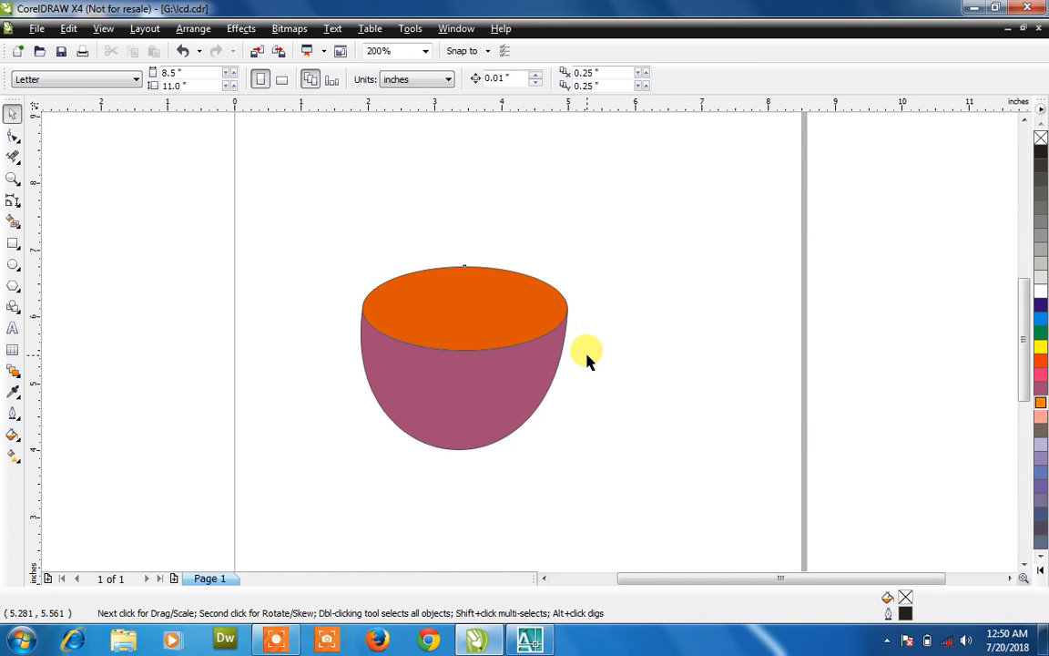
- Adjust the control handle of the purple body's upper-right node downward and outward to even out the bowl's curve
double_click(516, 403)
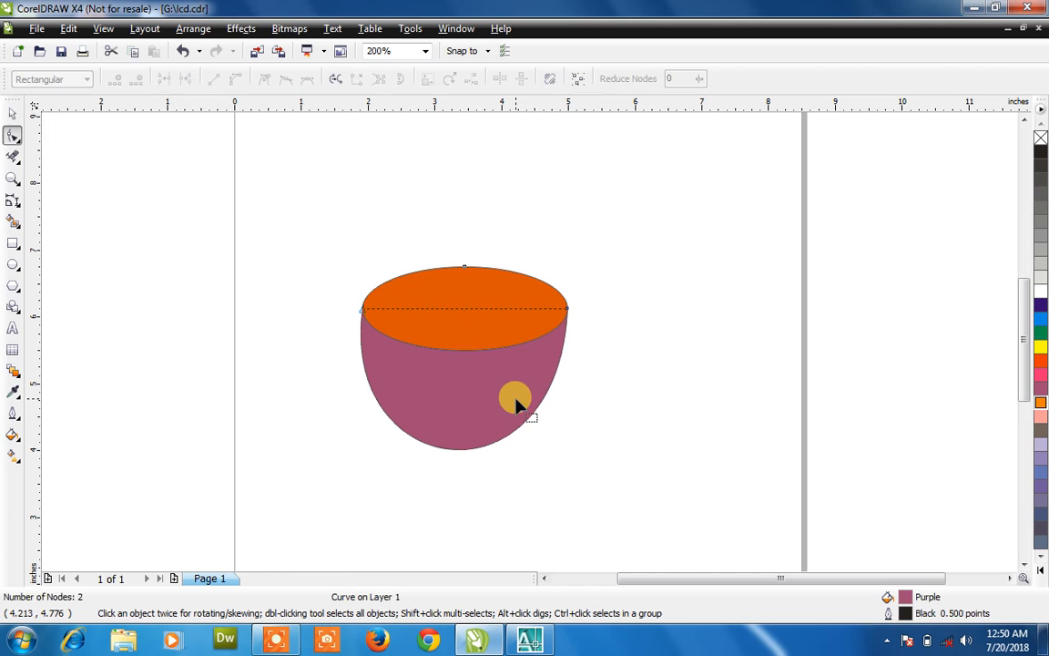
click(566, 309)
drag(558, 509, 570, 518)
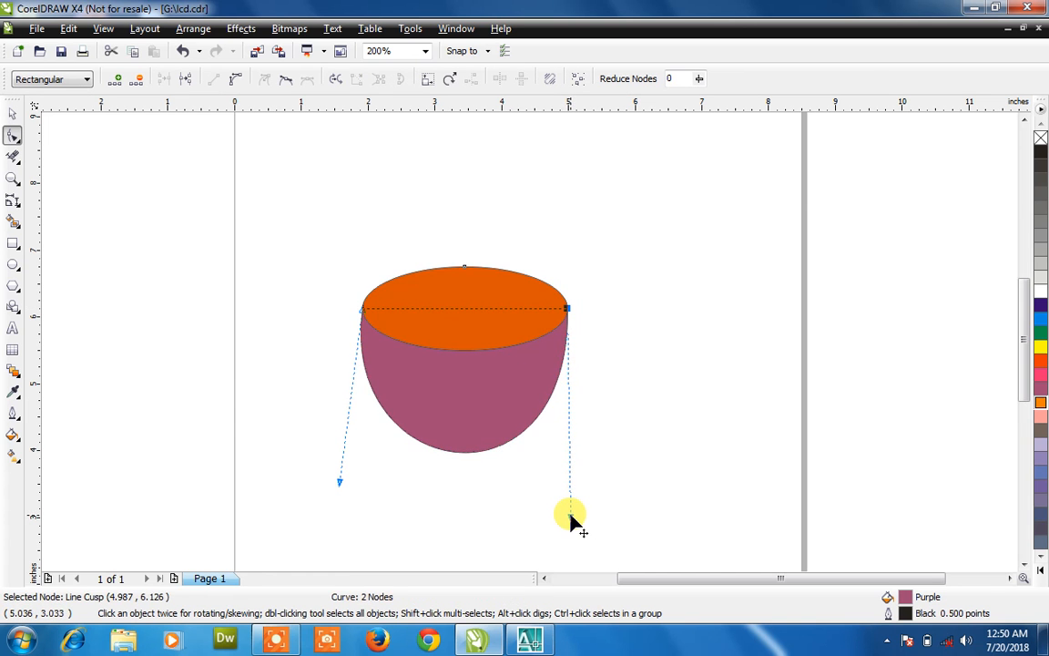
click(659, 478)
scroll(661, 478, up, 1)
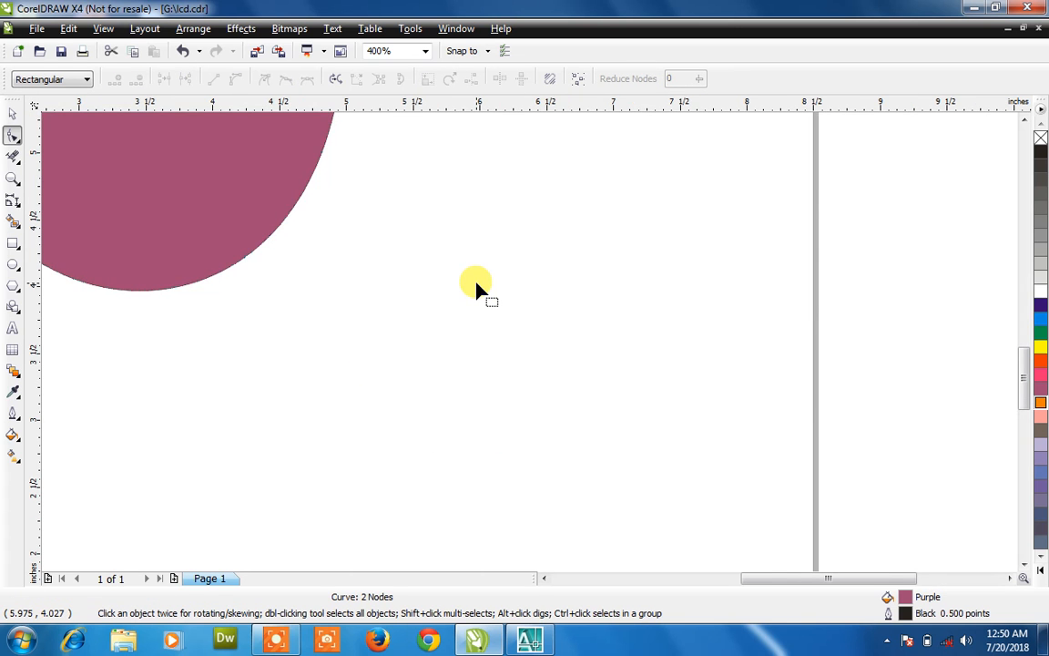
scroll(476, 282, down, 2)
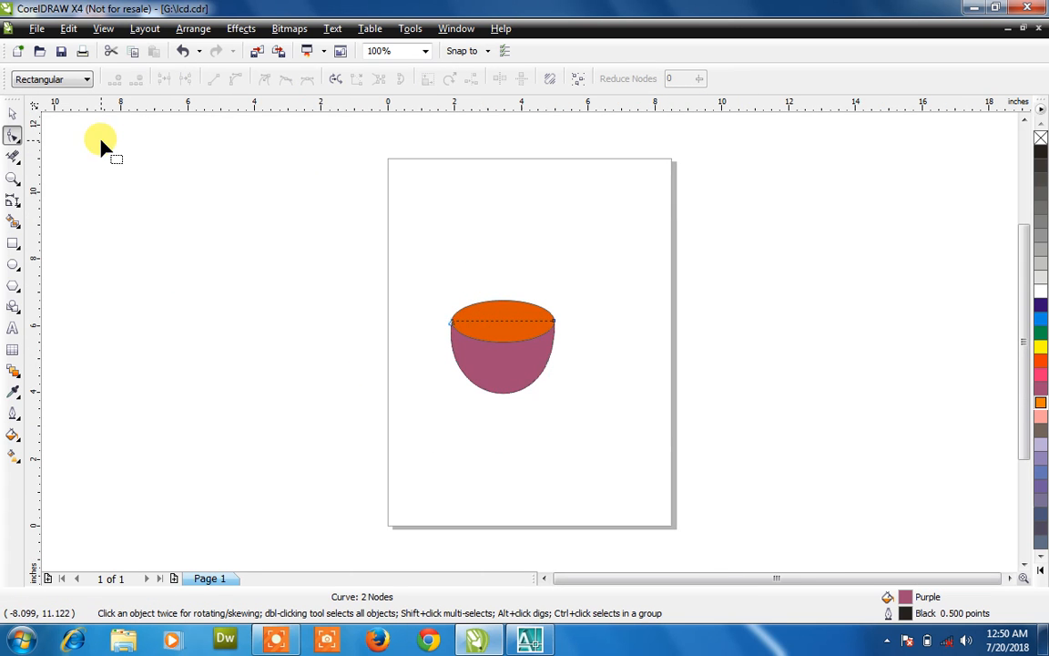
- Create a concentric copy of the rim ellipse scaled to about 76.5% and fill it with the lighter orange swatch
click(12, 112)
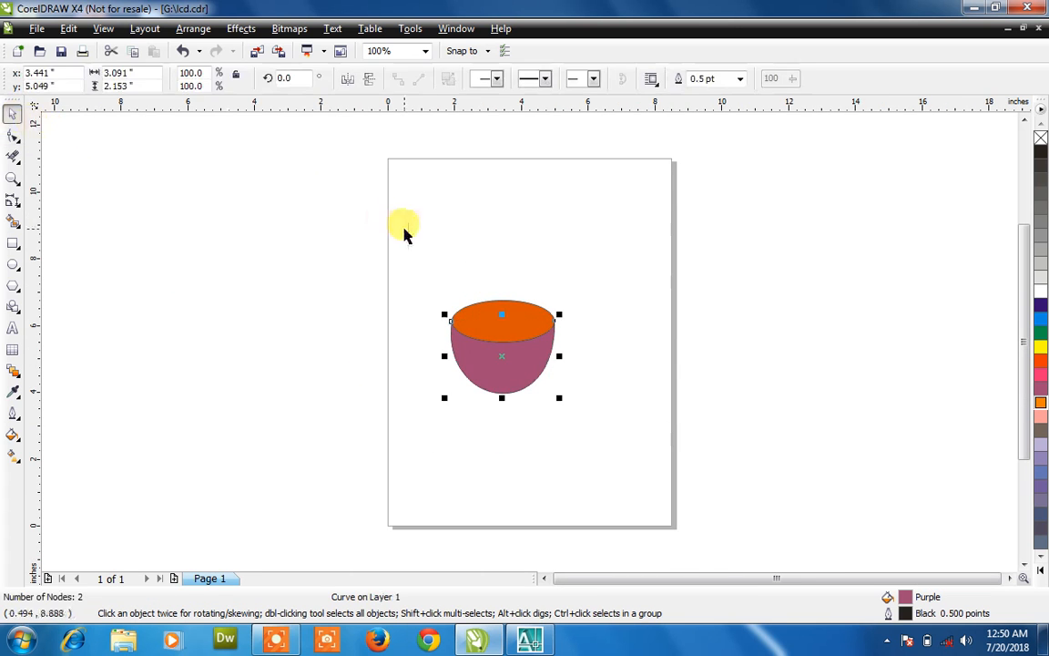
click(515, 310)
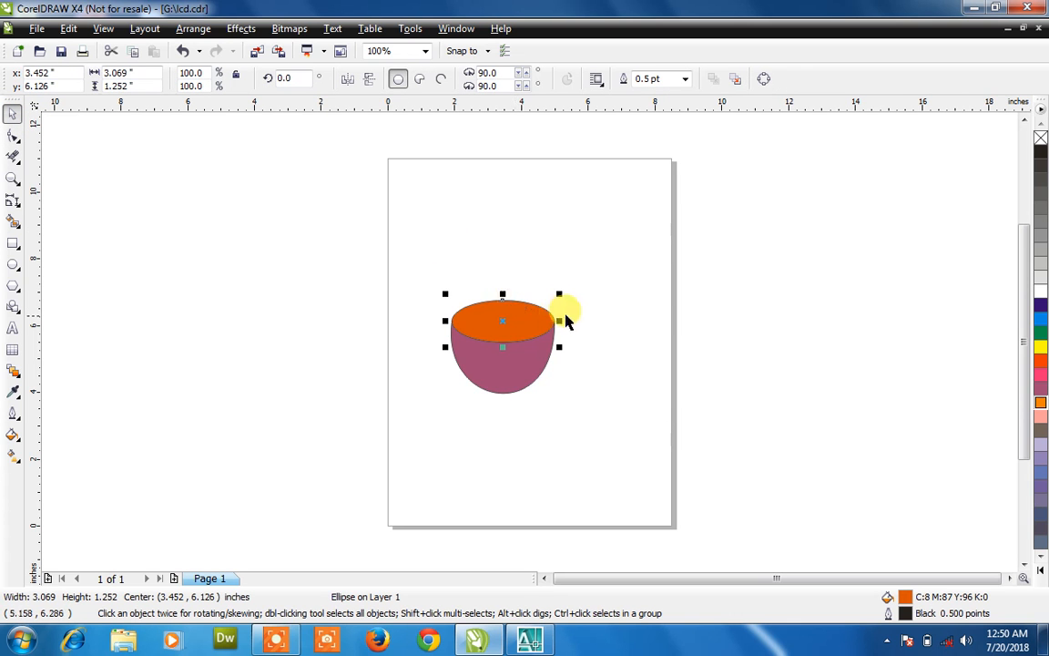
drag(559, 295, 557, 299)
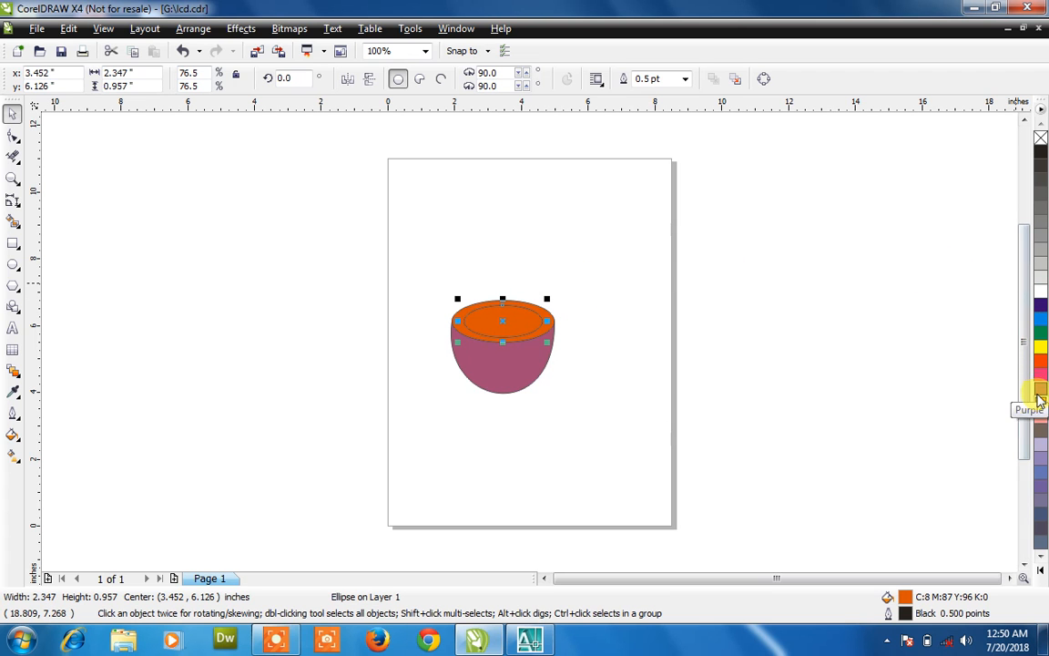
click(1041, 406)
click(897, 370)
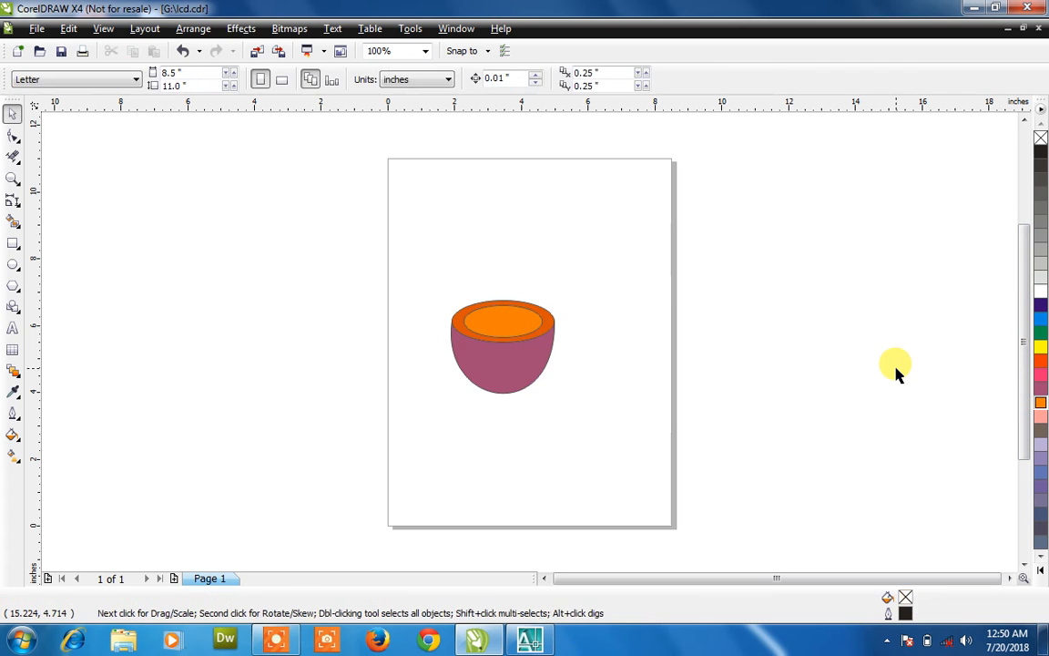
scroll(355, 331, up, 1)
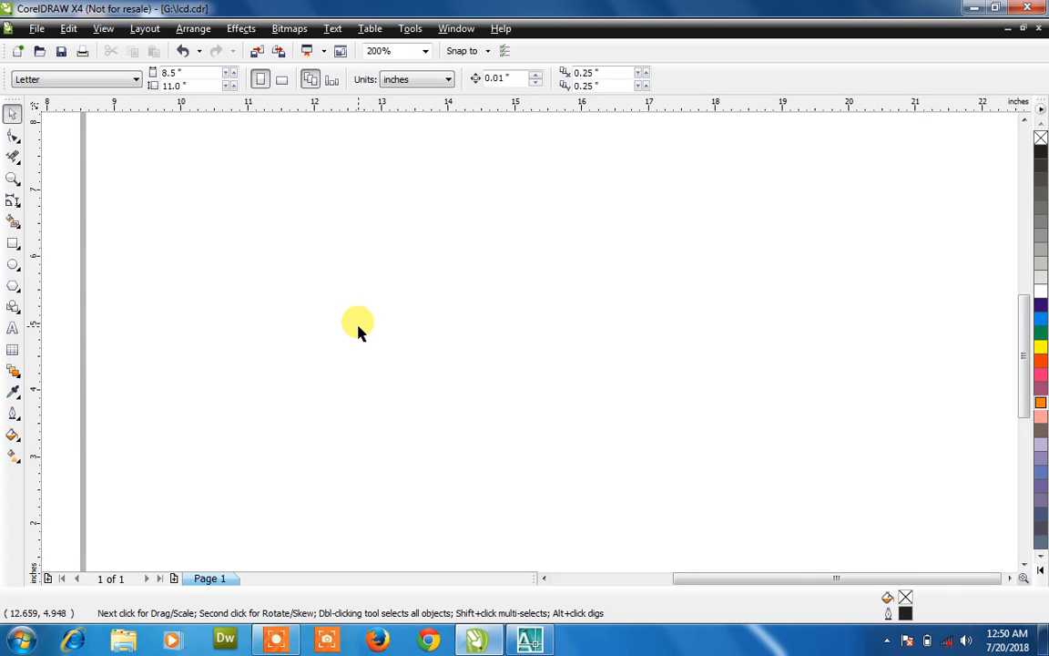
- Draw a 3 Point Curve handle about 0.73 by 1.37 inches, bulging outward from the bowl's right side
scroll(358, 331, down, 1)
scroll(360, 285, up, 1)
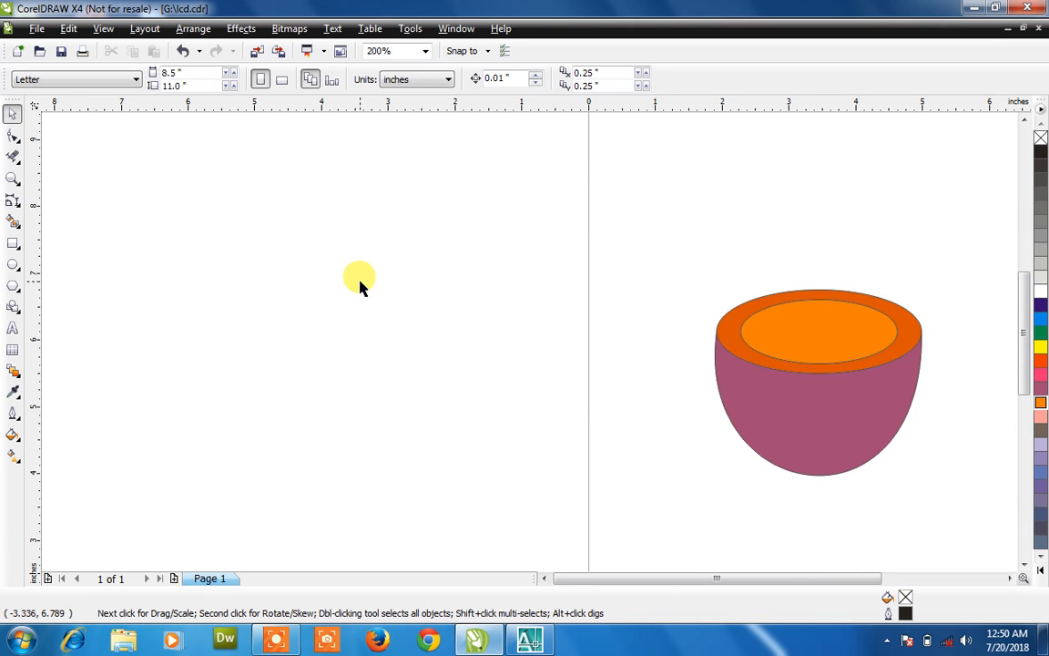
click(15, 205)
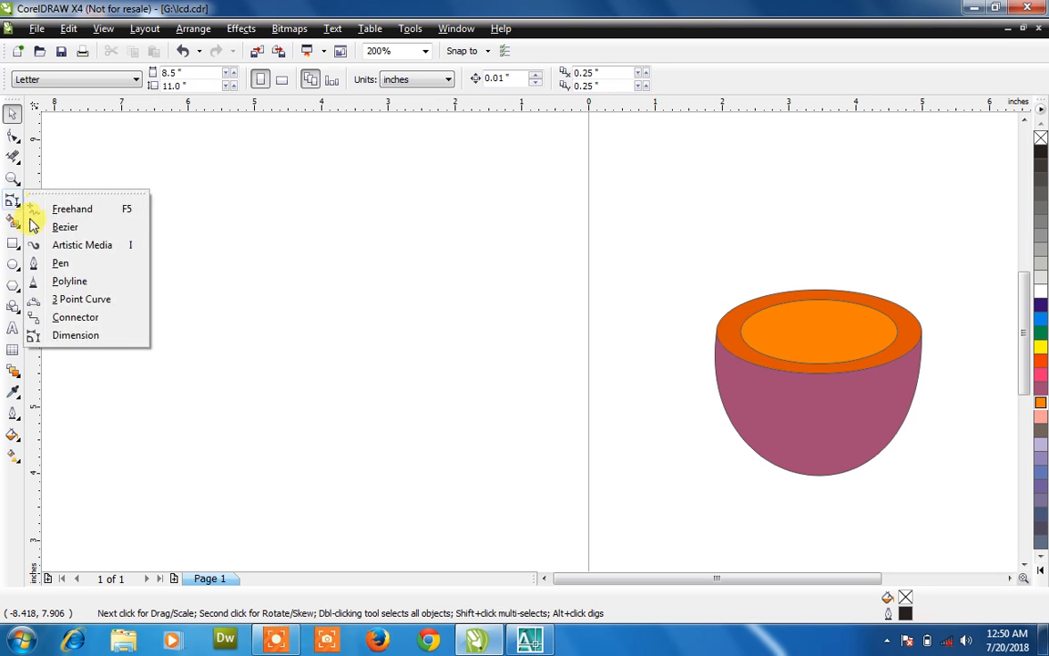
mouse_move(16, 223)
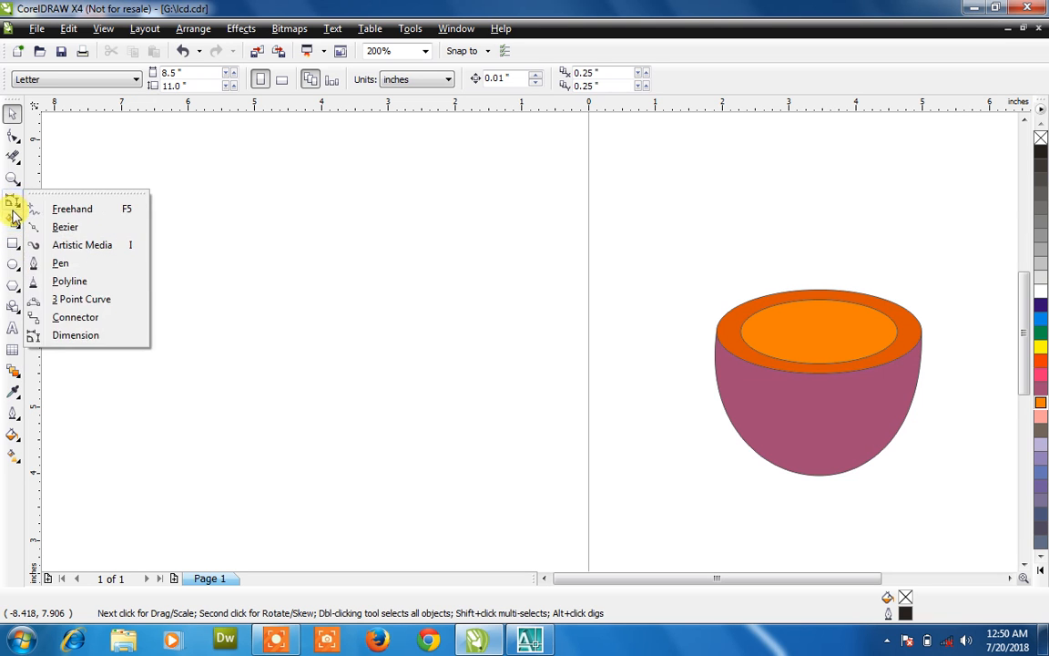
click(84, 301)
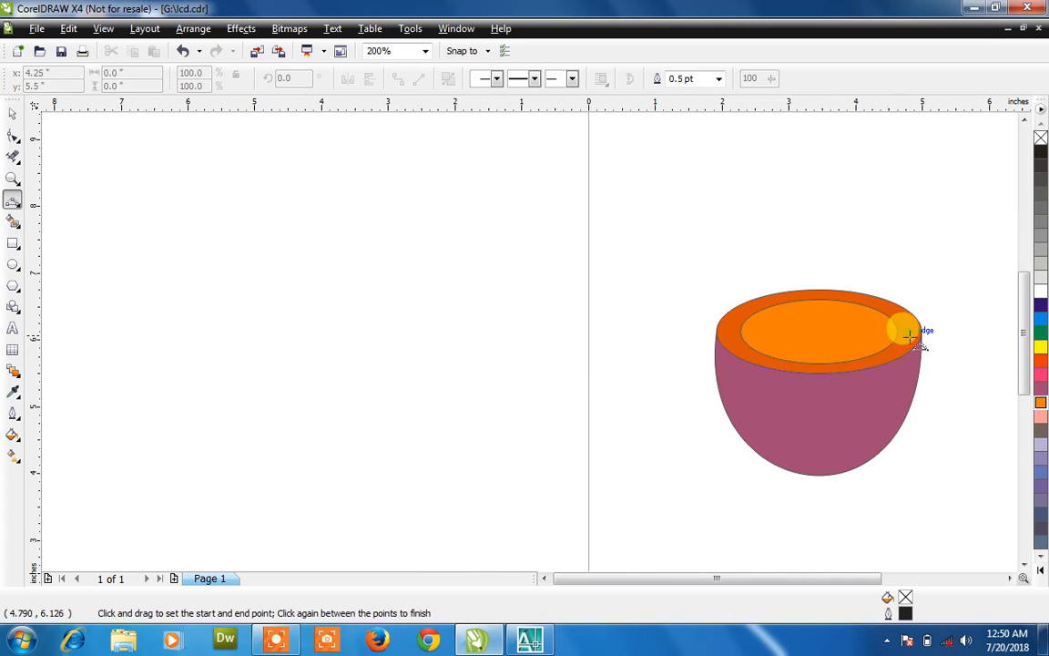
drag(920, 348, 889, 443)
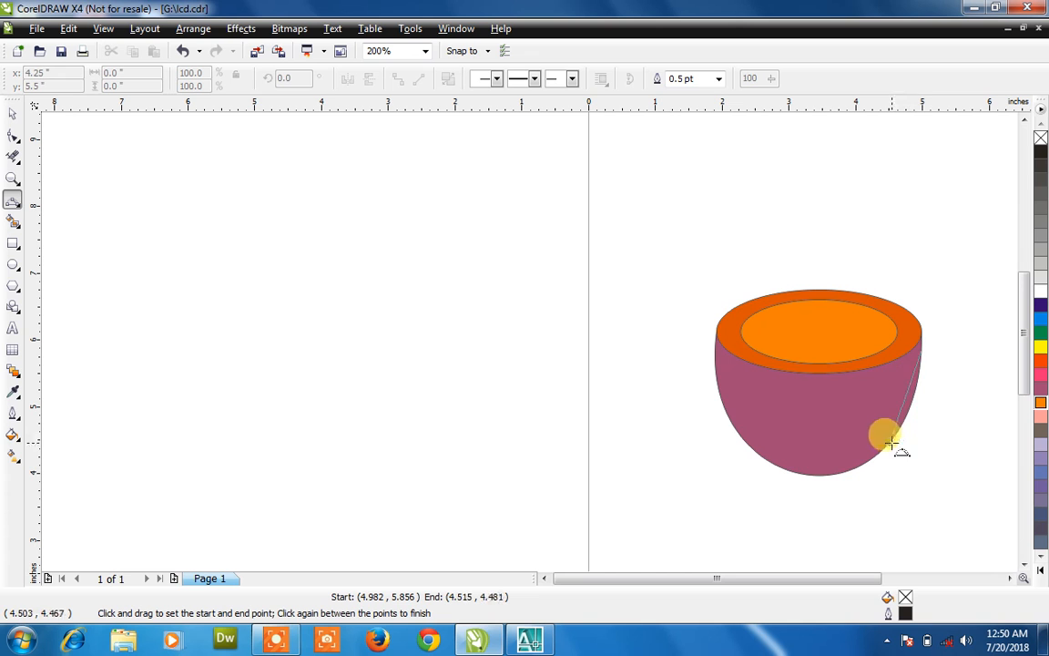
click(935, 401)
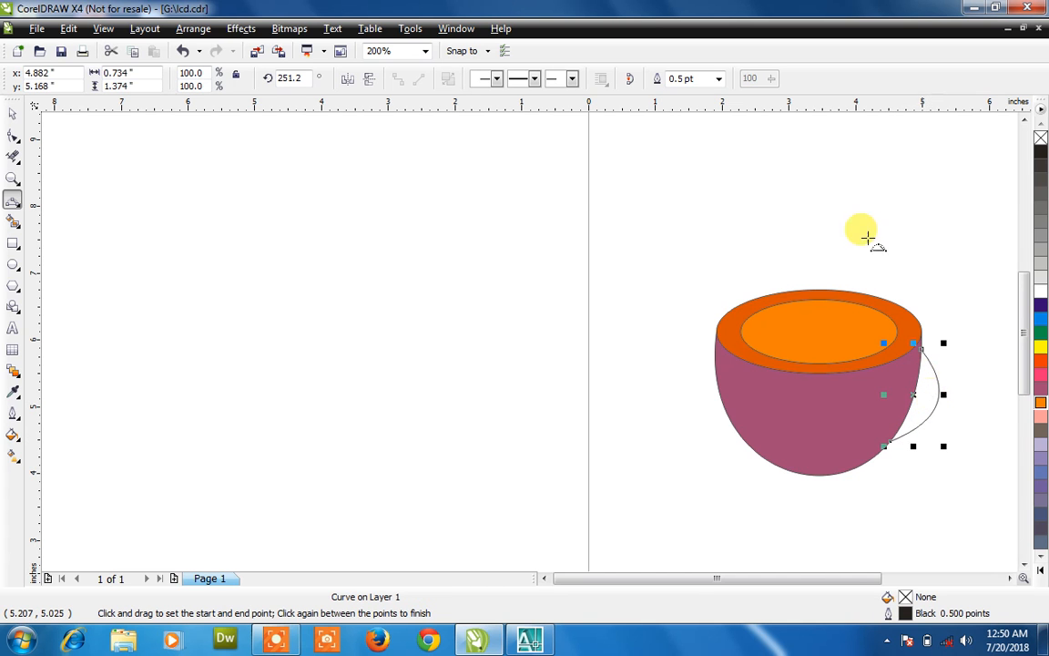
- Set the handle curve's outline width to 10 pt
click(718, 79)
click(704, 189)
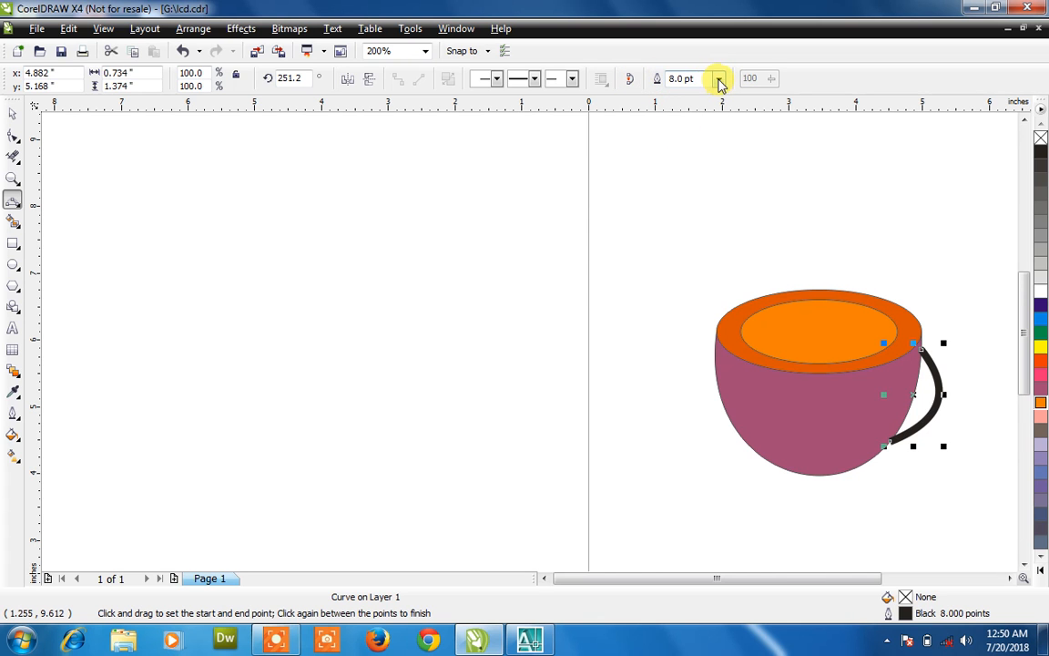
click(719, 79)
click(707, 203)
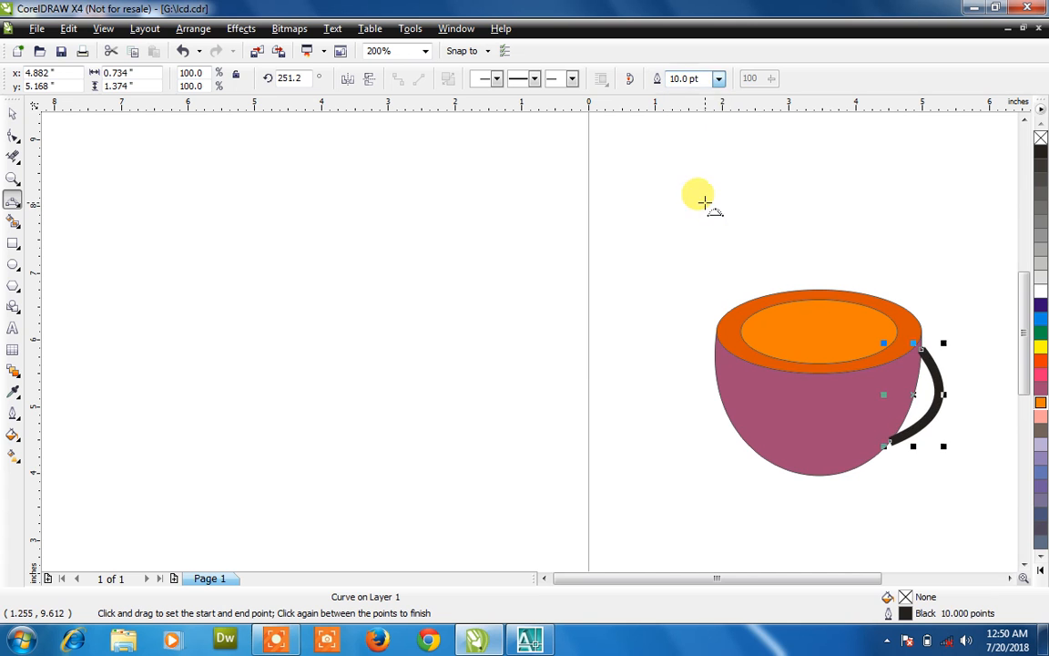
scroll(830, 330, up, 1)
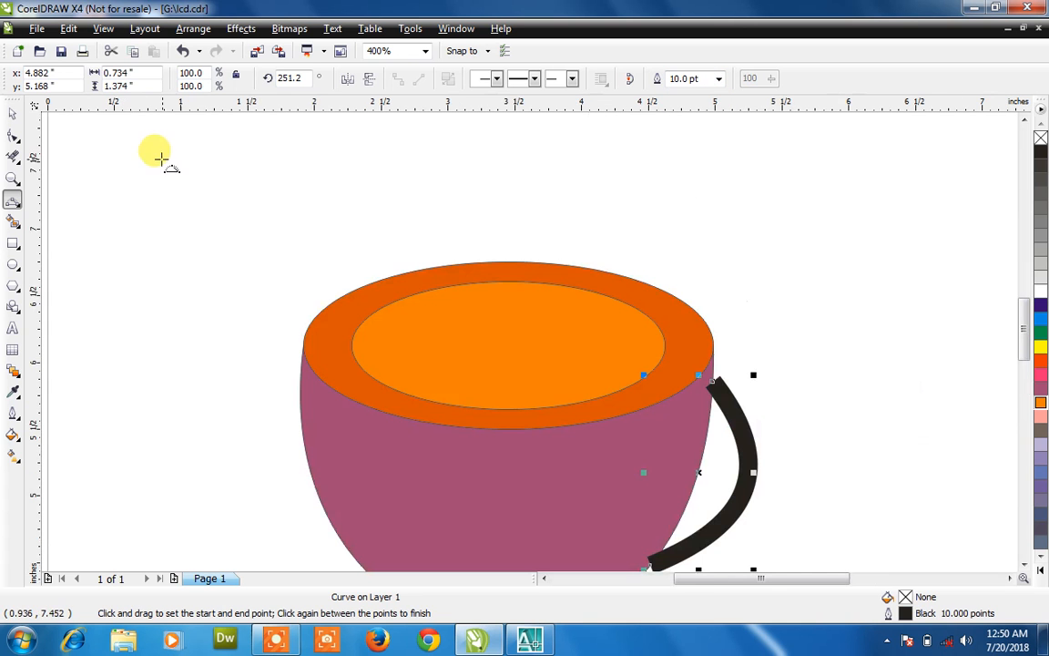
- Shift the handle about 0.07 inches inward and send it behind the bowl
click(12, 114)
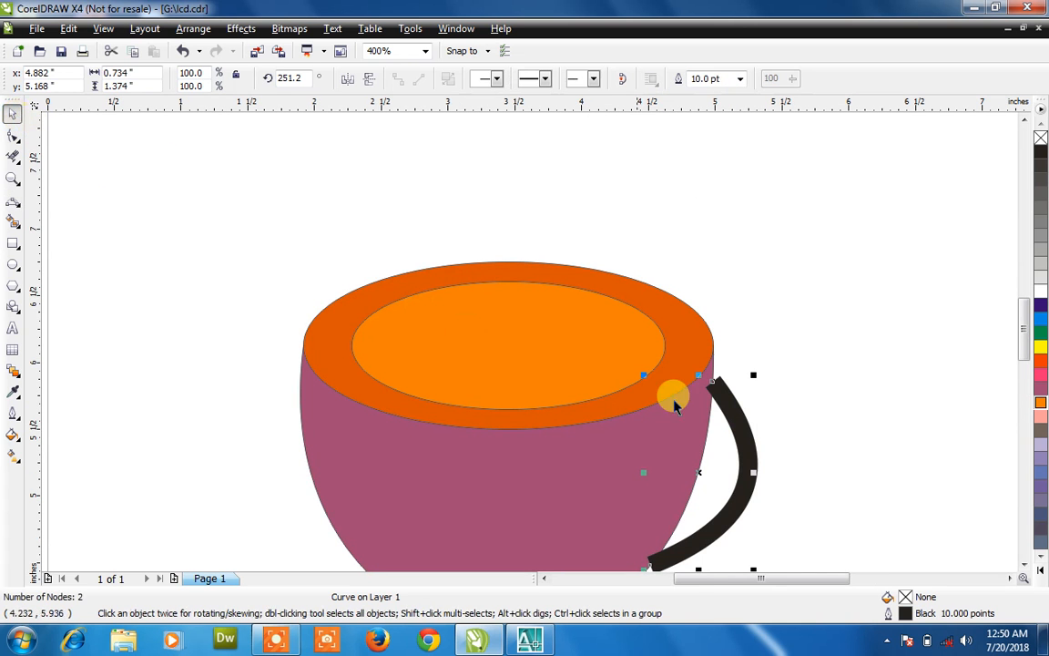
drag(729, 417, 719, 418)
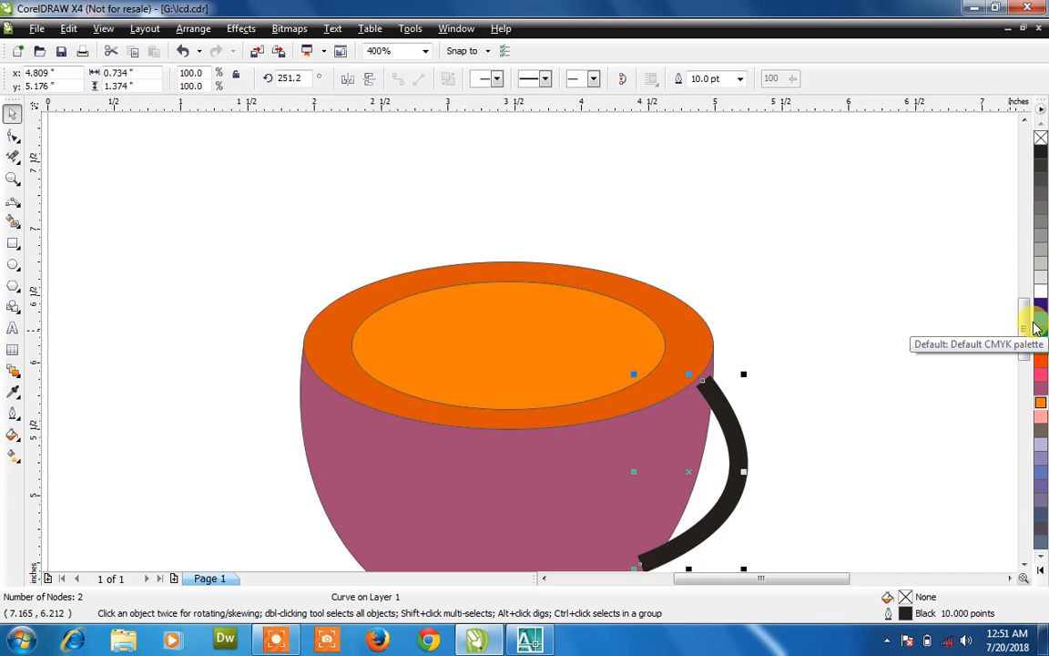
key(shift+Page_Down)
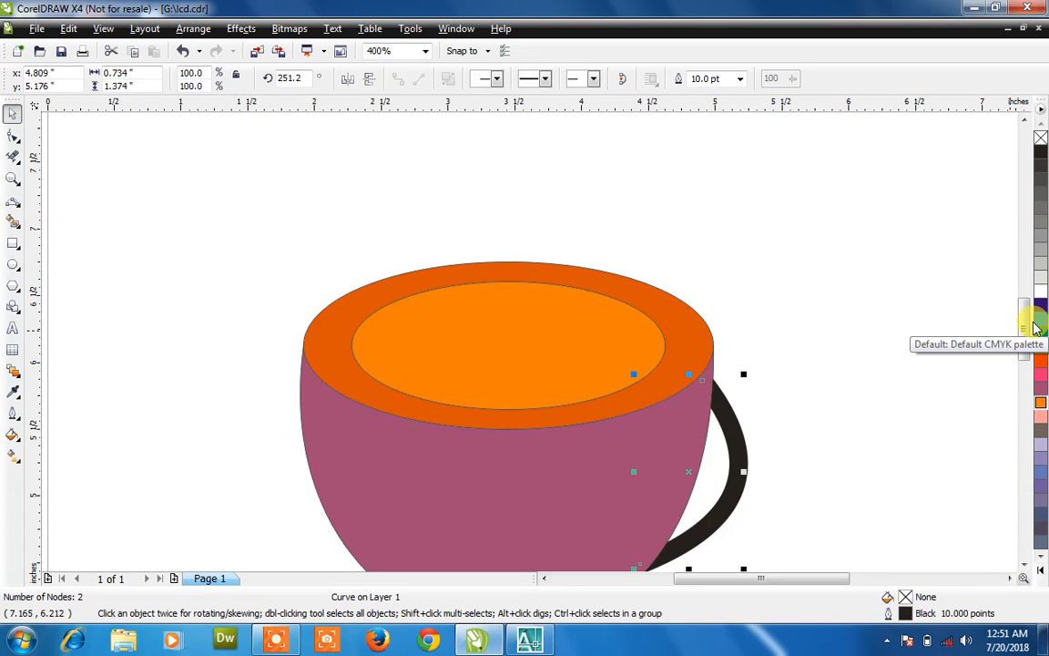
key(shift+F4)
click(809, 336)
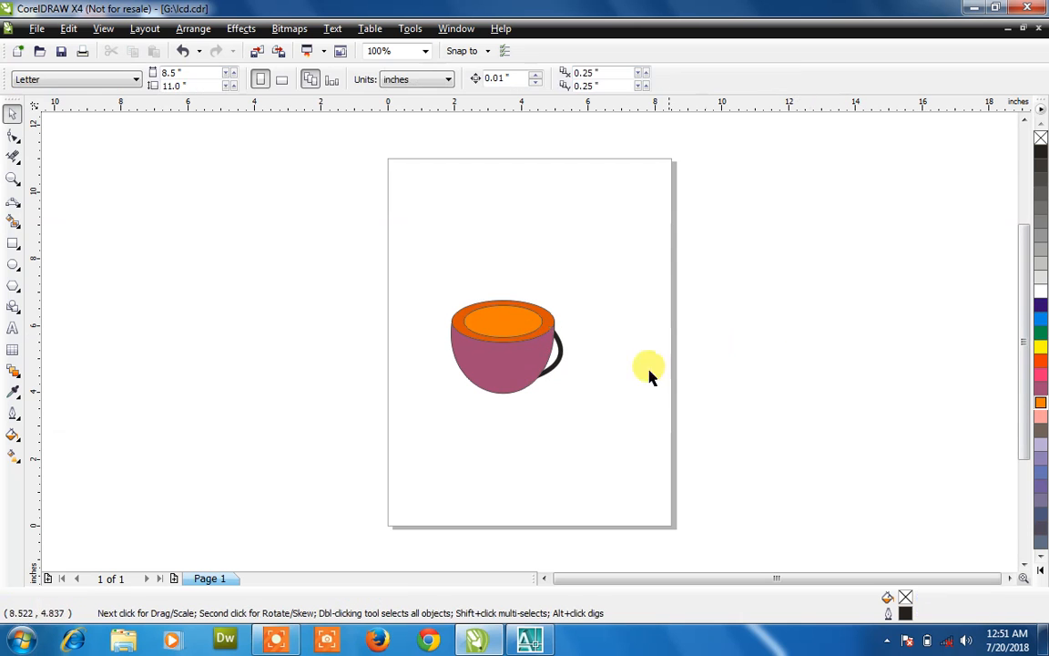
- Reshape the handle by tucking its lower end node behind the cup body and raising the upper node's control handle for a rounder bend
click(558, 366)
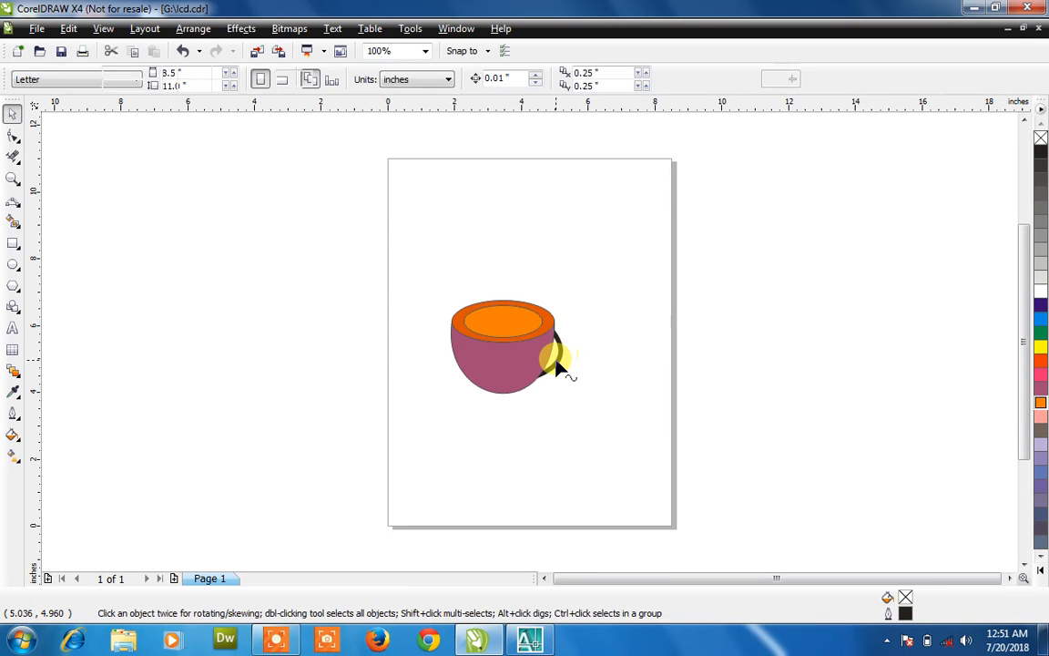
drag(537, 375, 578, 357)
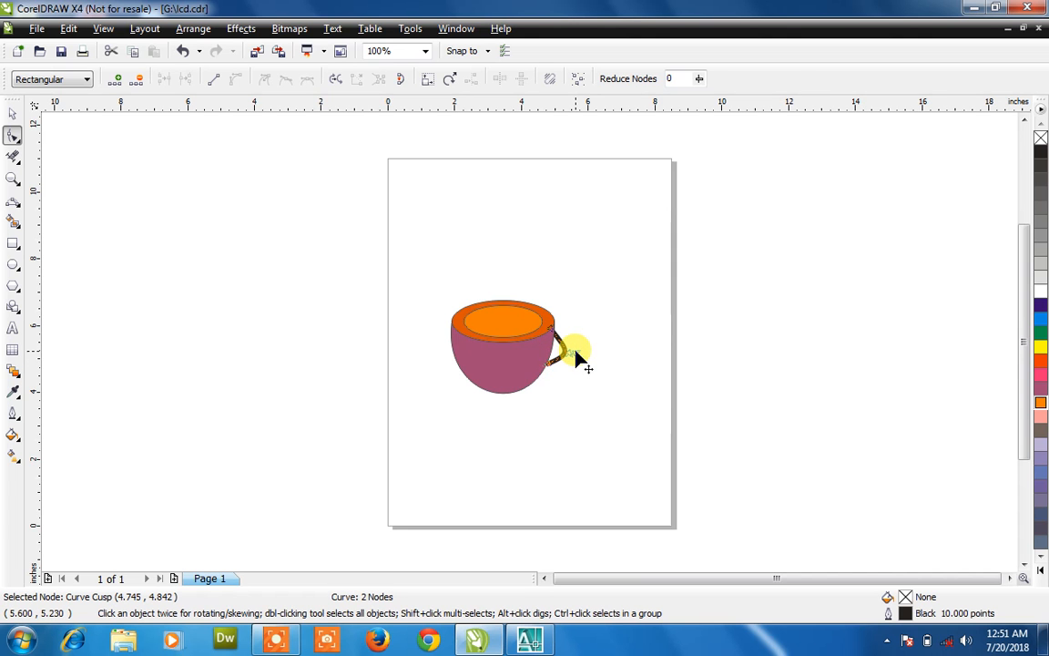
scroll(577, 355, up, 3)
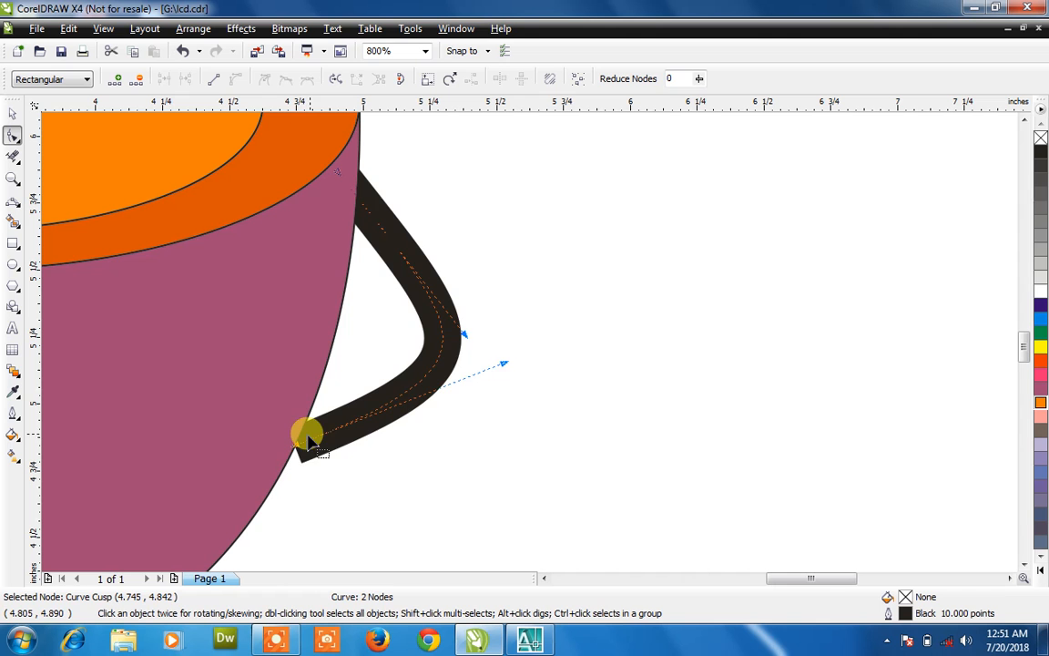
drag(293, 444, 233, 466)
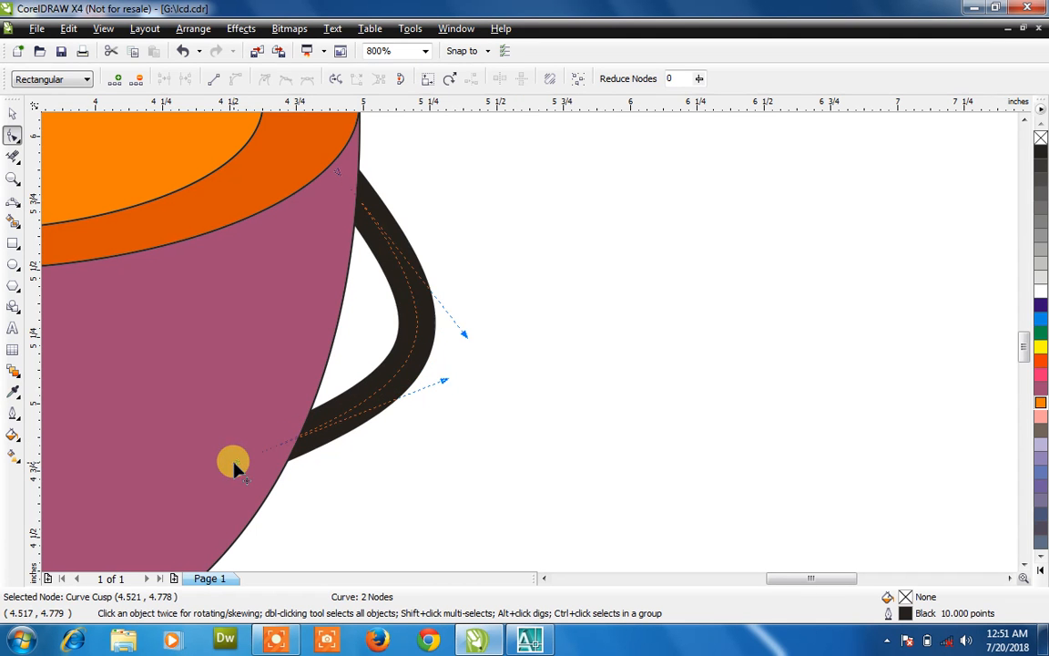
drag(465, 334, 480, 268)
click(672, 312)
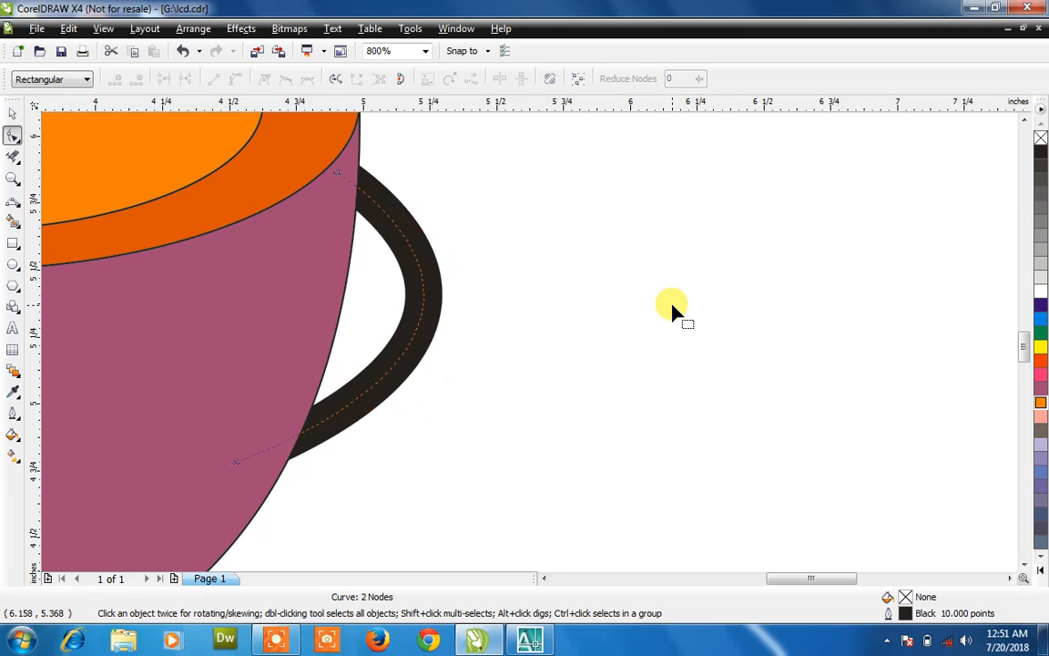
key(shift+F4)
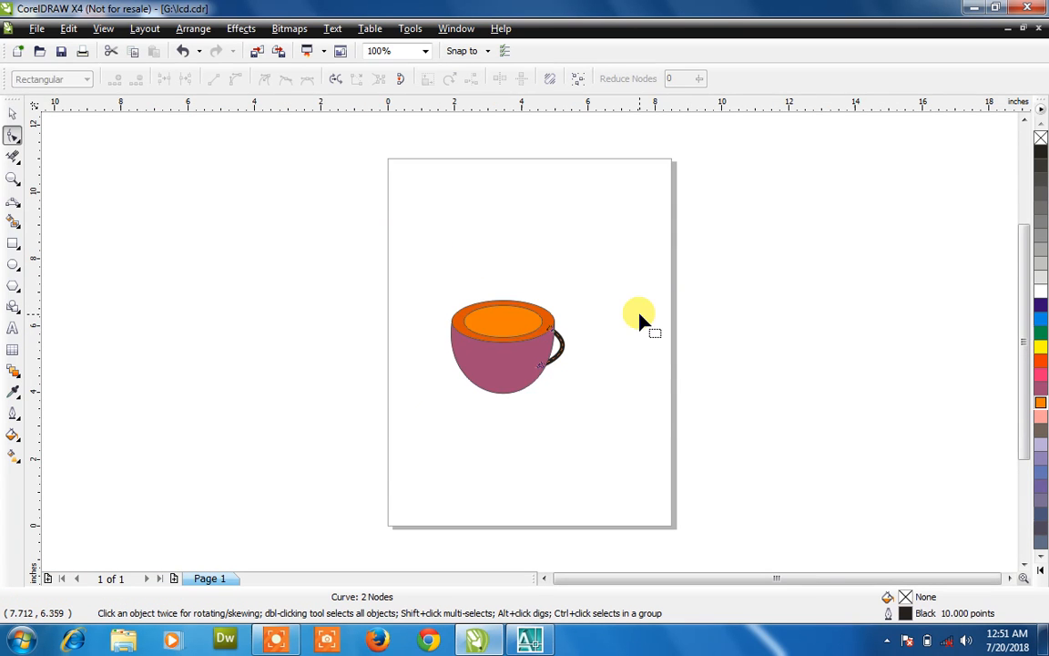
scroll(639, 315, up, 1)
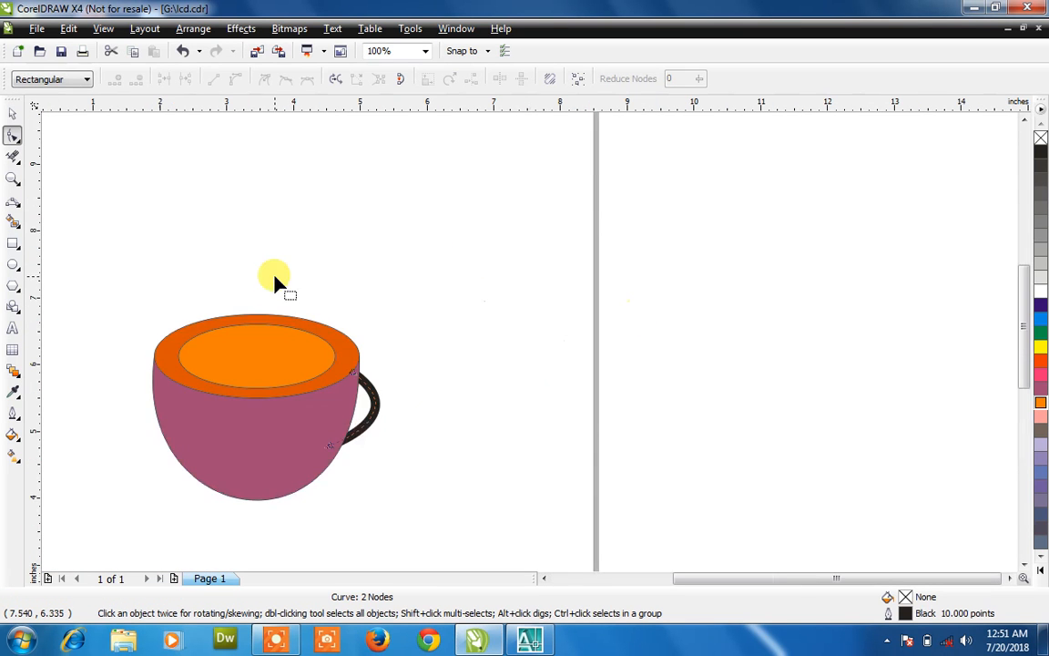
- Select all four cup objects, narrow them to about 2.22 inches wide and shorten them from the bottom
click(12, 111)
drag(122, 268, 401, 526)
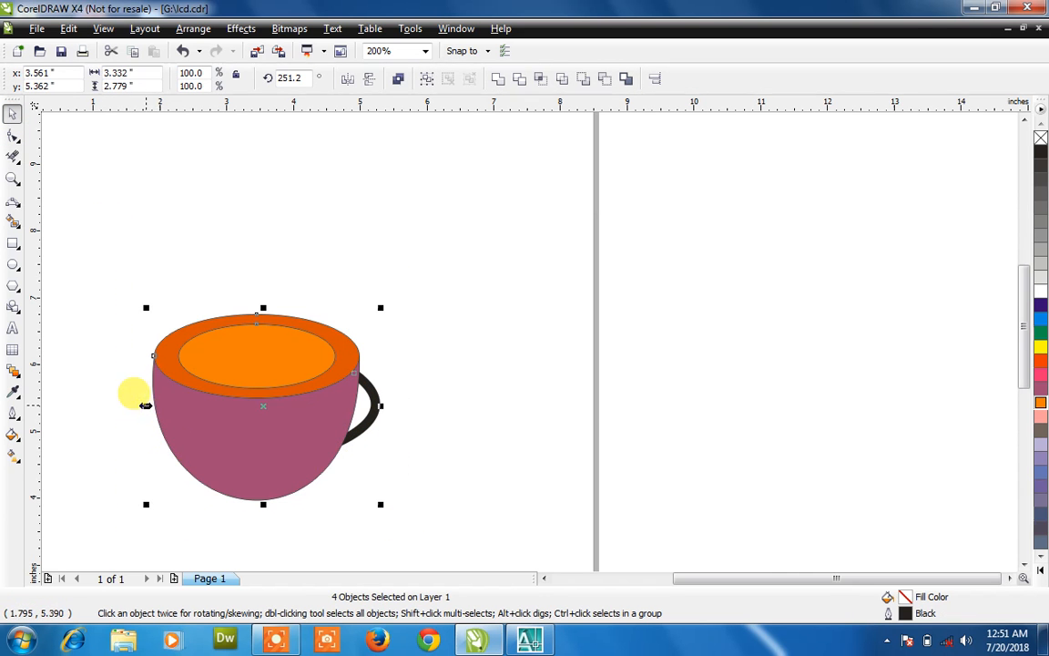
drag(146, 405, 220, 406)
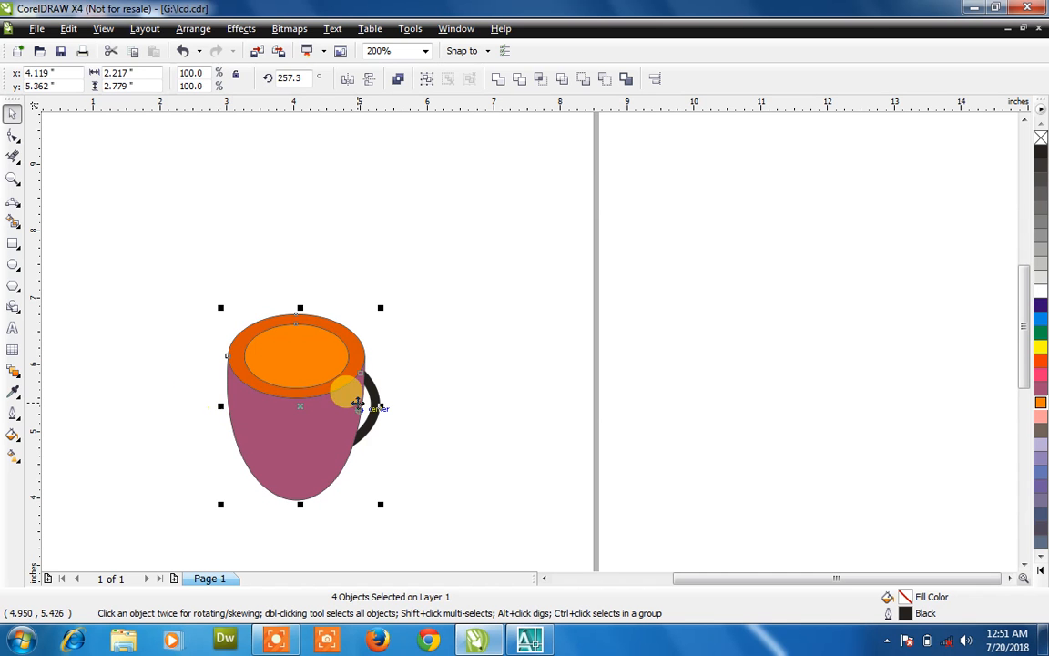
drag(293, 507, 301, 450)
click(410, 424)
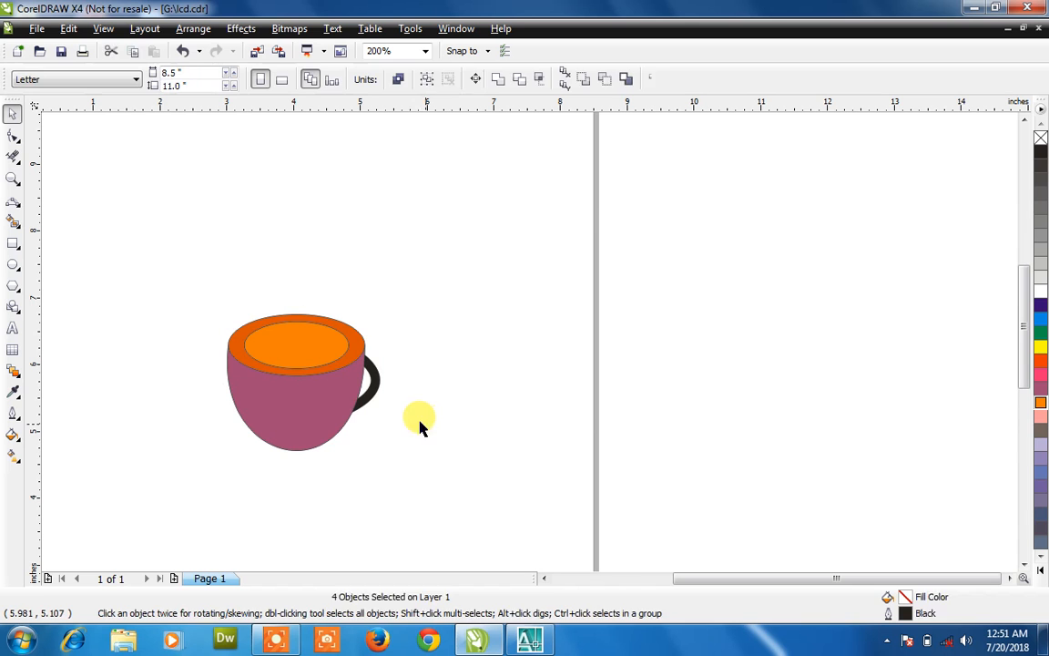
- Change the cup handle's outline colour to Orange and deselect it
click(377, 384)
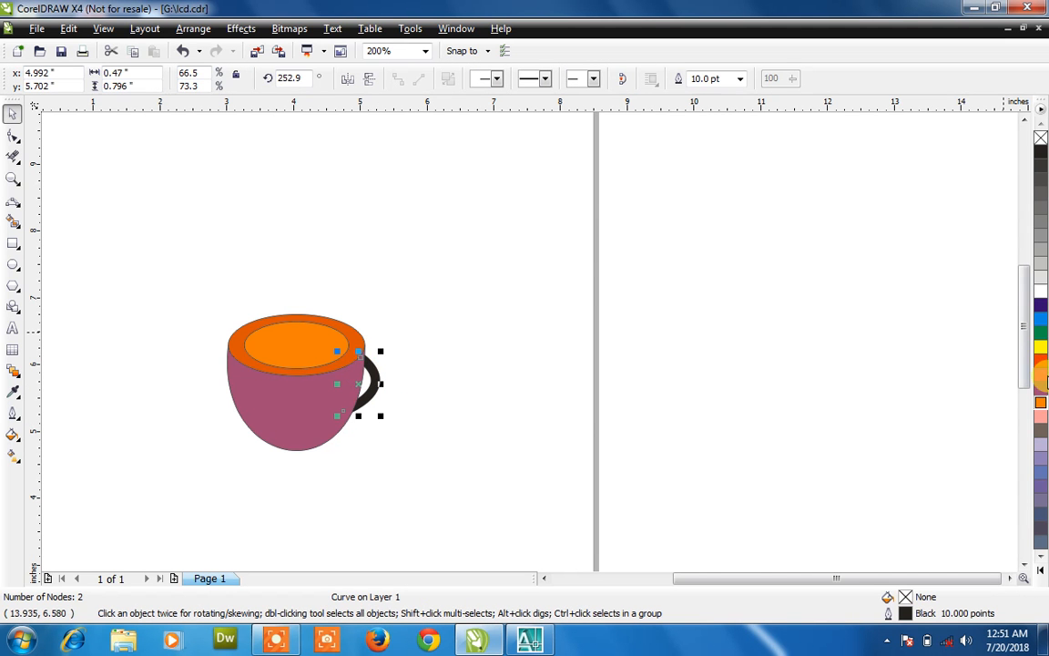
right_click(1043, 410)
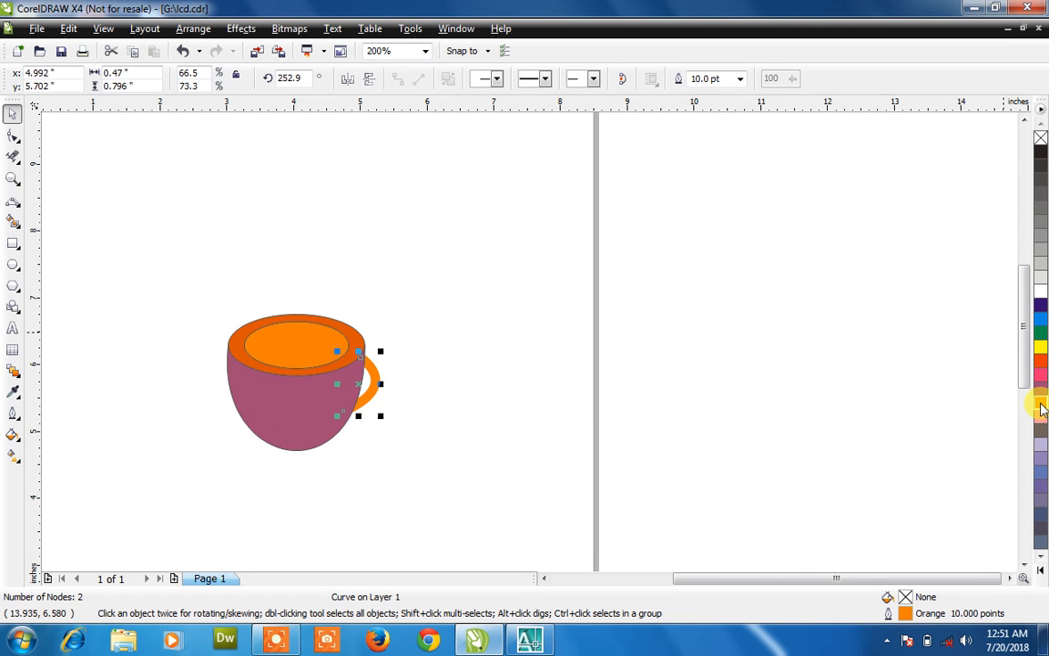
right_click(1043, 409)
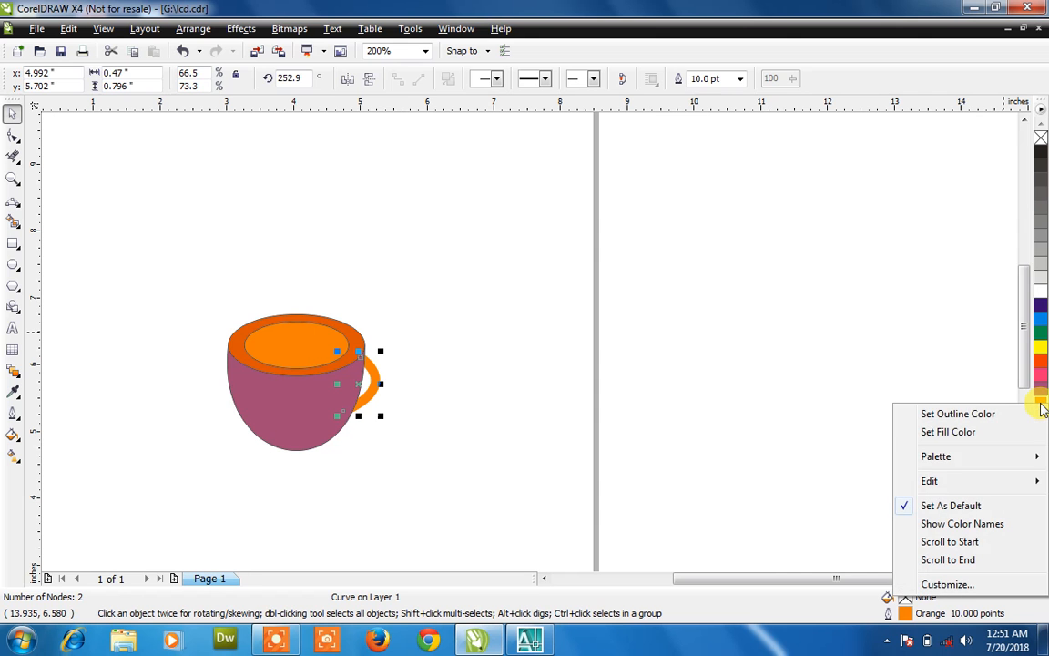
click(992, 377)
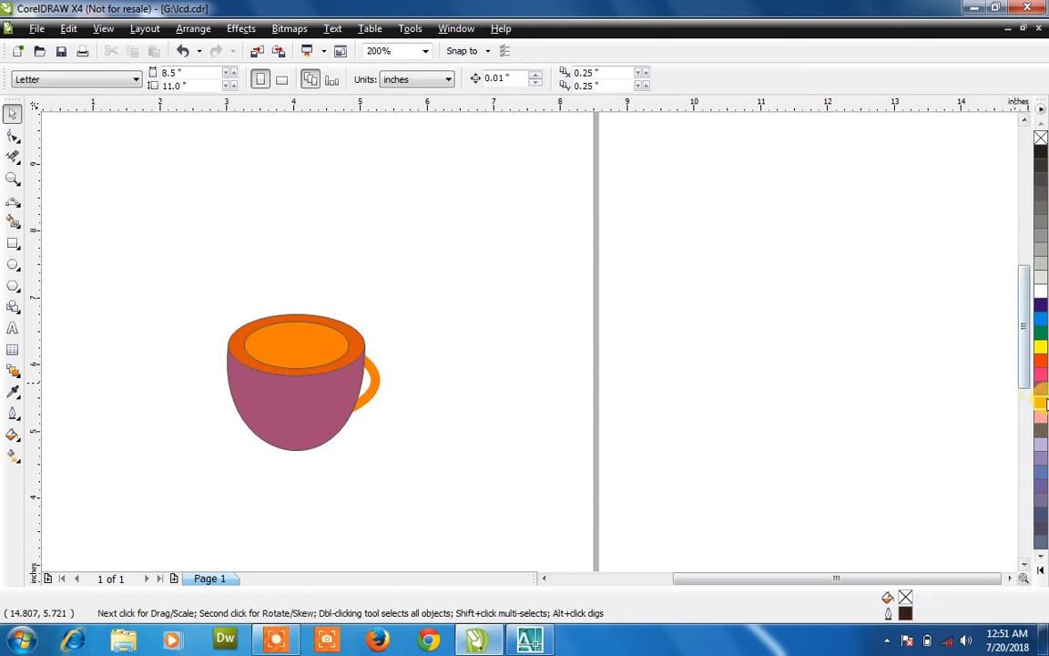
click(1043, 407)
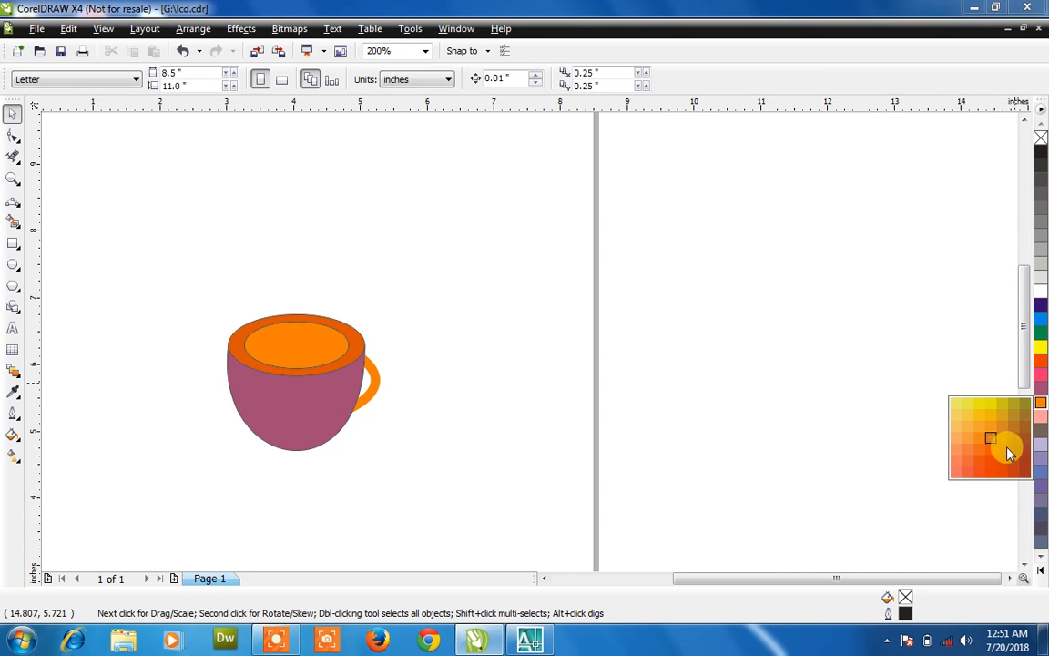
right_click(991, 472)
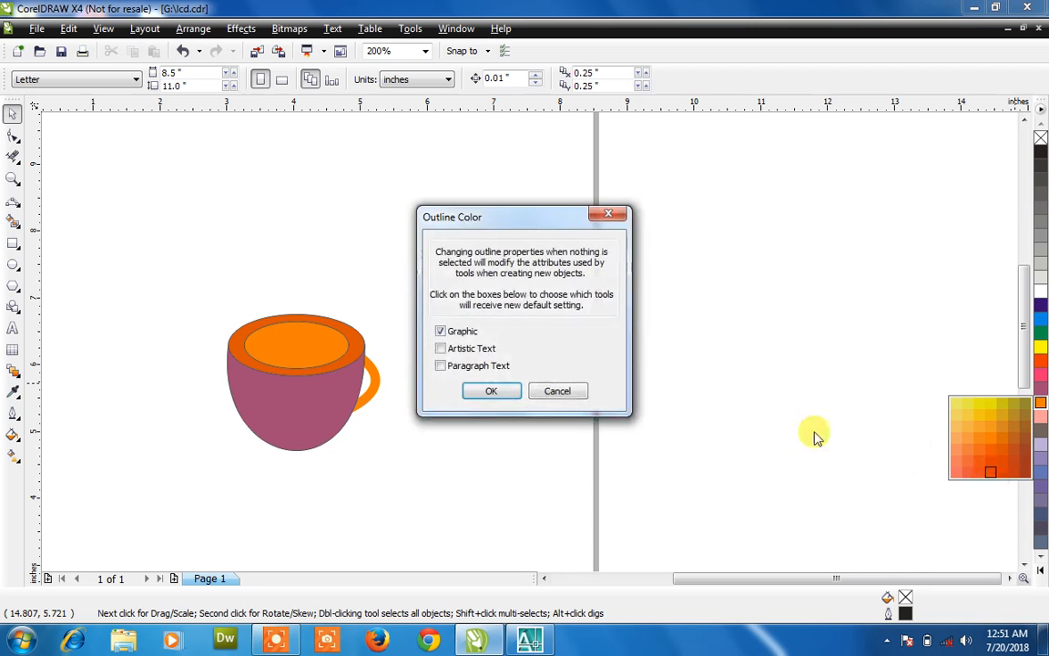
click(563, 394)
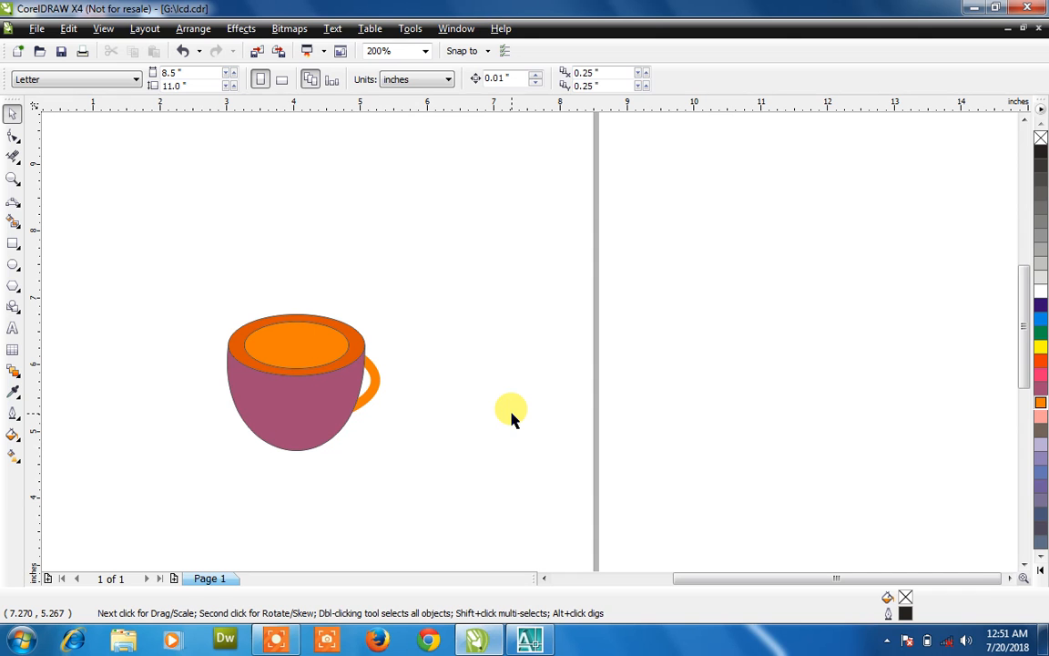
- Nudge the light orange inner ellipse down until its centre is at Y 6.193 inches
click(335, 349)
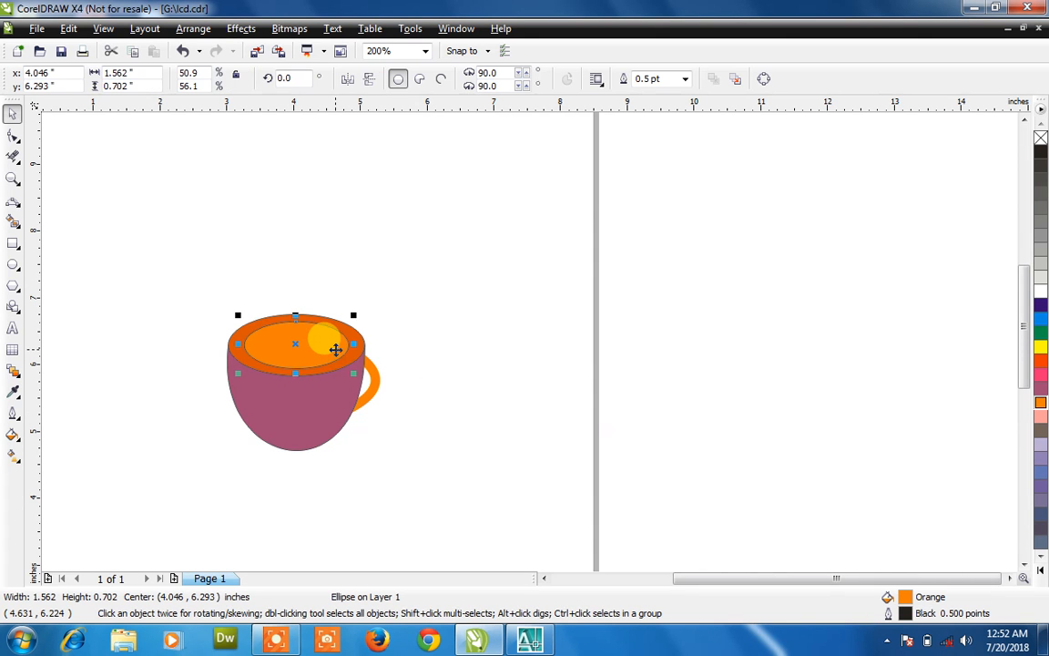
key(Down)
key(Down)
key(Down)
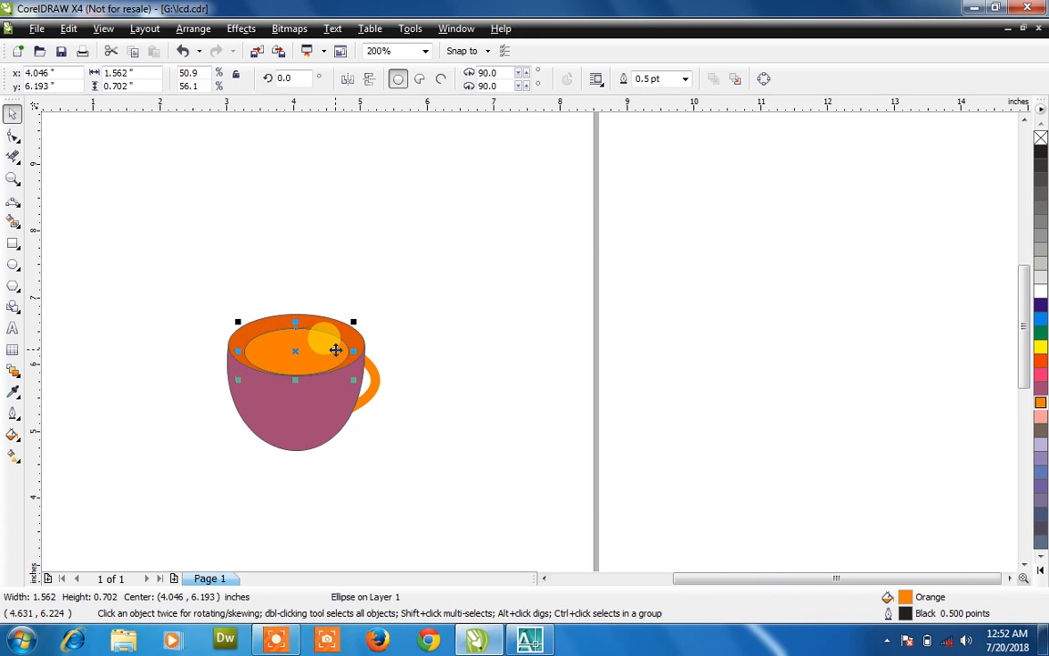
click(464, 300)
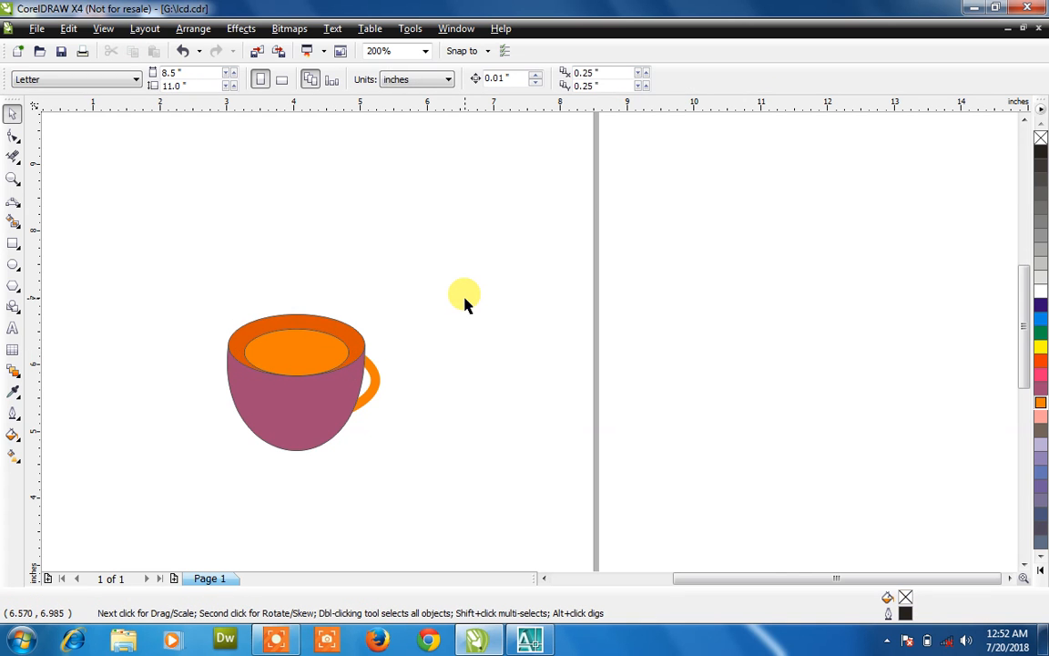
- Fine-tune the inner ellipse's height in the cup by nudging it down, then back up to a centre of Y 6.223 inches
click(332, 344)
key(Down)
key(Down)
key(Down)
key(Down)
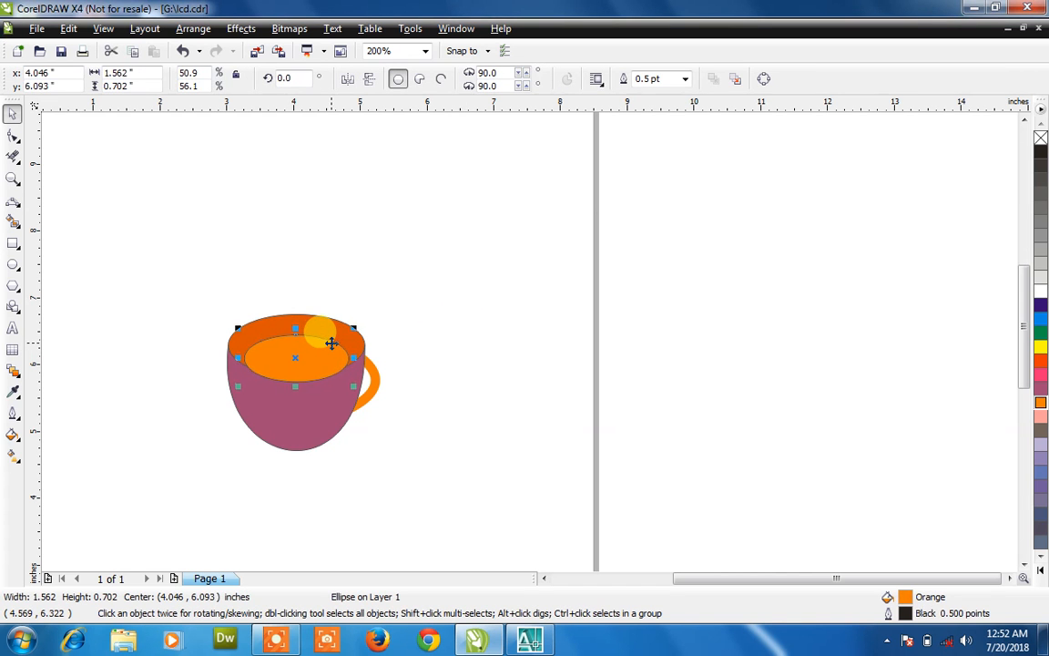
key(Up)
key(Up)
key(Up)
key(Up)
key(Up)
key(Up)
key(Up)
key(Up)
key(Up)
key(Up)
key(Up)
key(Up)
key(Up)
key(Up)
key(Up)
key(Up)
key(Up)
key(Up)
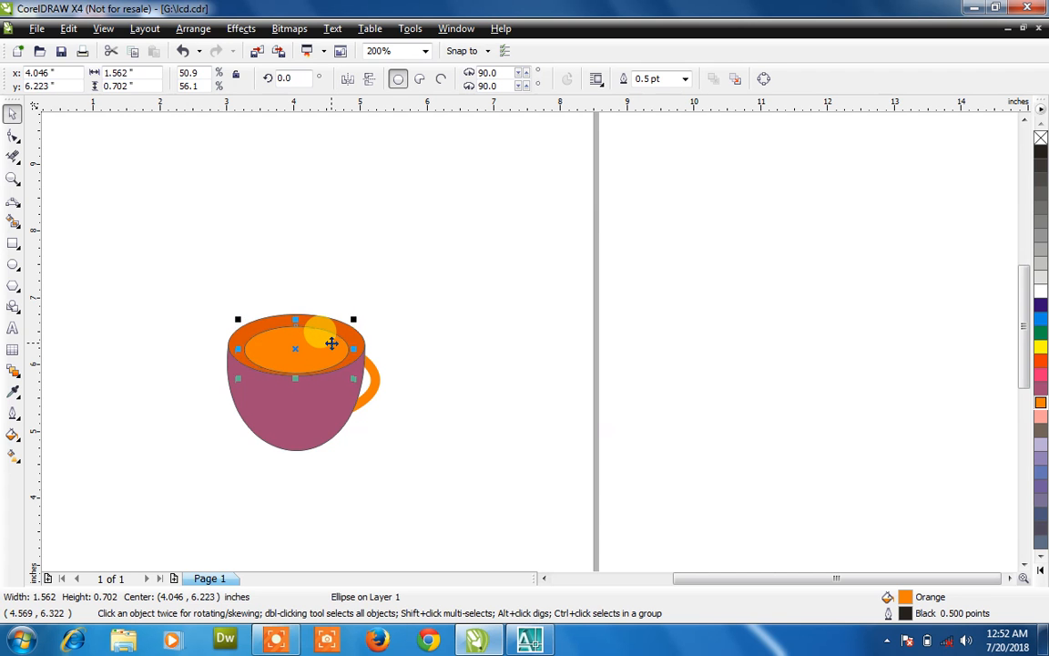
- Draw a saucer ellipse about 5.39 by 1.30 inches around the cup's base and move its centre to about X 4.205, Y 4.814 inches
click(421, 345)
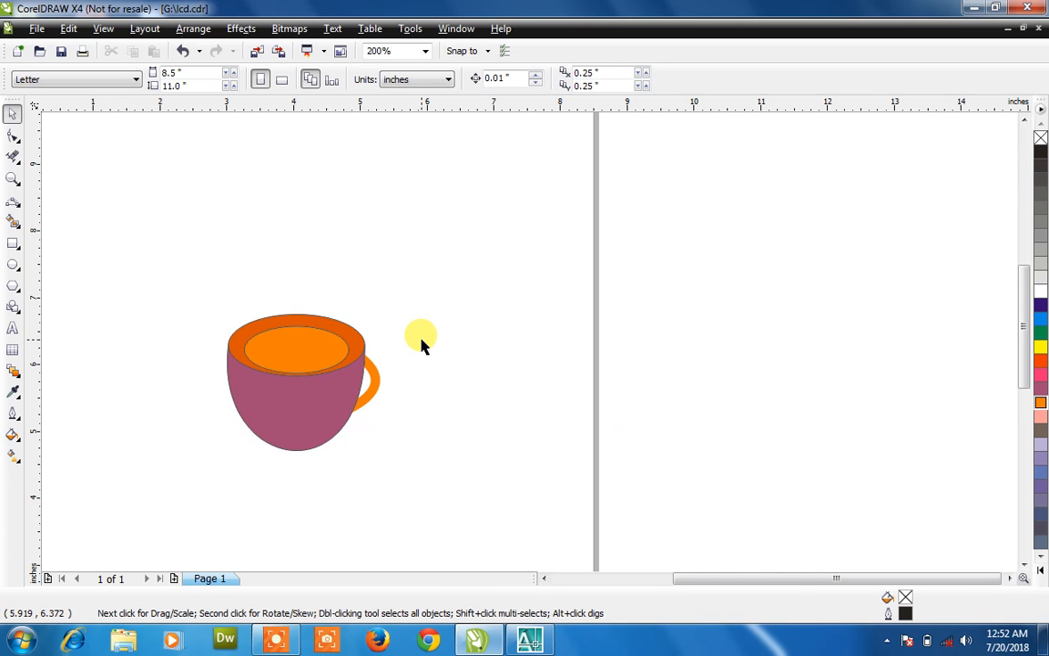
click(13, 262)
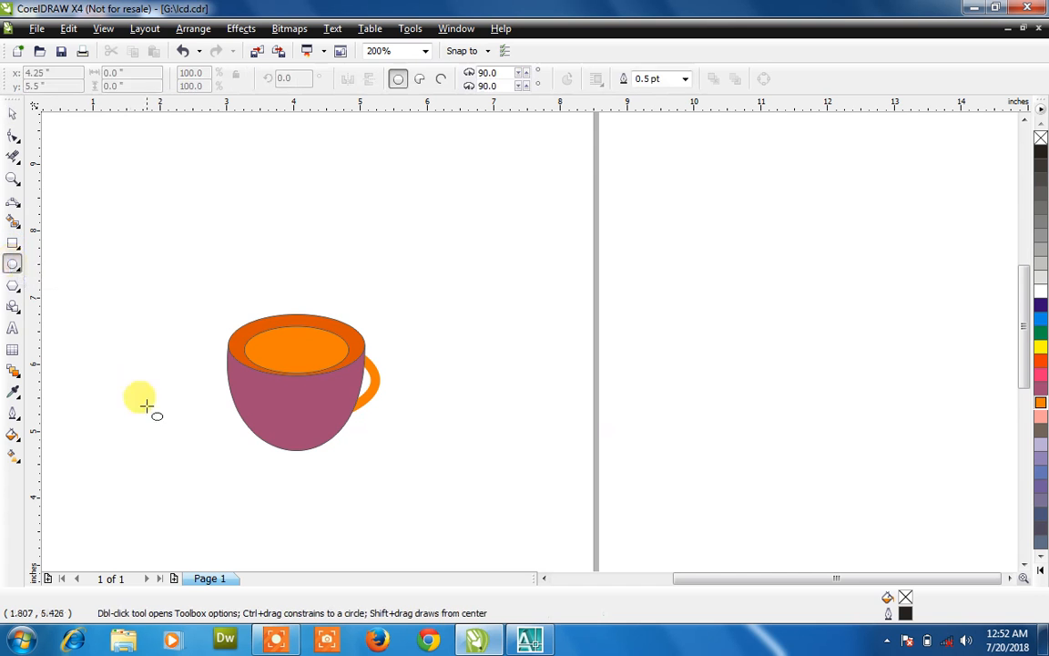
drag(130, 386, 493, 475)
click(13, 112)
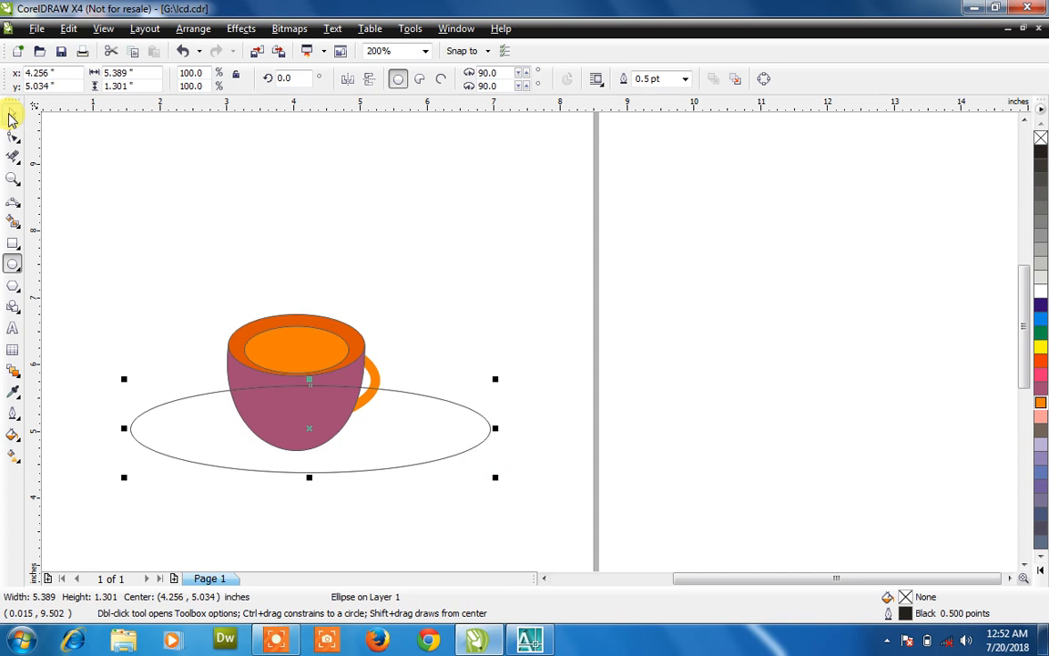
drag(245, 428, 246, 459)
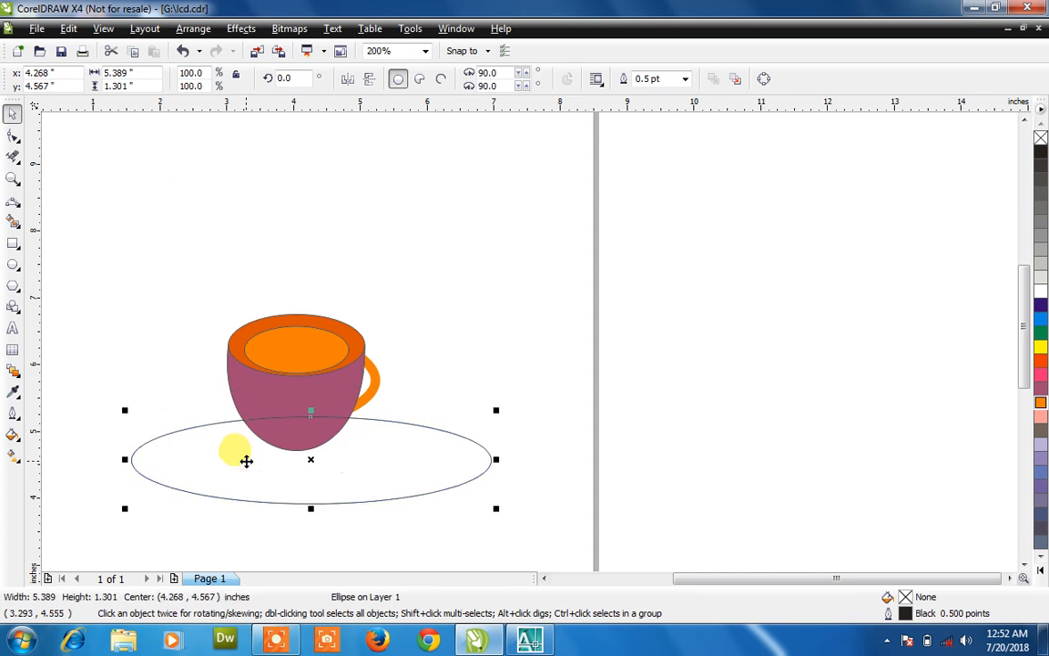
drag(411, 436, 407, 421)
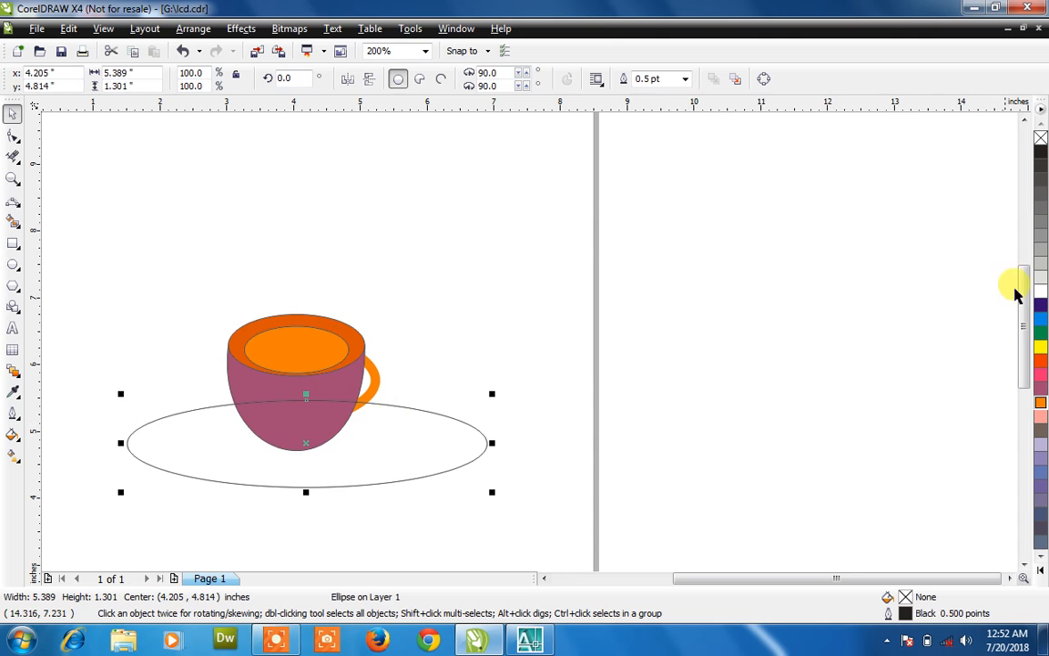
- Fill the saucer ellipse with Cyan, send it behind the cup and deselect it
click(1040, 316)
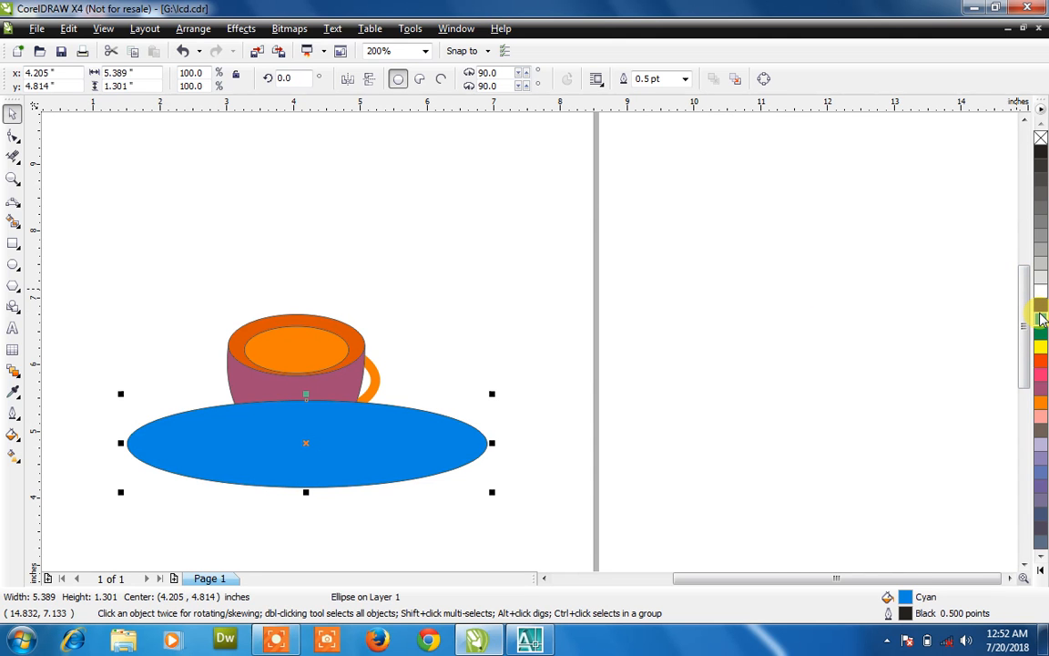
key(shift+Page_Down)
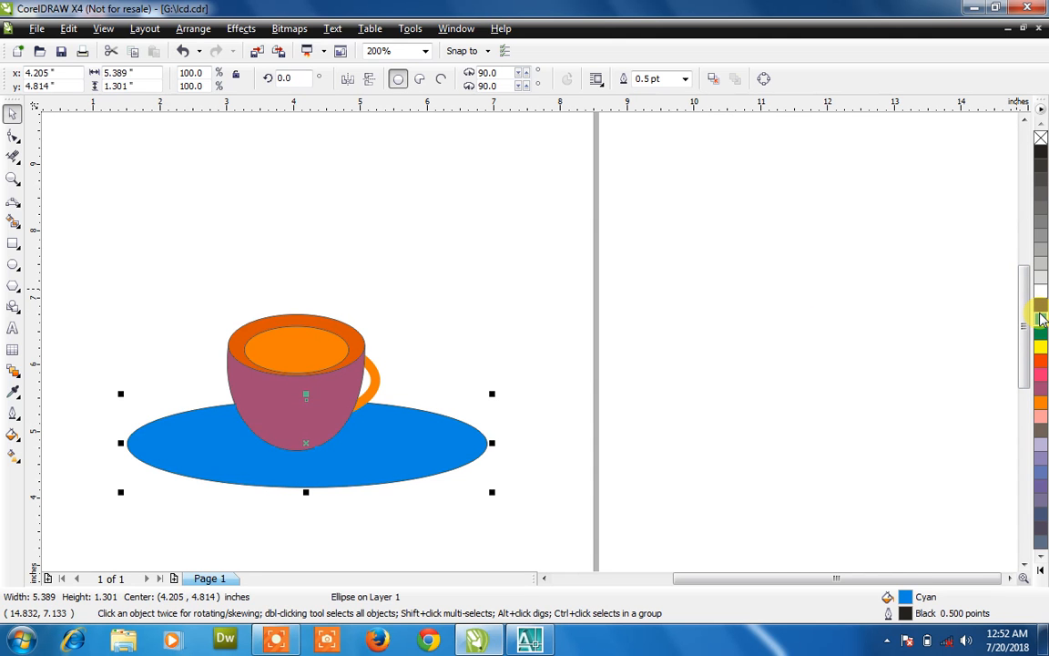
scroll(355, 356, down, 1)
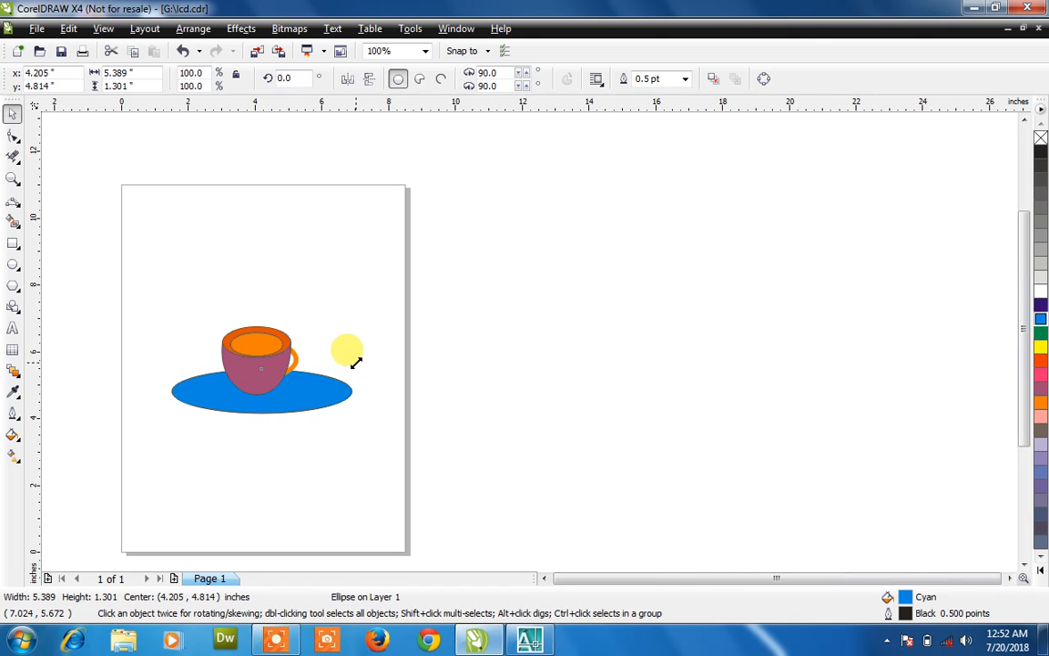
click(375, 337)
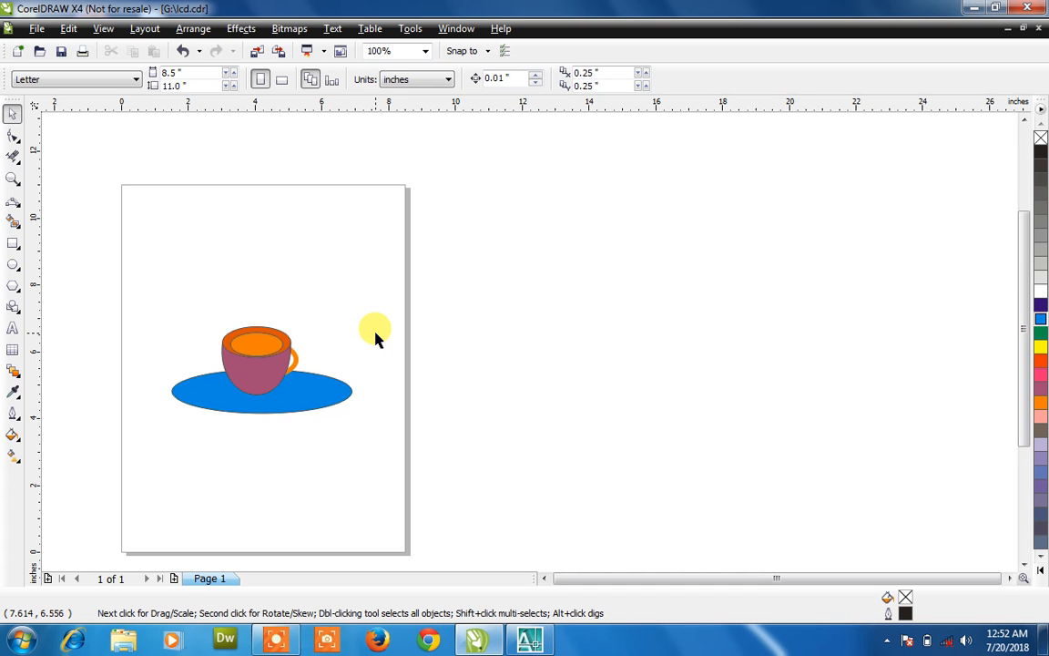
scroll(305, 342, up, 2)
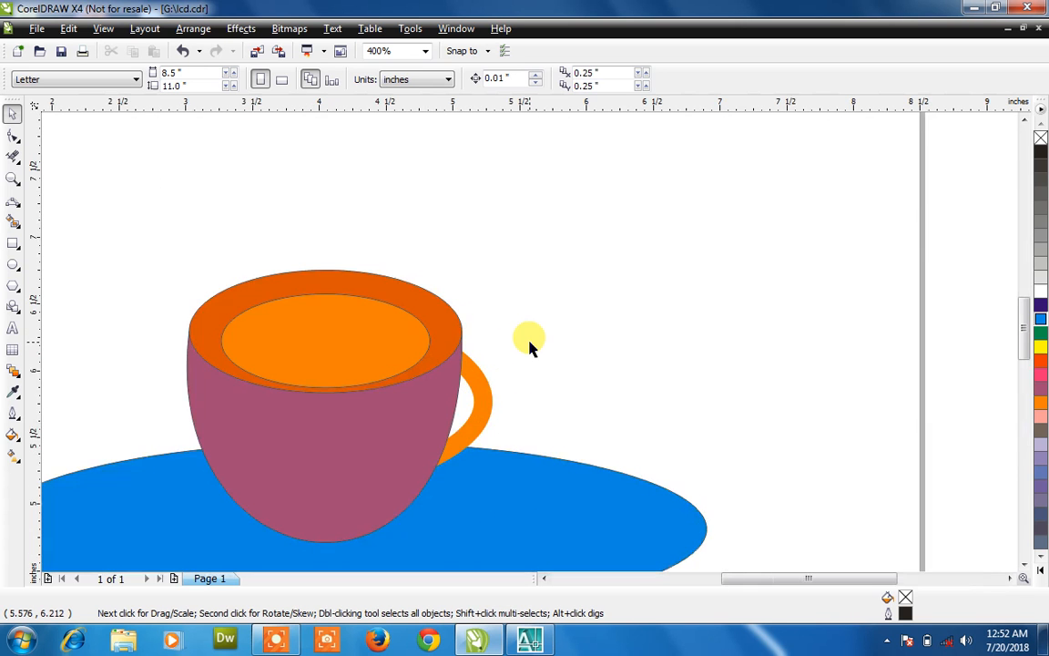
scroll(531, 346, down, 3)
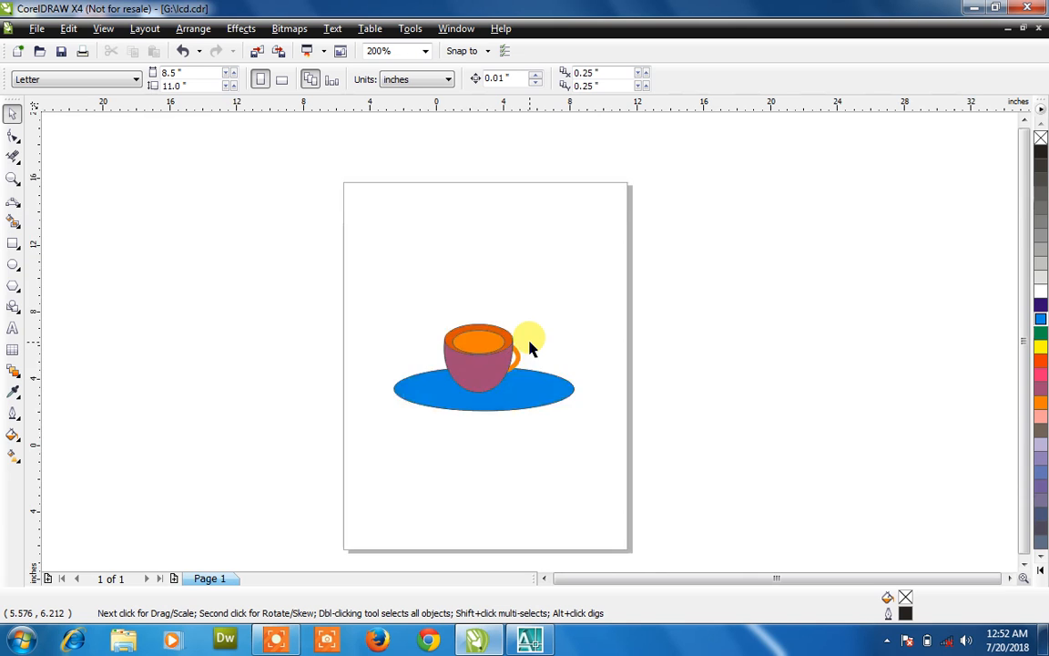